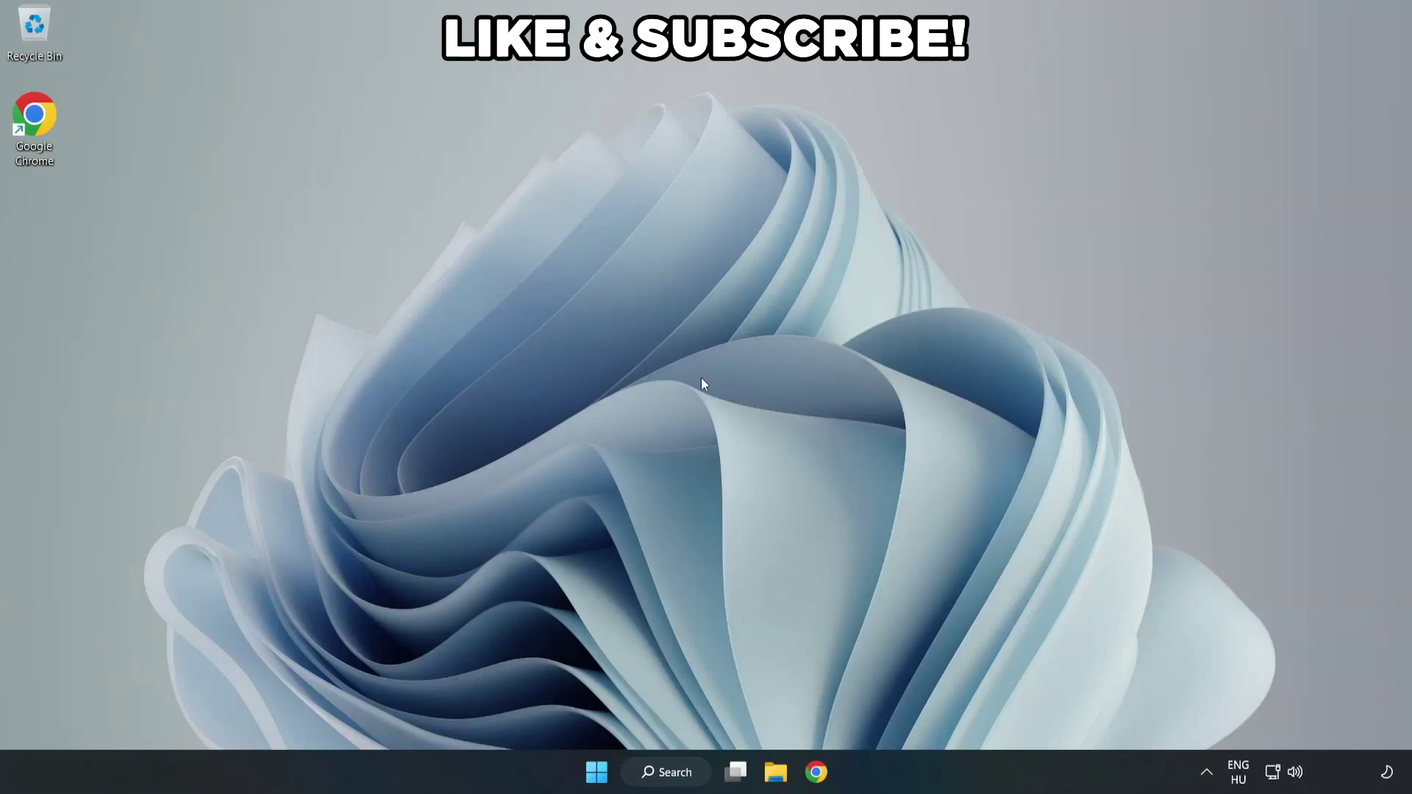
Step: Search Windows for 'edit power plan'
left_click(675, 776)
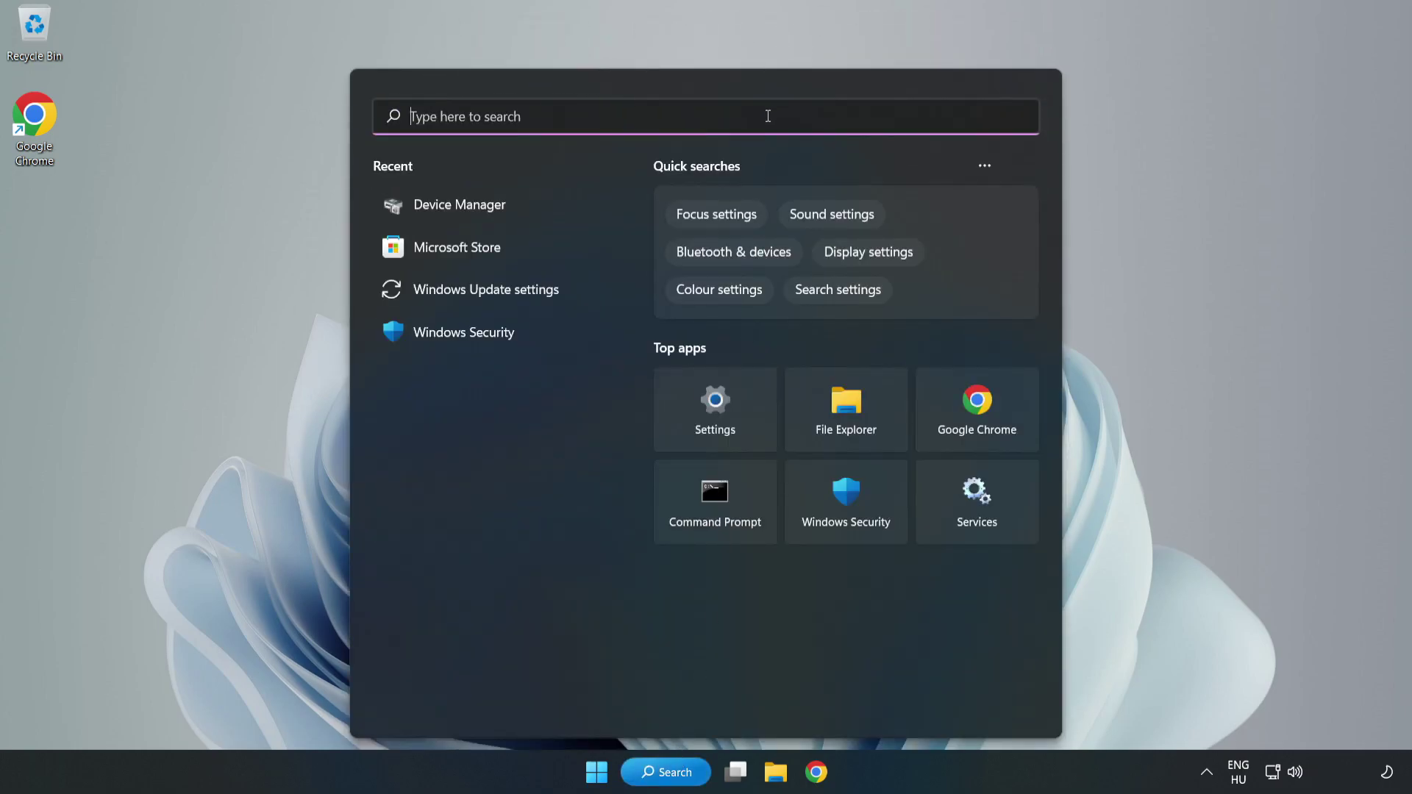
type("edit ")
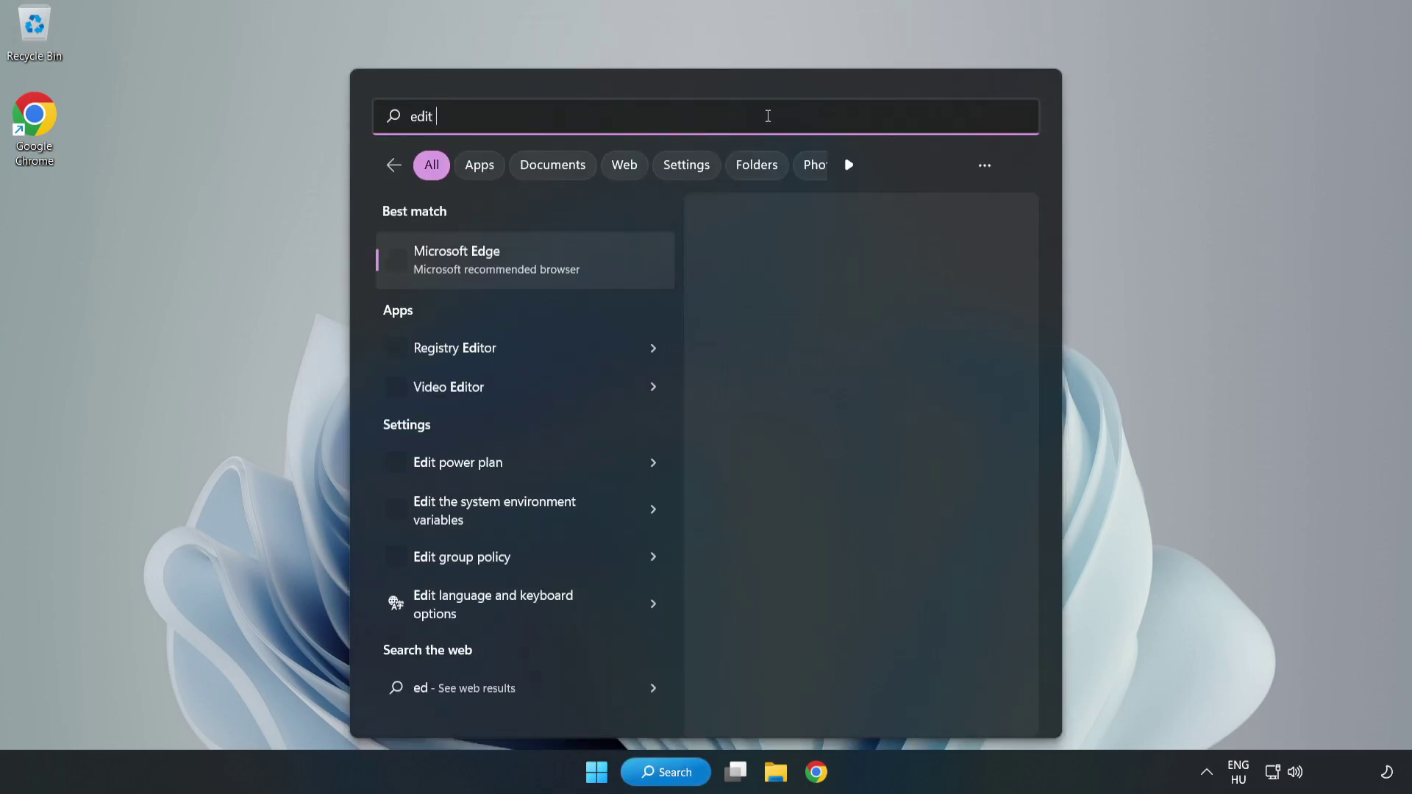
type("power pla")
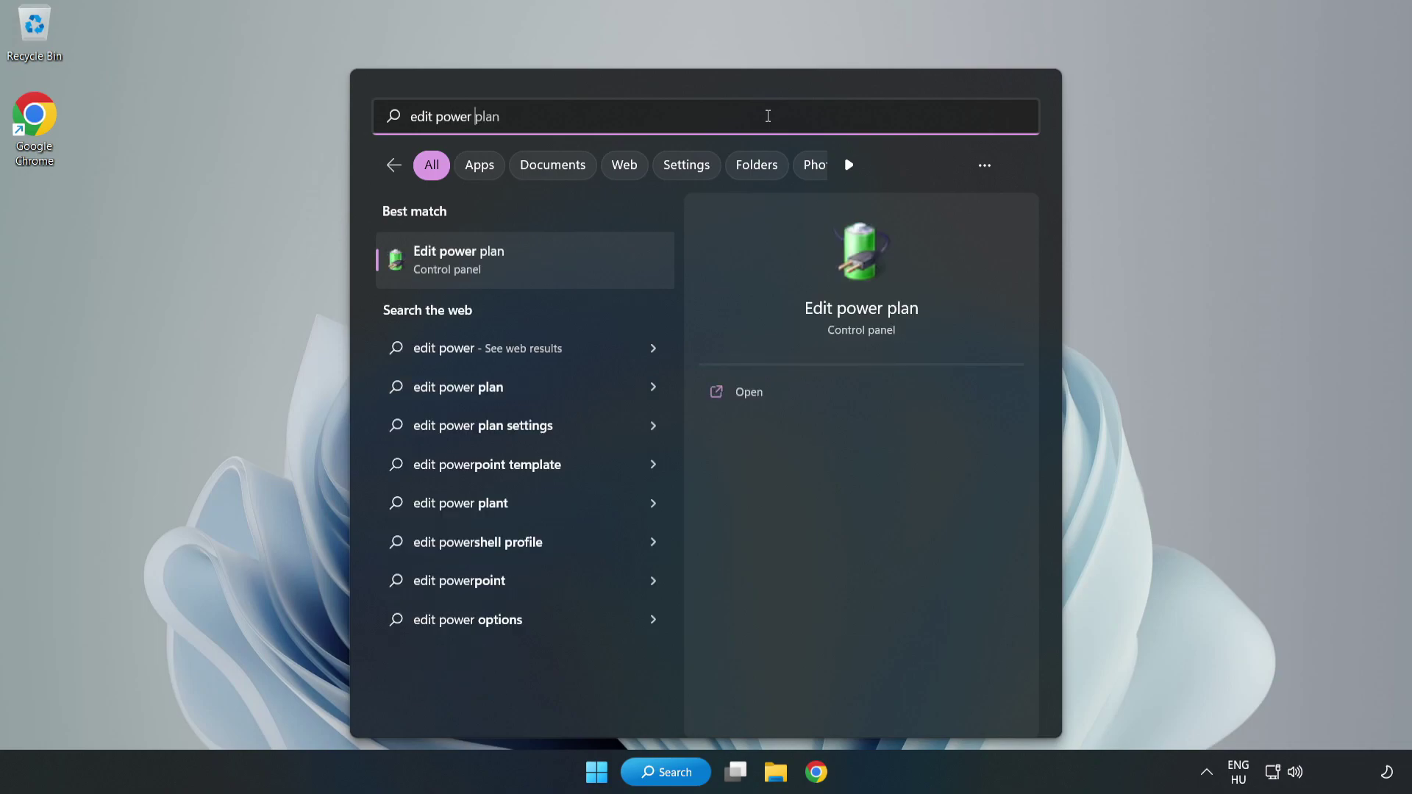
type("n")
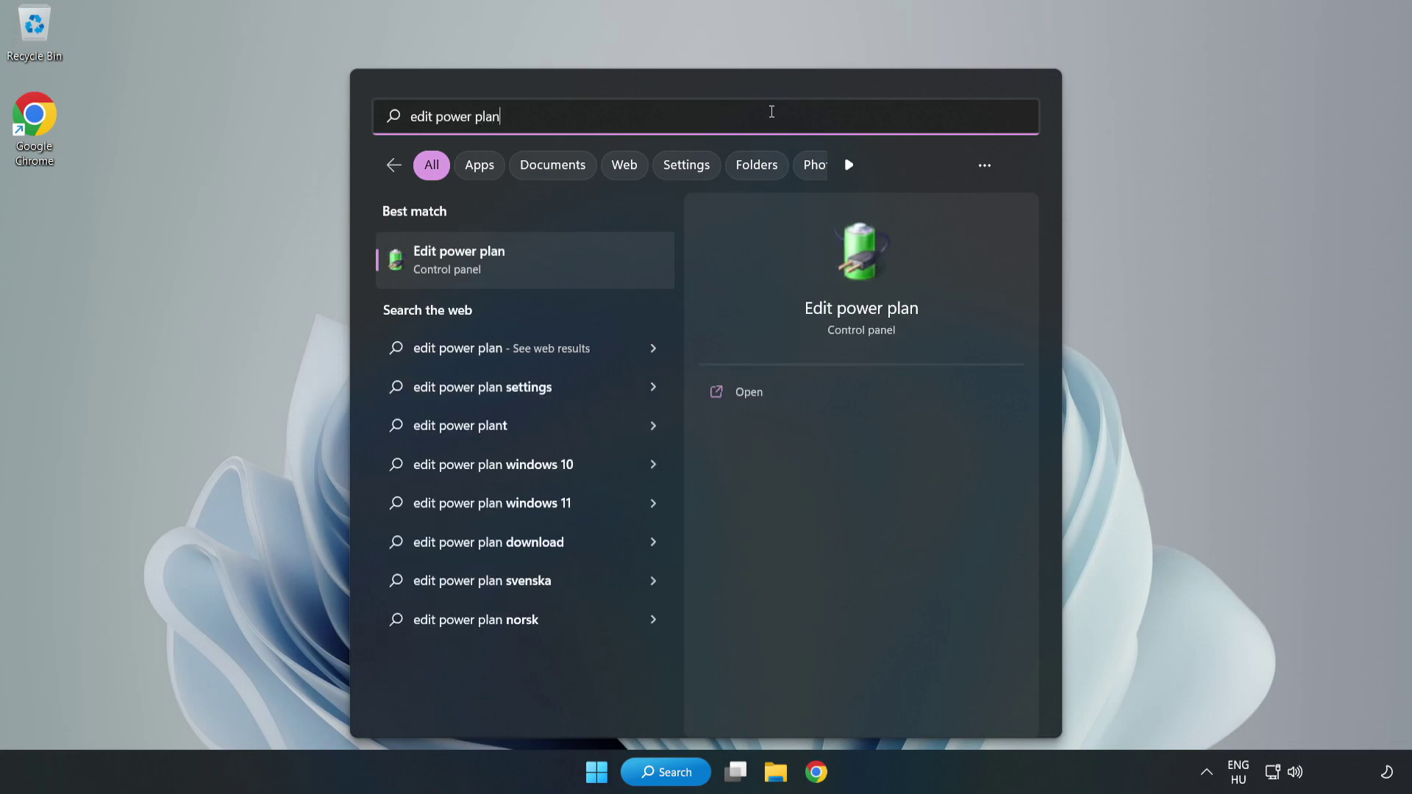
Step: Make High performance the active power plan in Power Options, then close the window
left_click(534, 265)
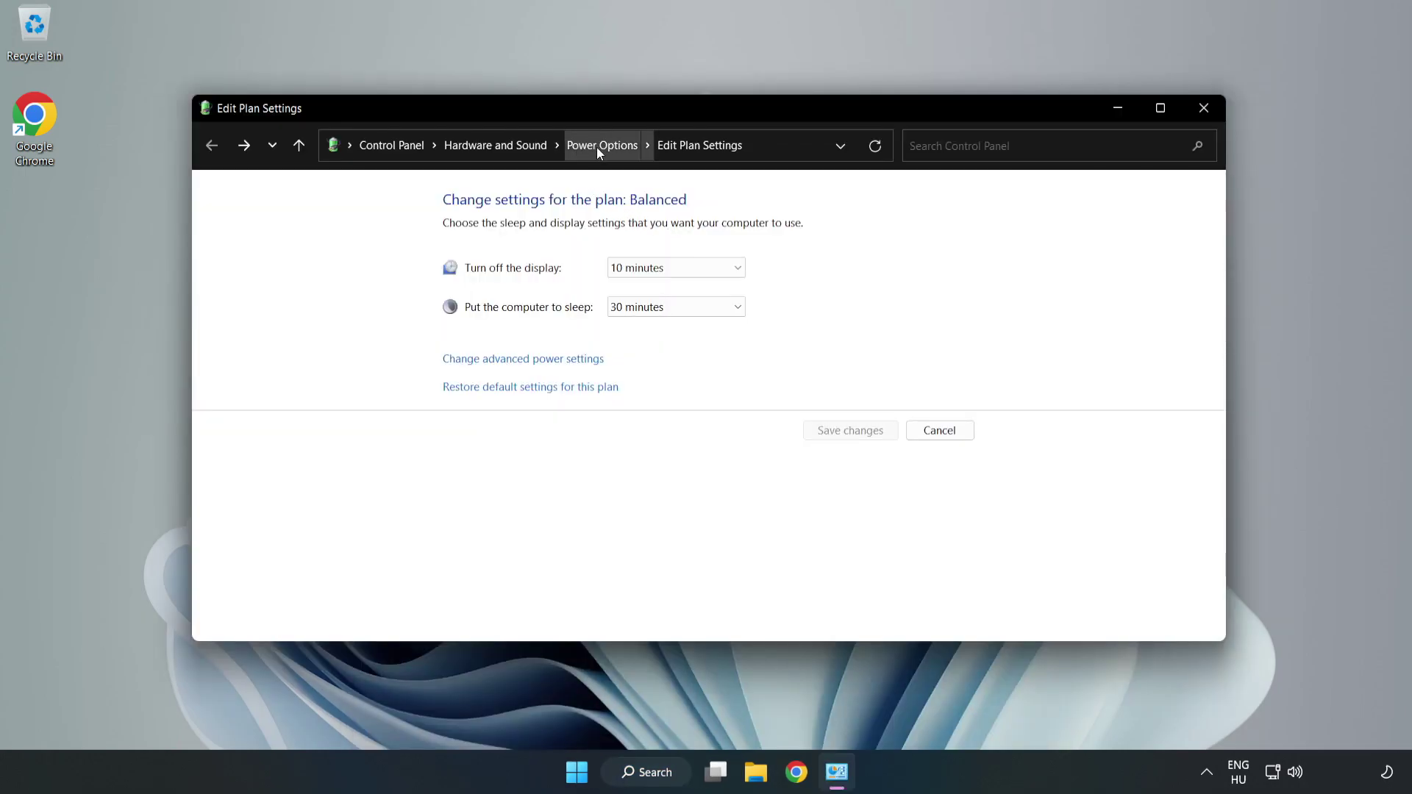
left_click(597, 146)
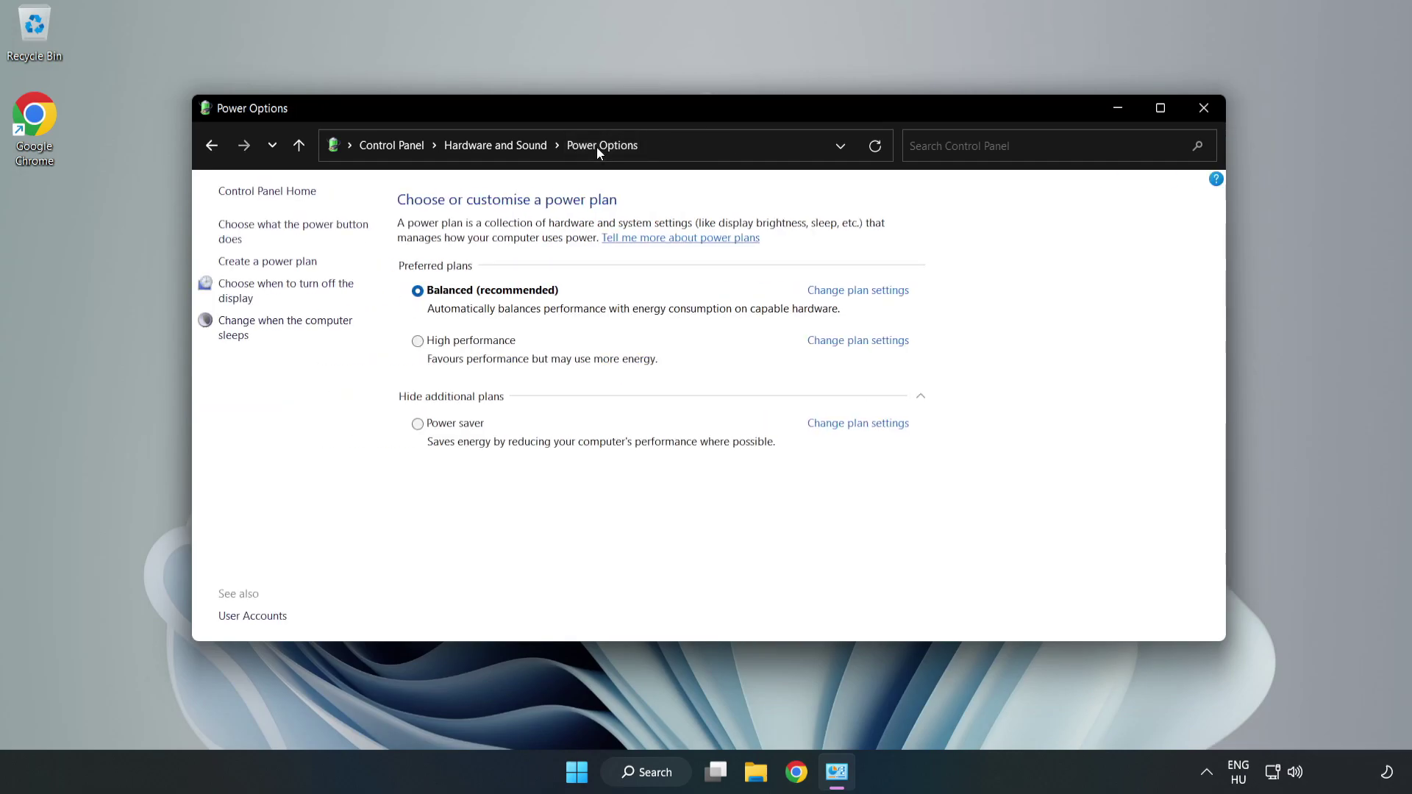
left_click(463, 345)
left_click(1200, 117)
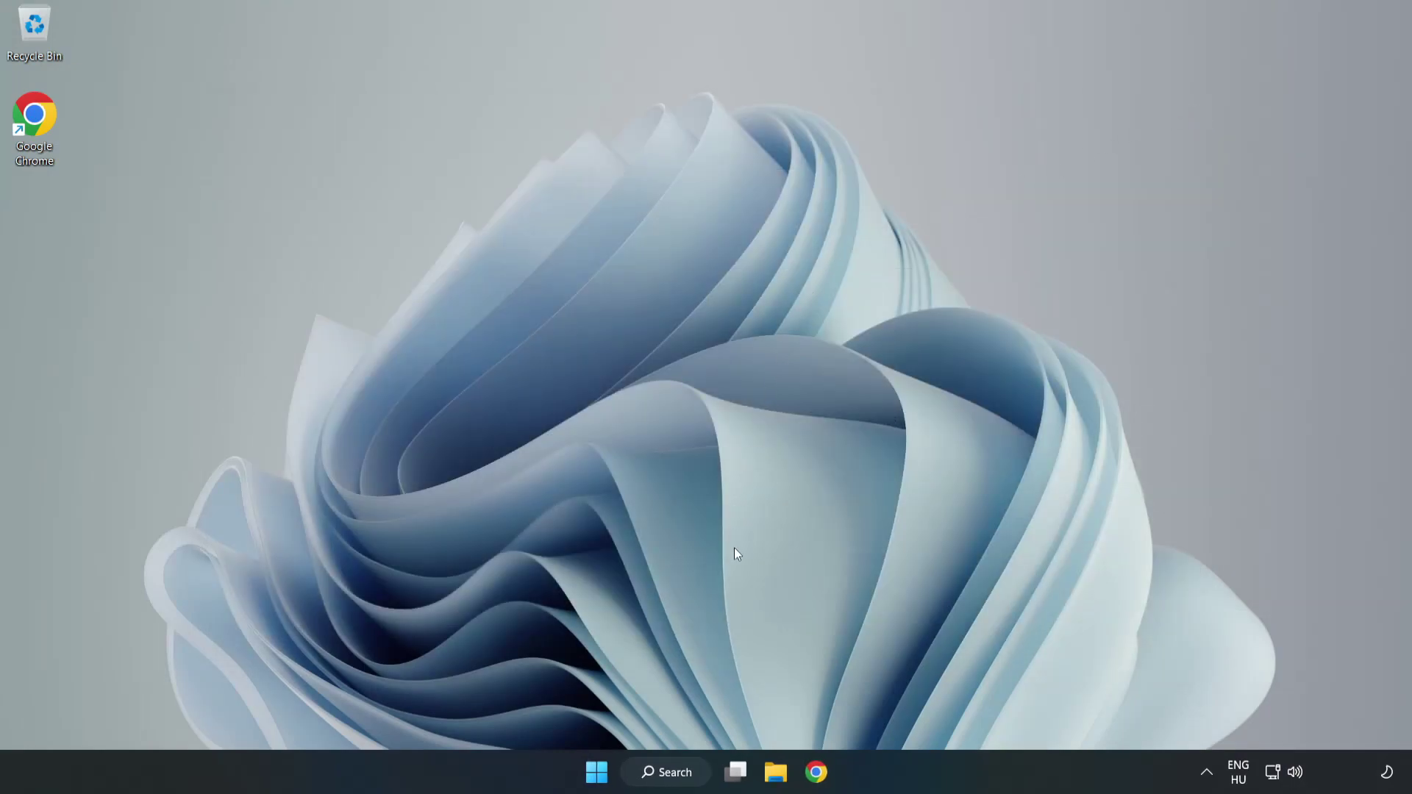
Step: Search Windows for 'device manager'
left_click(685, 776)
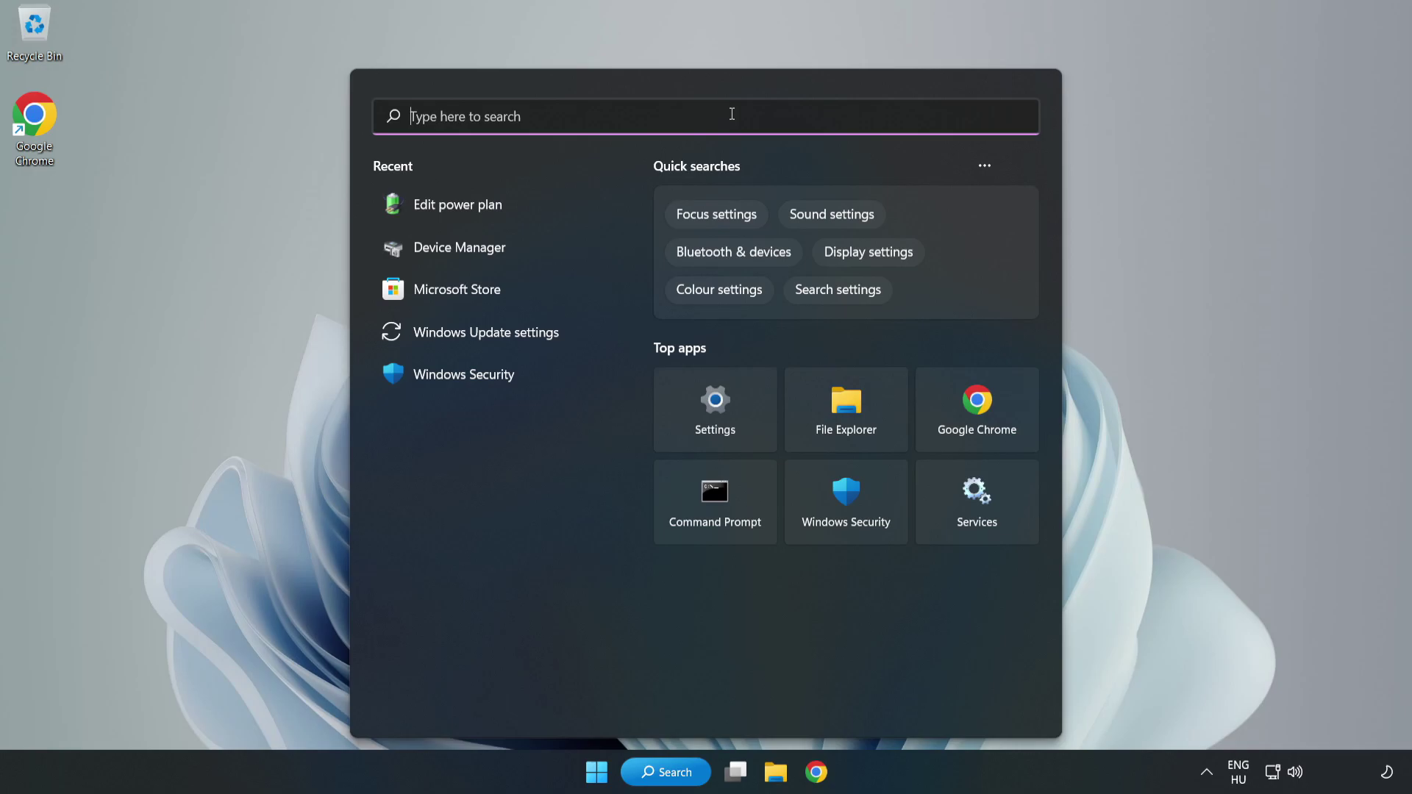
type("device mana")
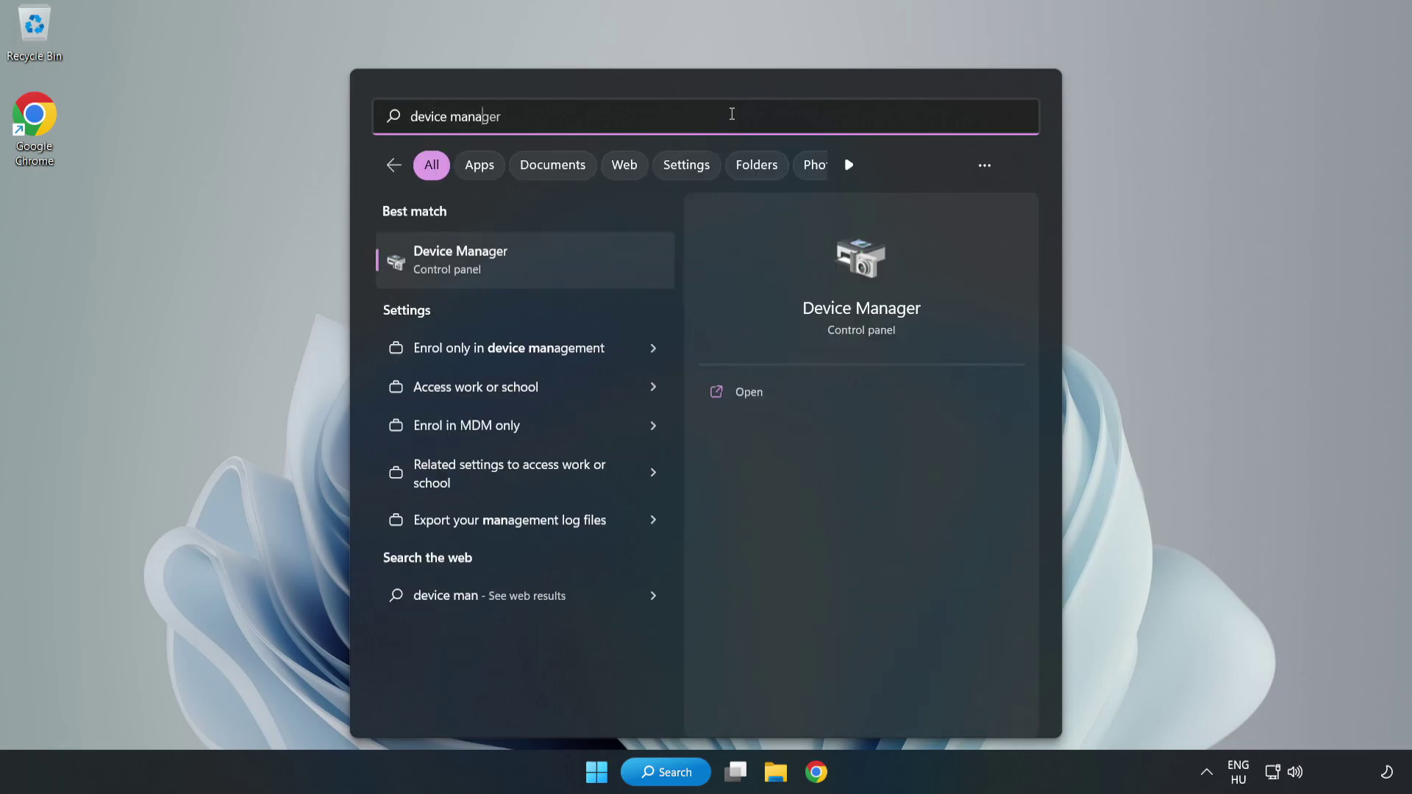
type("ger")
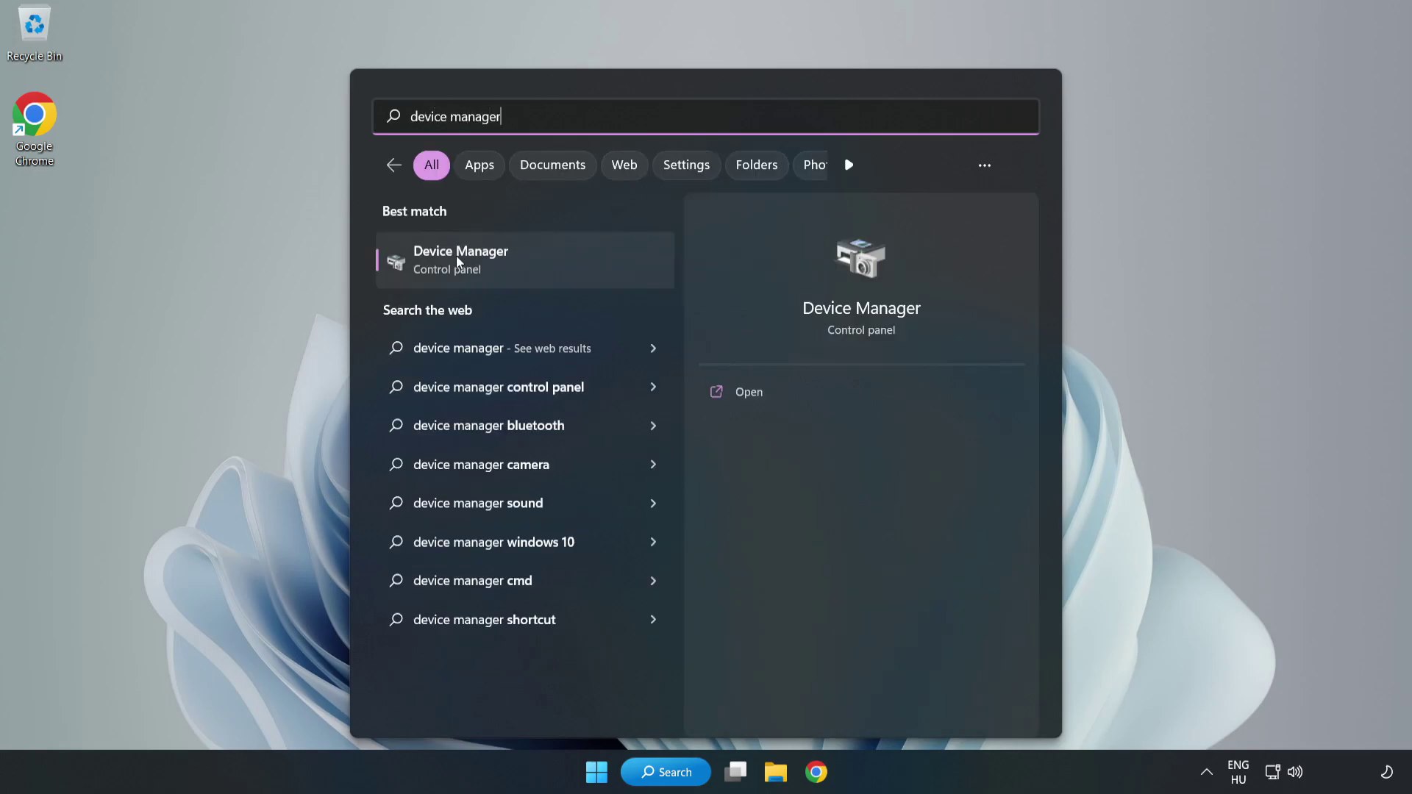
Step: Open Device Manager and bring up the VMware SVGA 3D display adapter's context menu
left_click(513, 262)
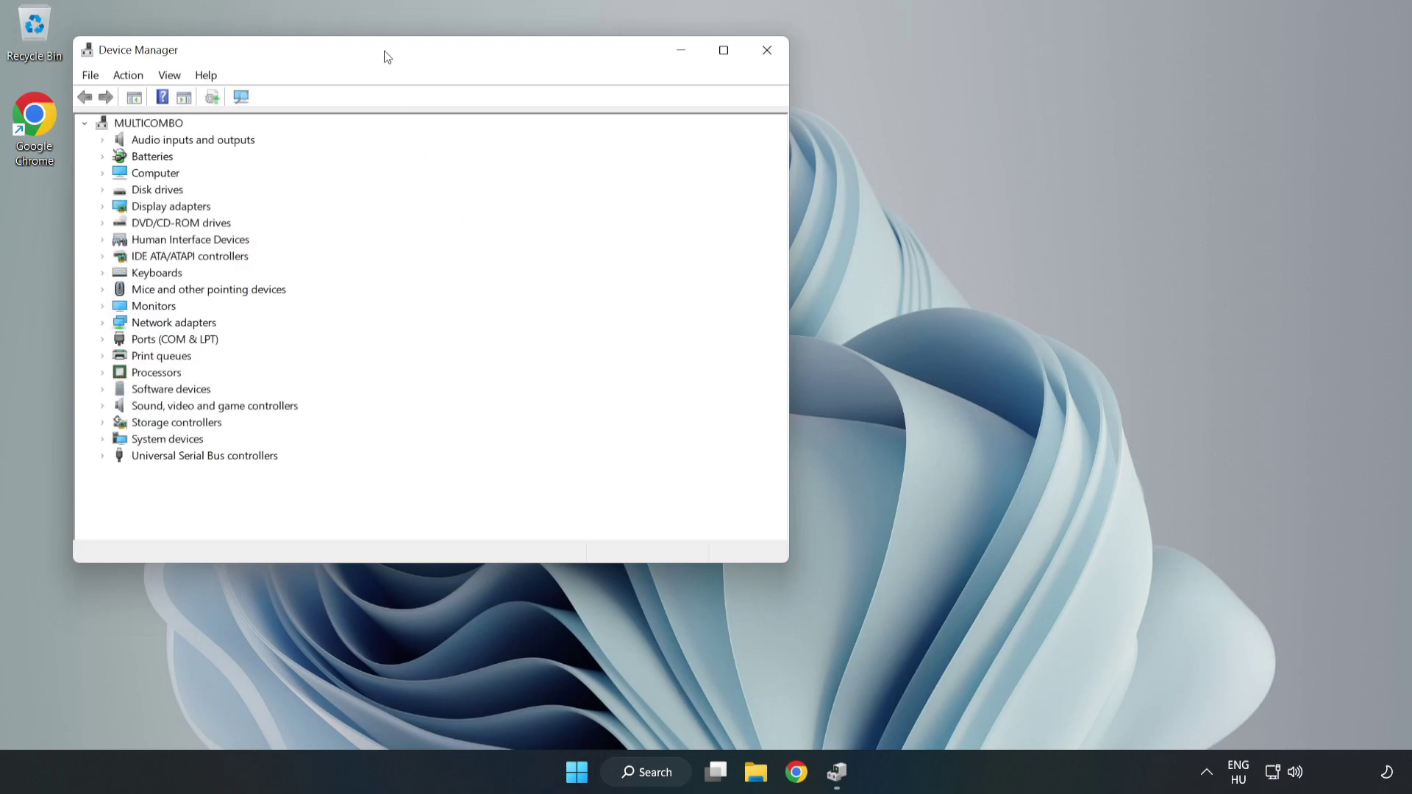
left_click_drag(385, 54, 649, 140)
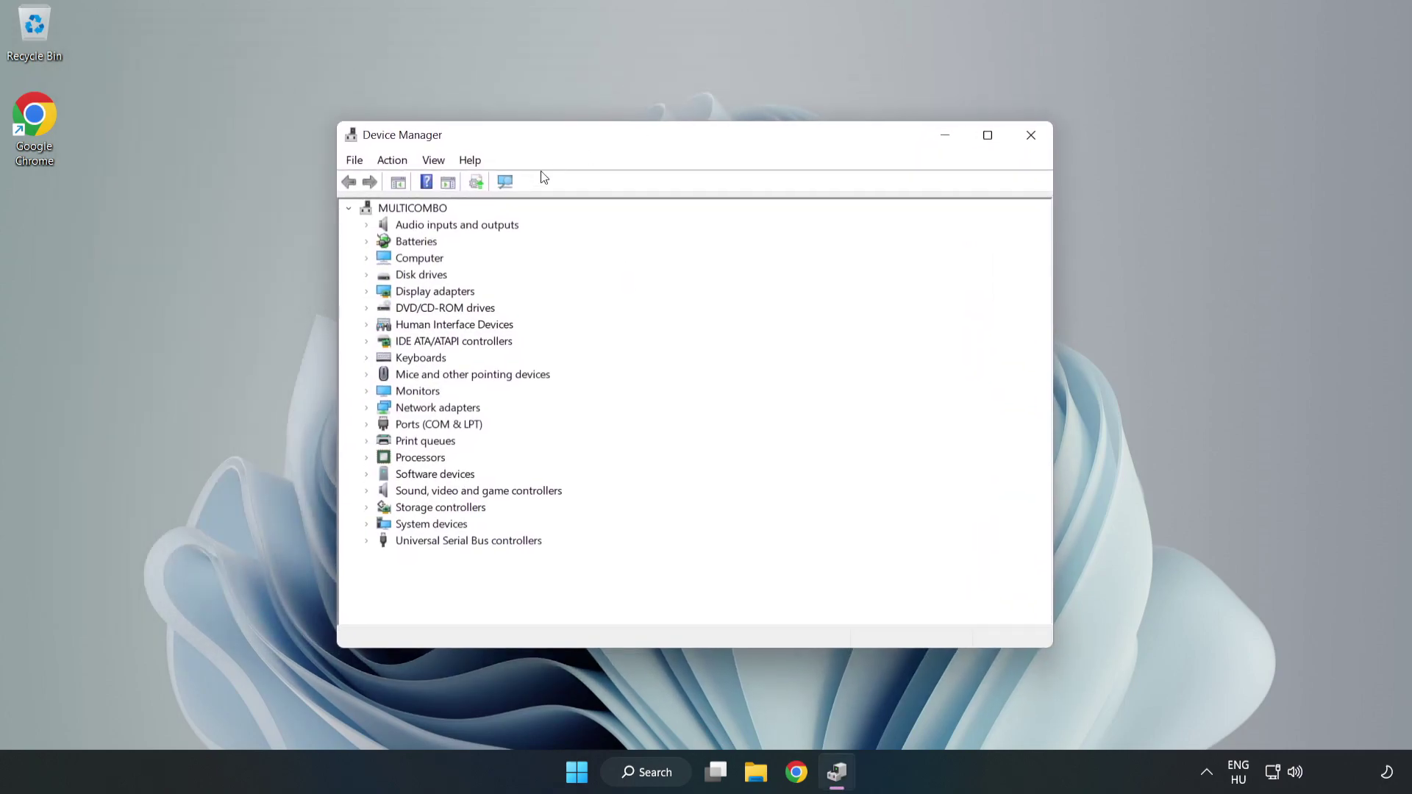
left_click(441, 291)
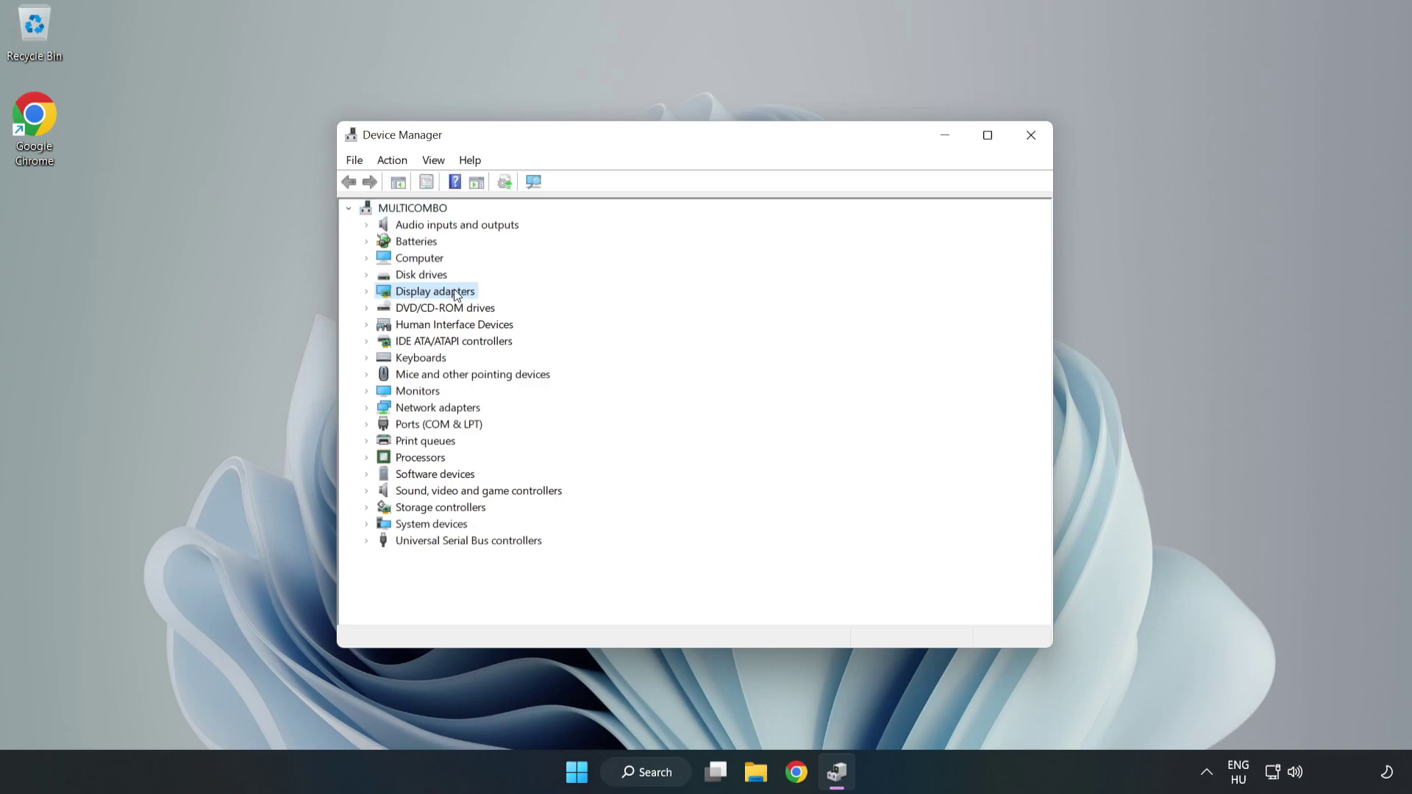
left_click(367, 293)
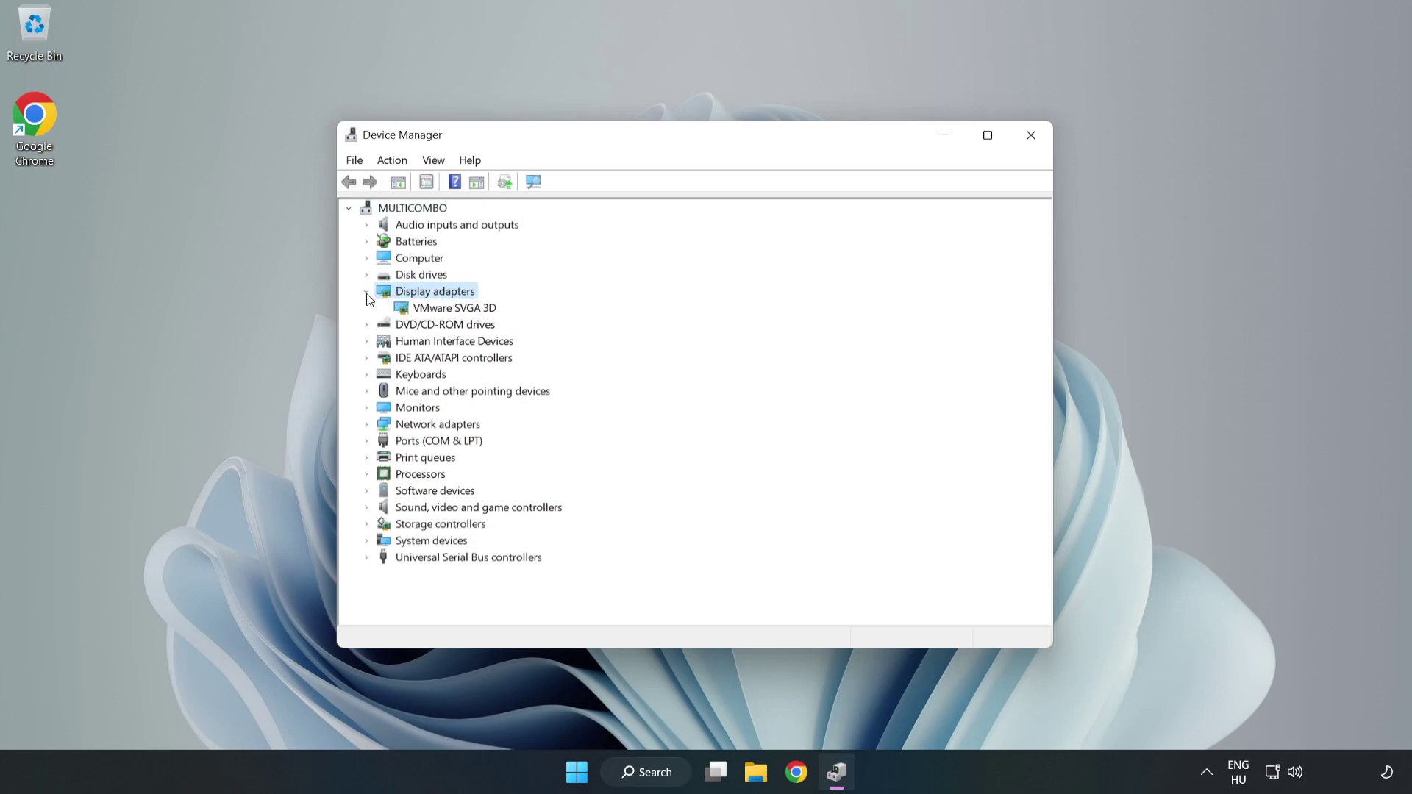
left_click(415, 309)
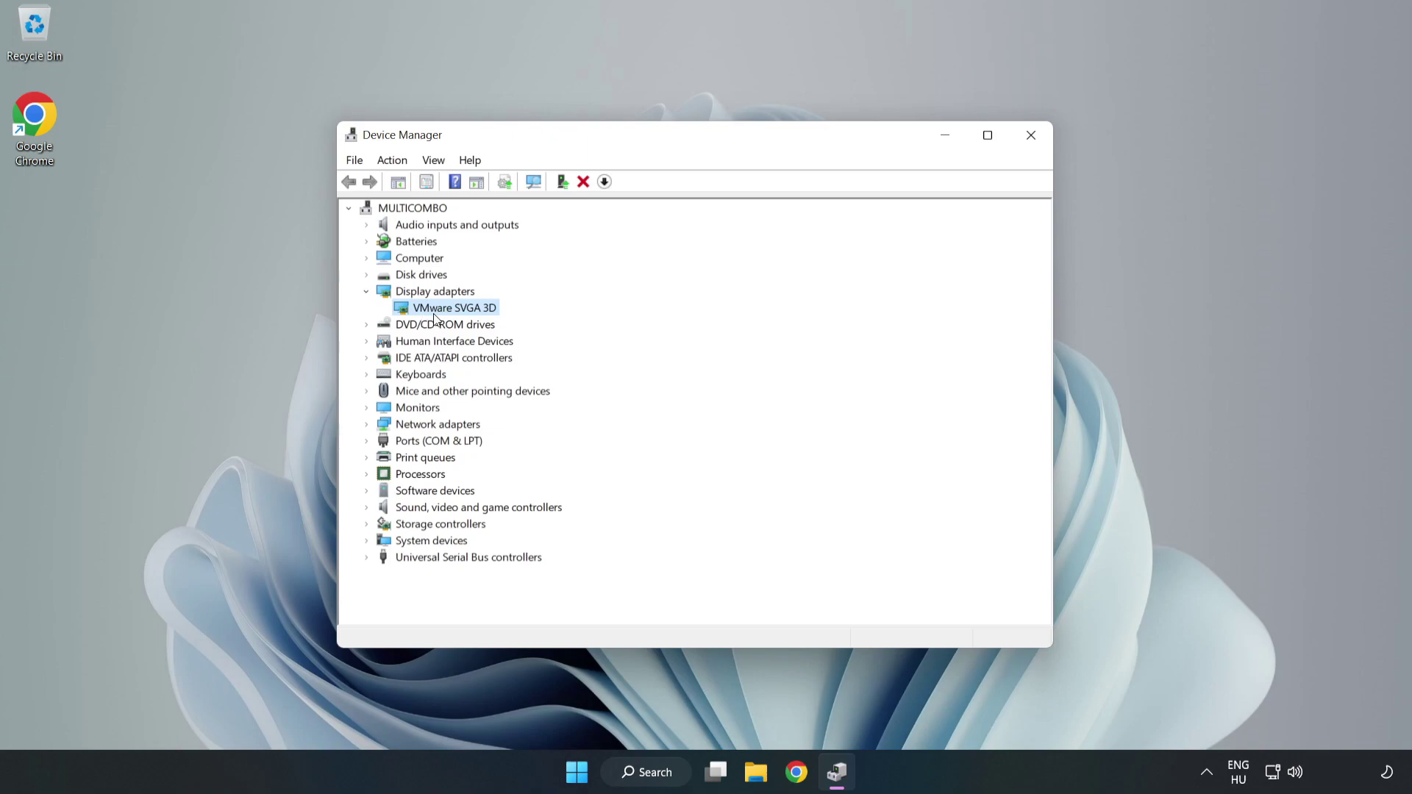
right_click(450, 309)
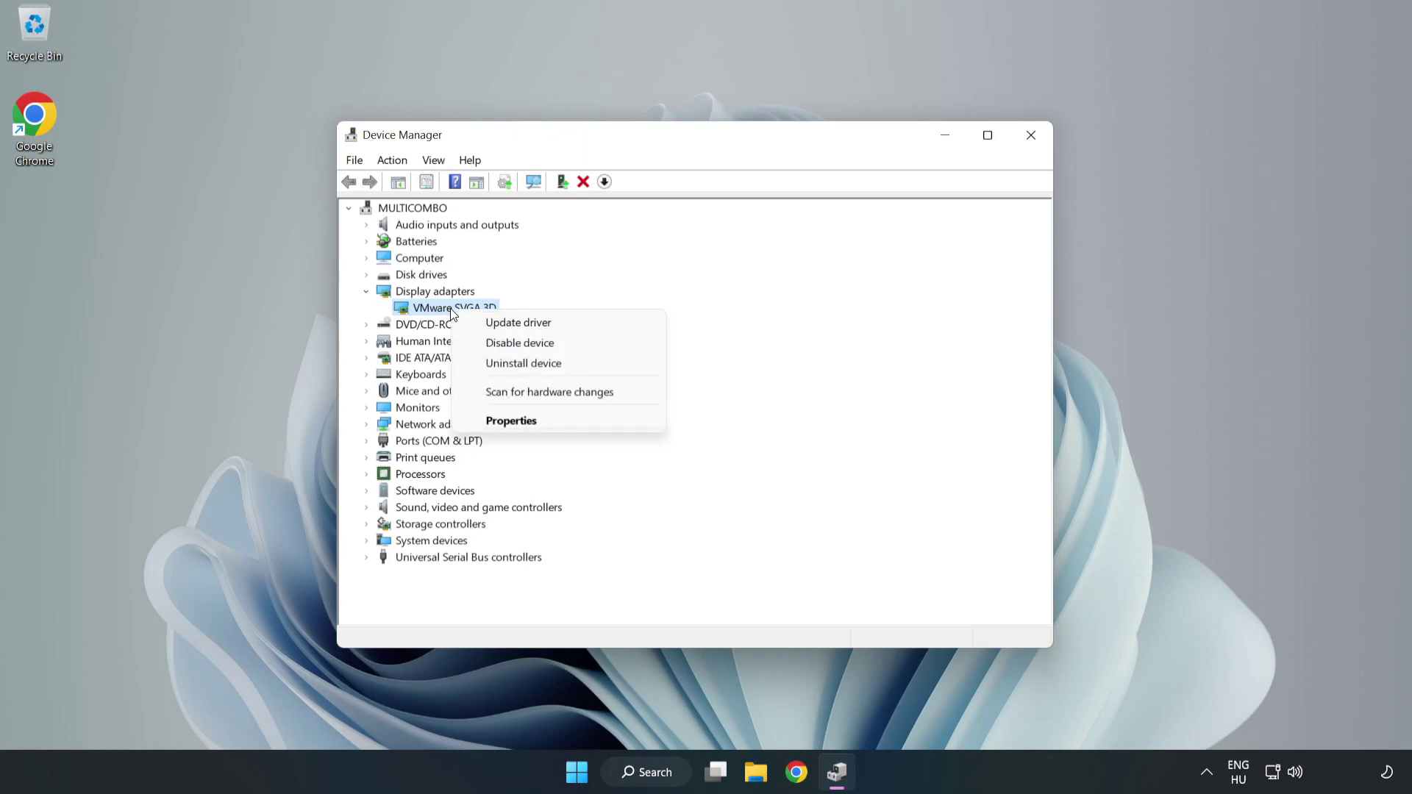
Step: Auto-search for a VMware SVGA 3D driver, confirm the best is installed, and close Device Manager
left_click(533, 328)
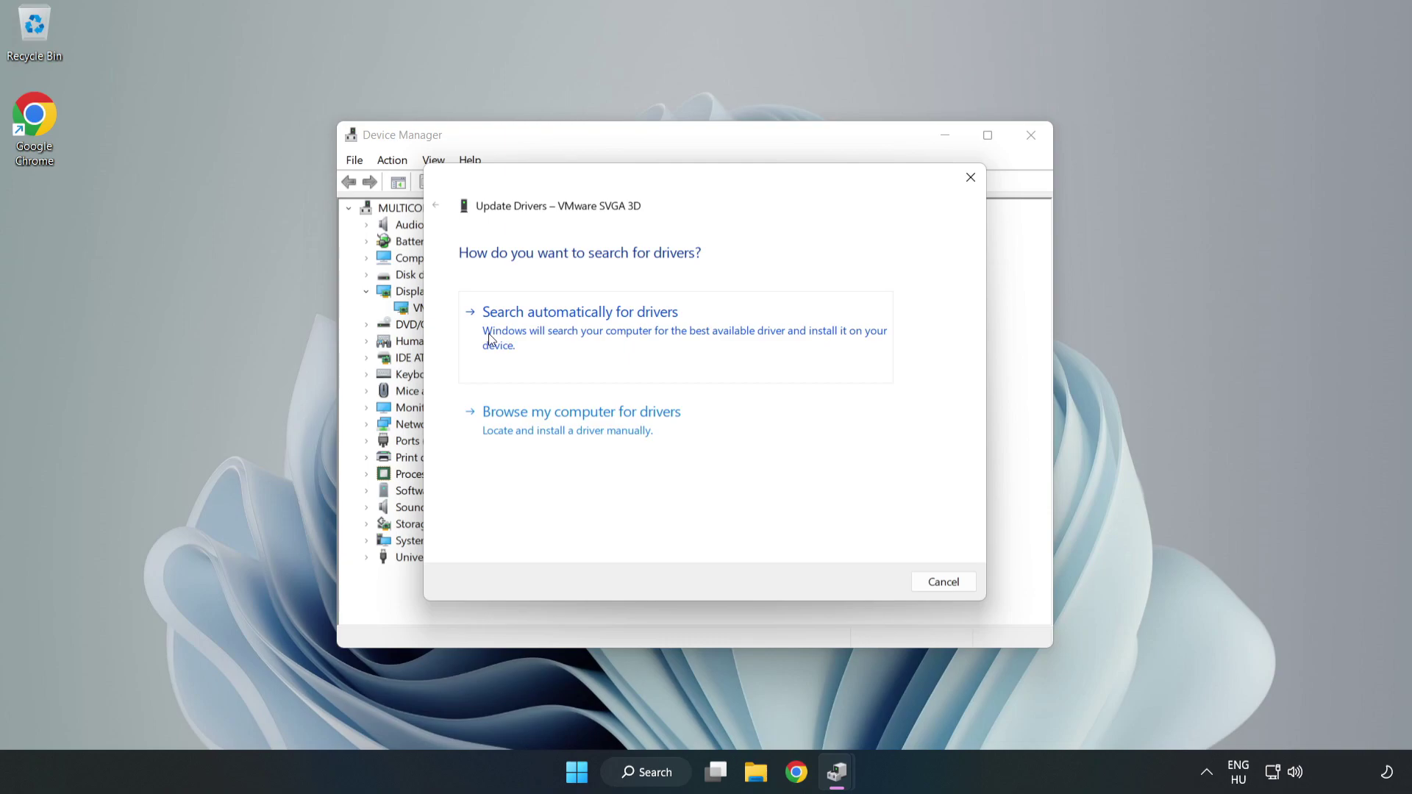
left_click(582, 335)
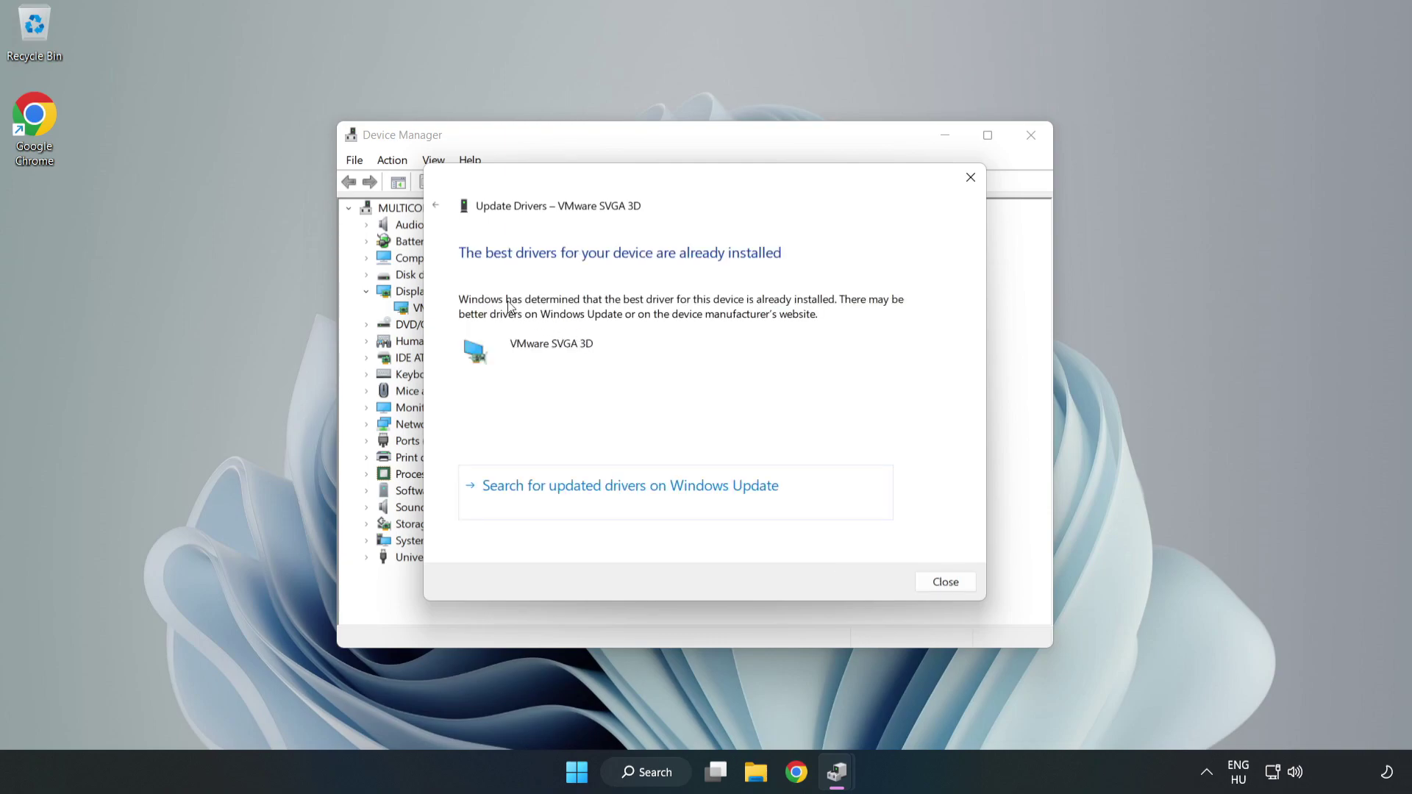
left_click(948, 582)
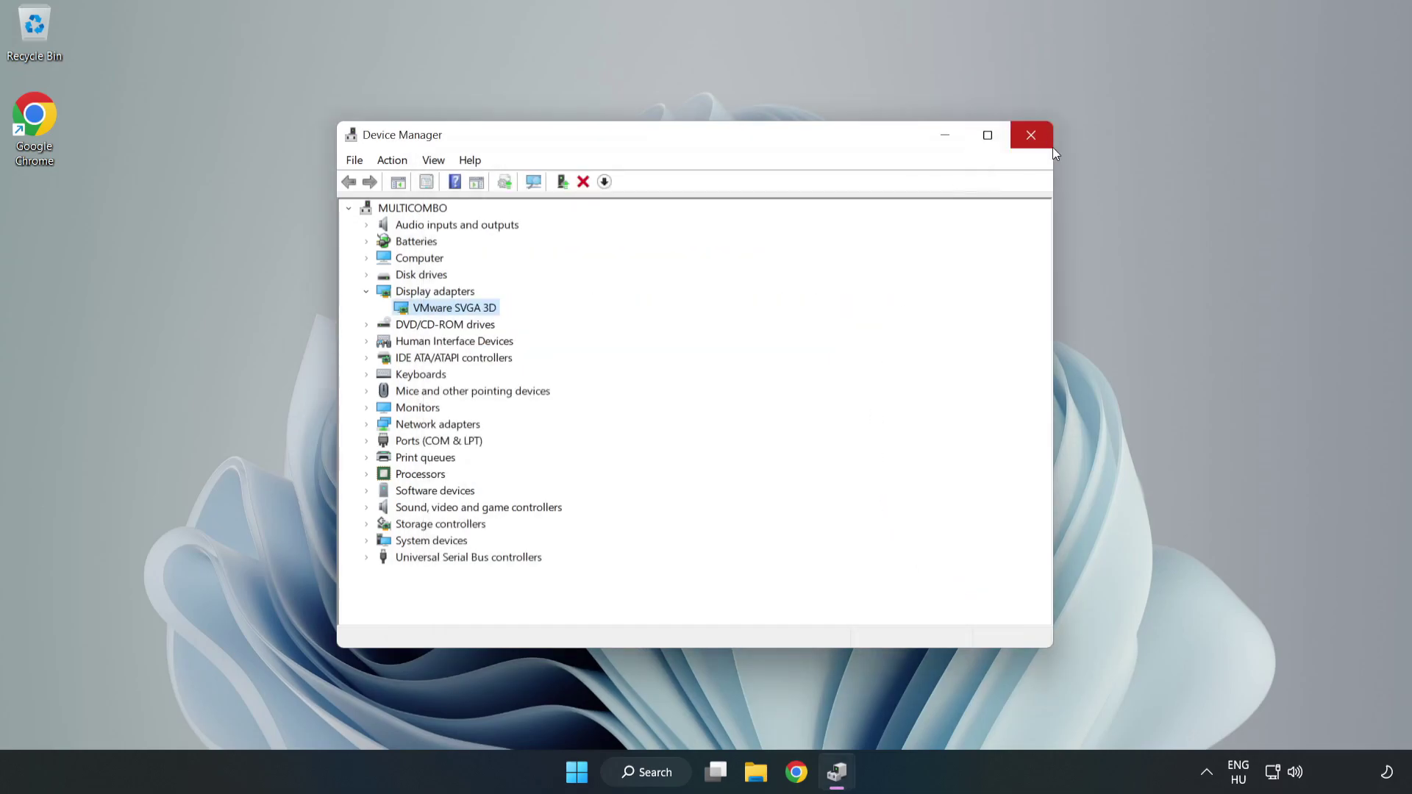
left_click(1032, 137)
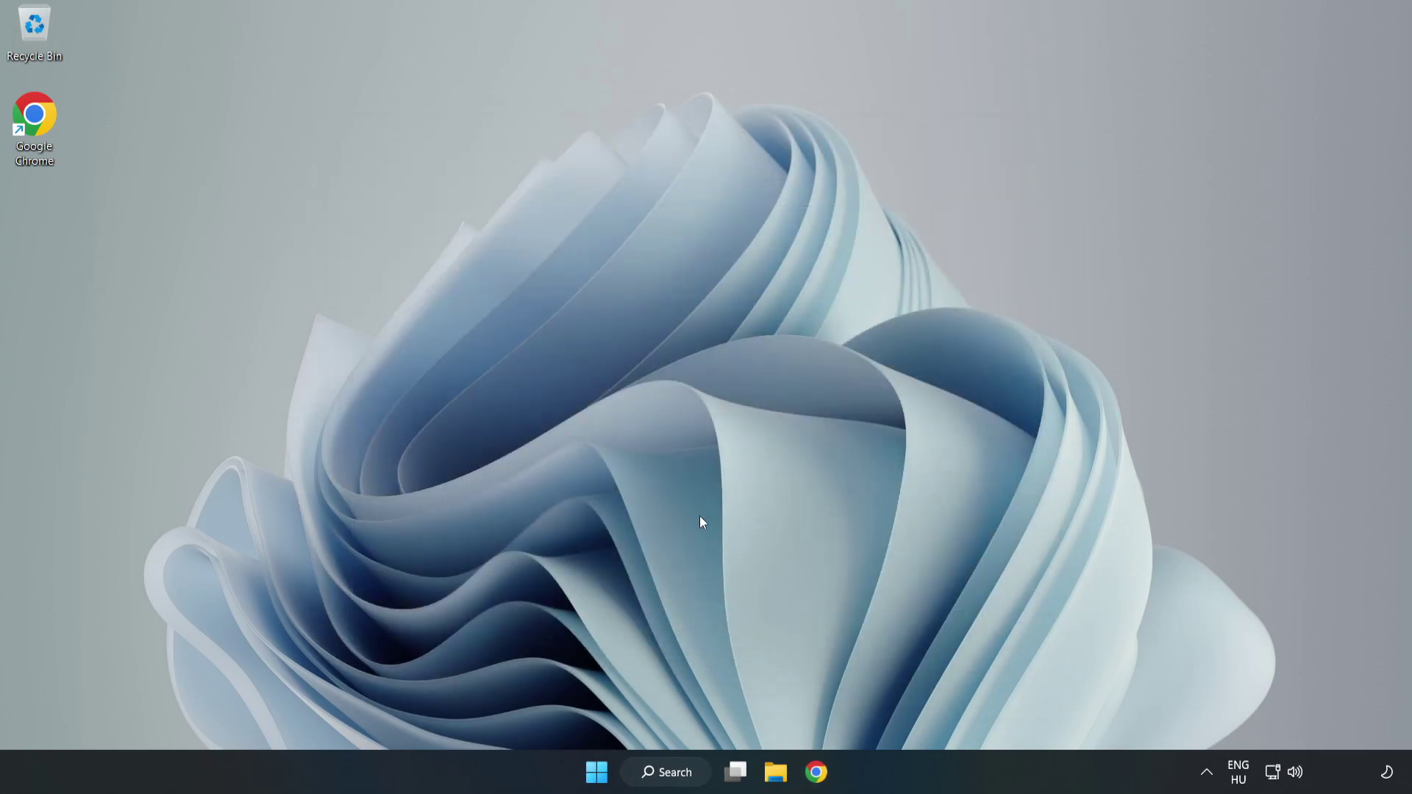
Step: Search Windows for 'game mode'
left_click(684, 773)
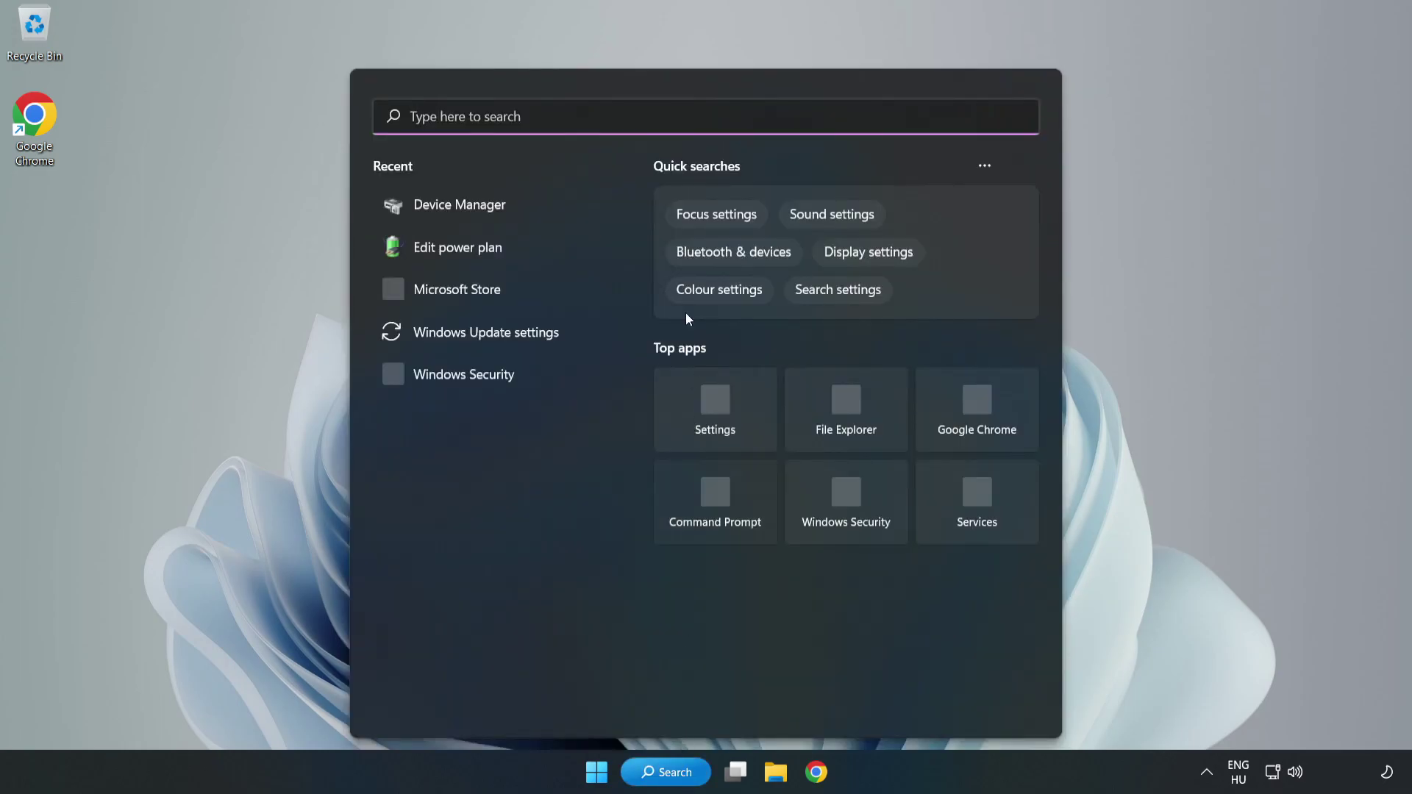
type("game mode")
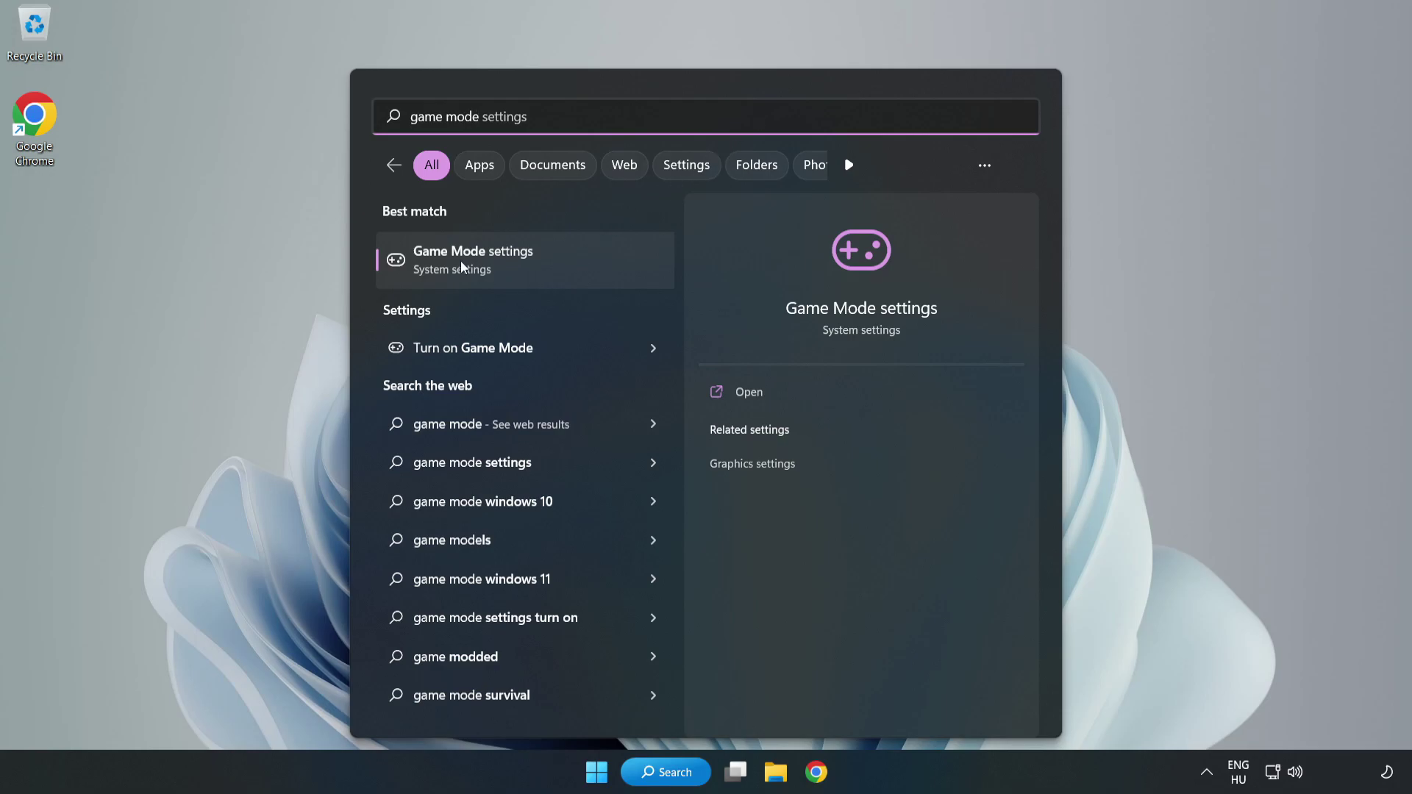
Step: Switch off opening Xbox Game Bar with the controller button in Gaming settings
left_click(505, 263)
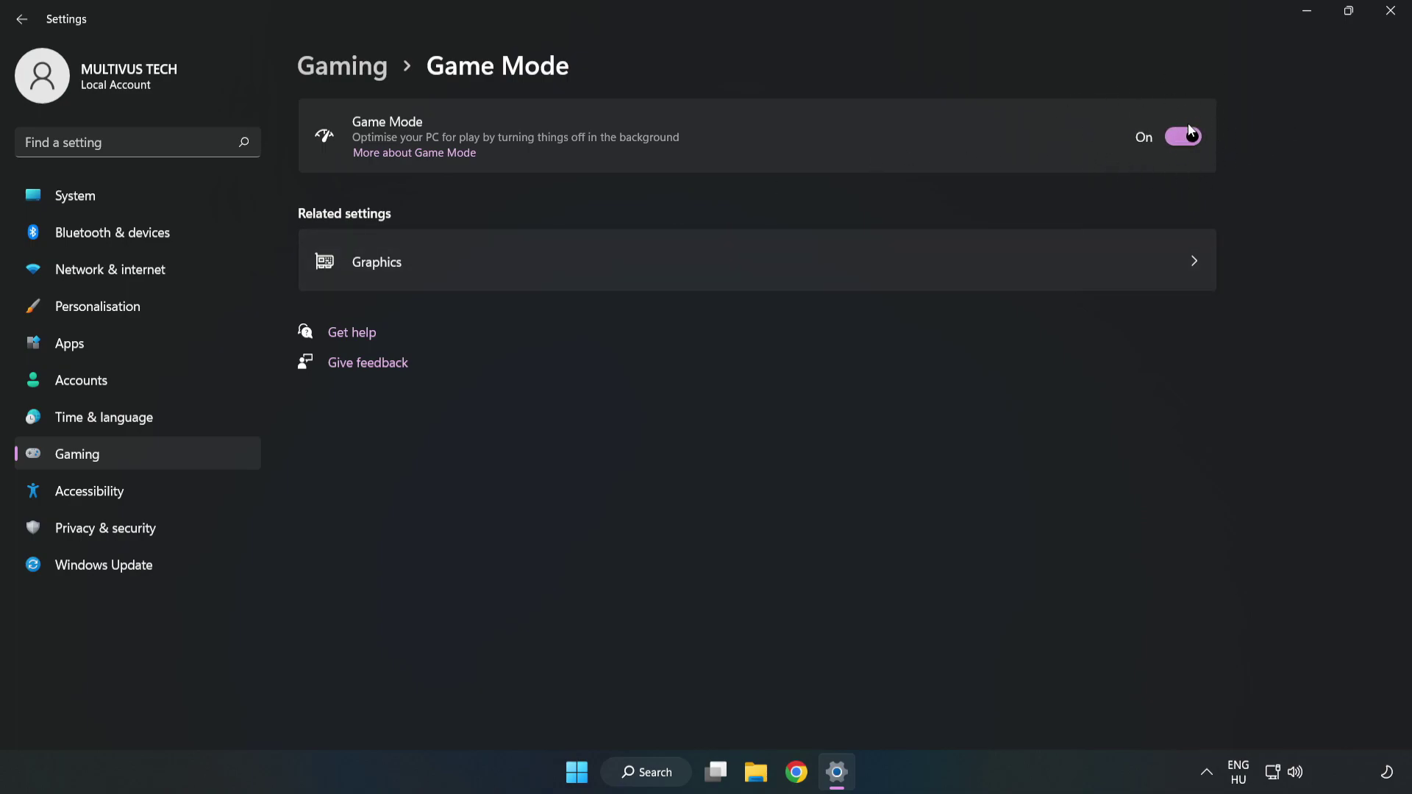
left_click(359, 74)
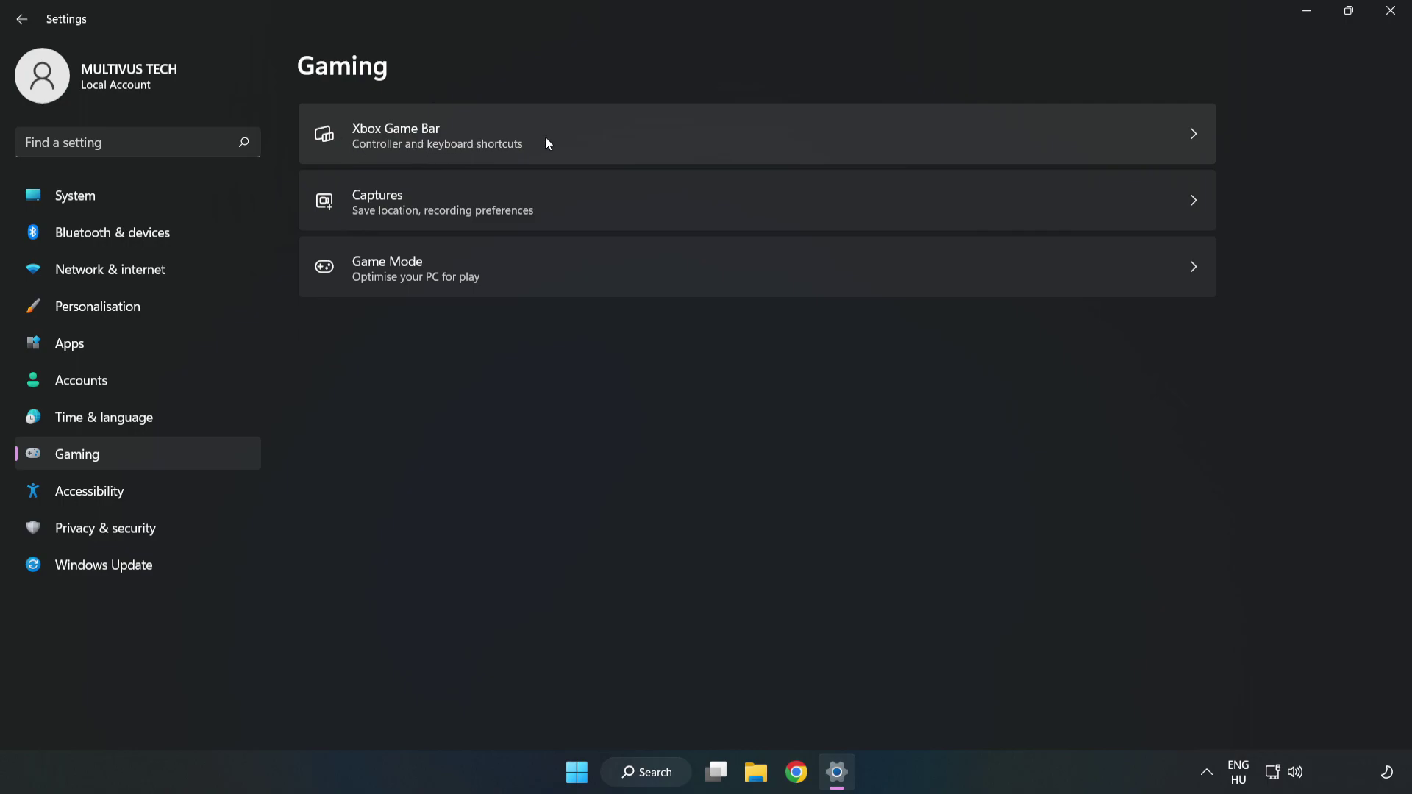
left_click(599, 135)
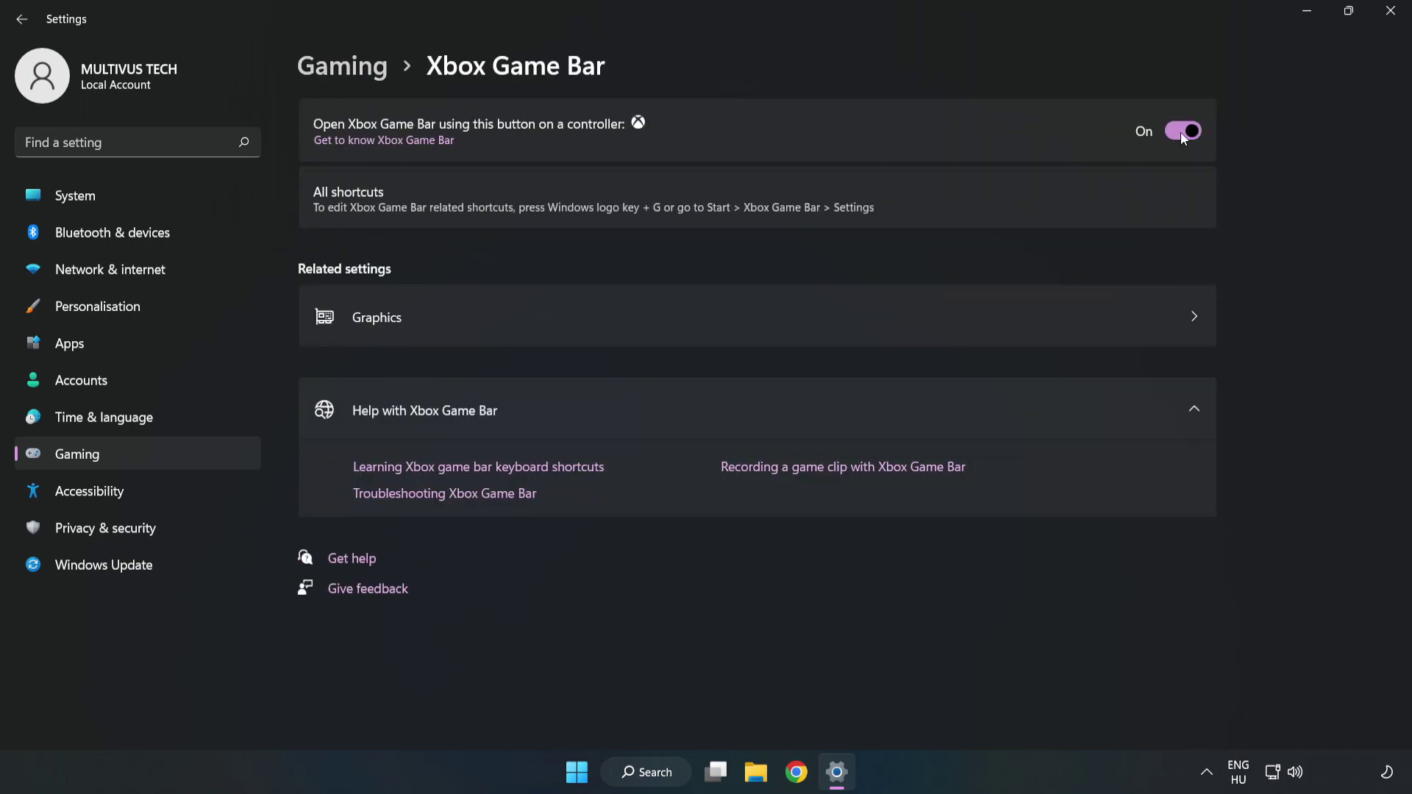
left_click(1182, 134)
Step: Close Settings and open the Win+X quick-link menu from the Start button
left_click(1391, 21)
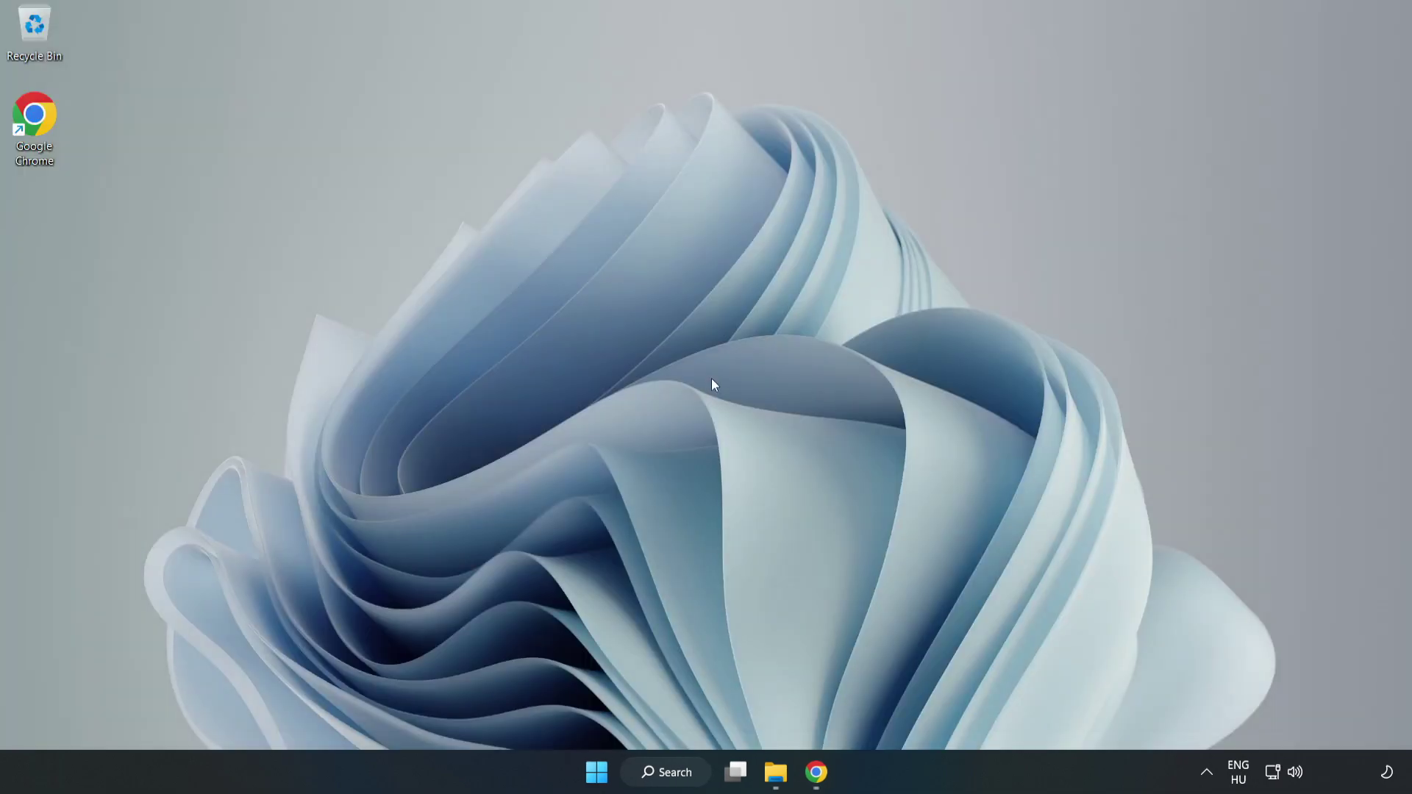
right_click(601, 779)
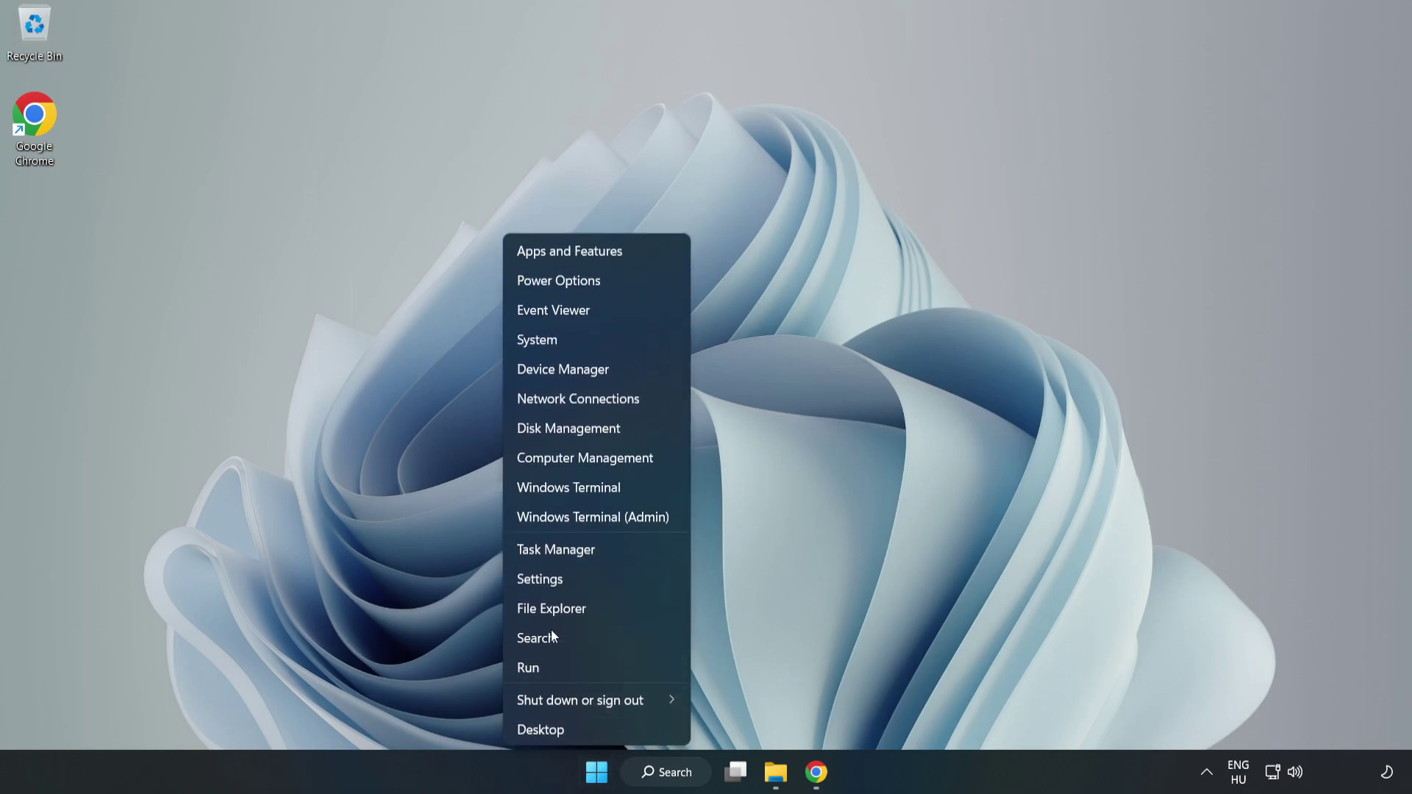
Step: Open Task Manager and end the Google Chrome (8) process group
left_click(617, 550)
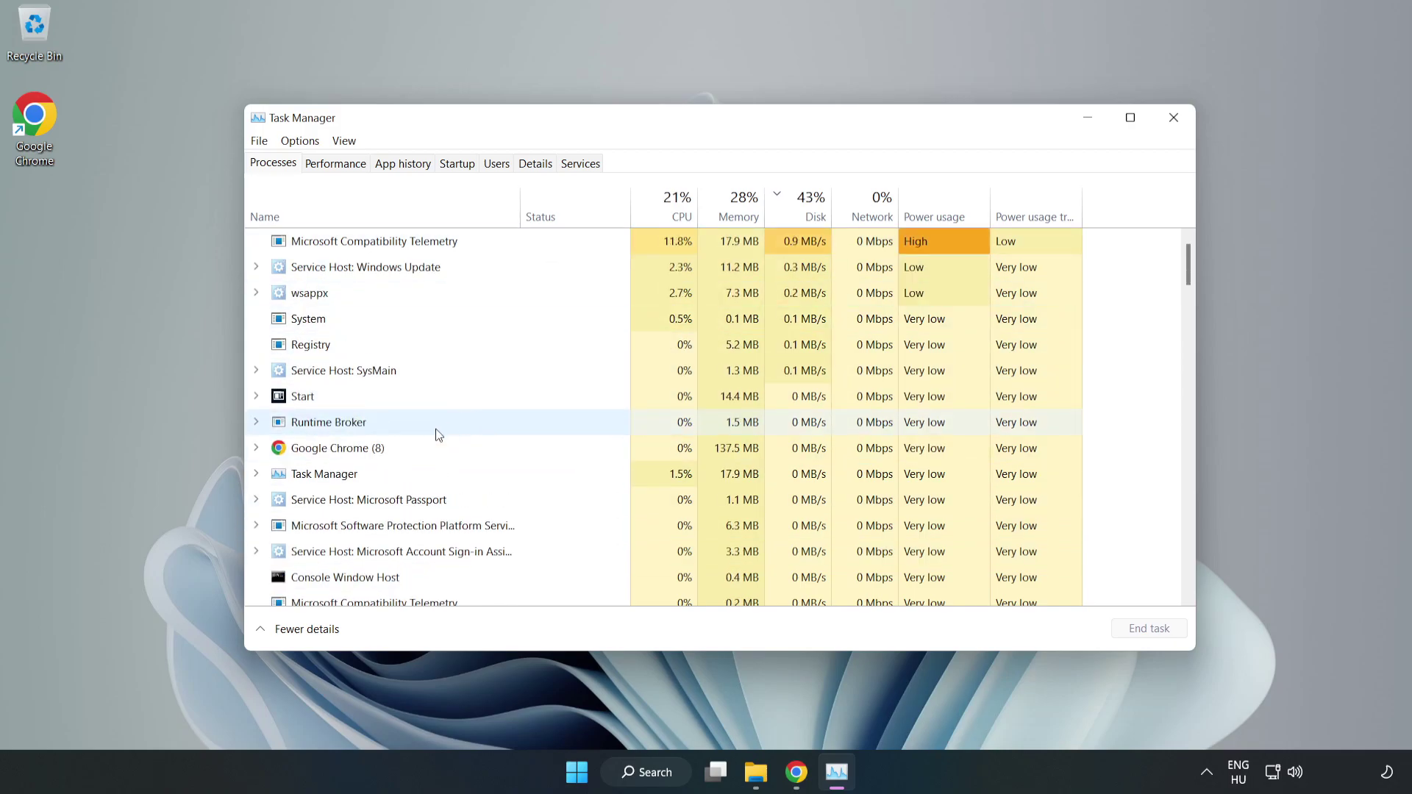
left_click(381, 452)
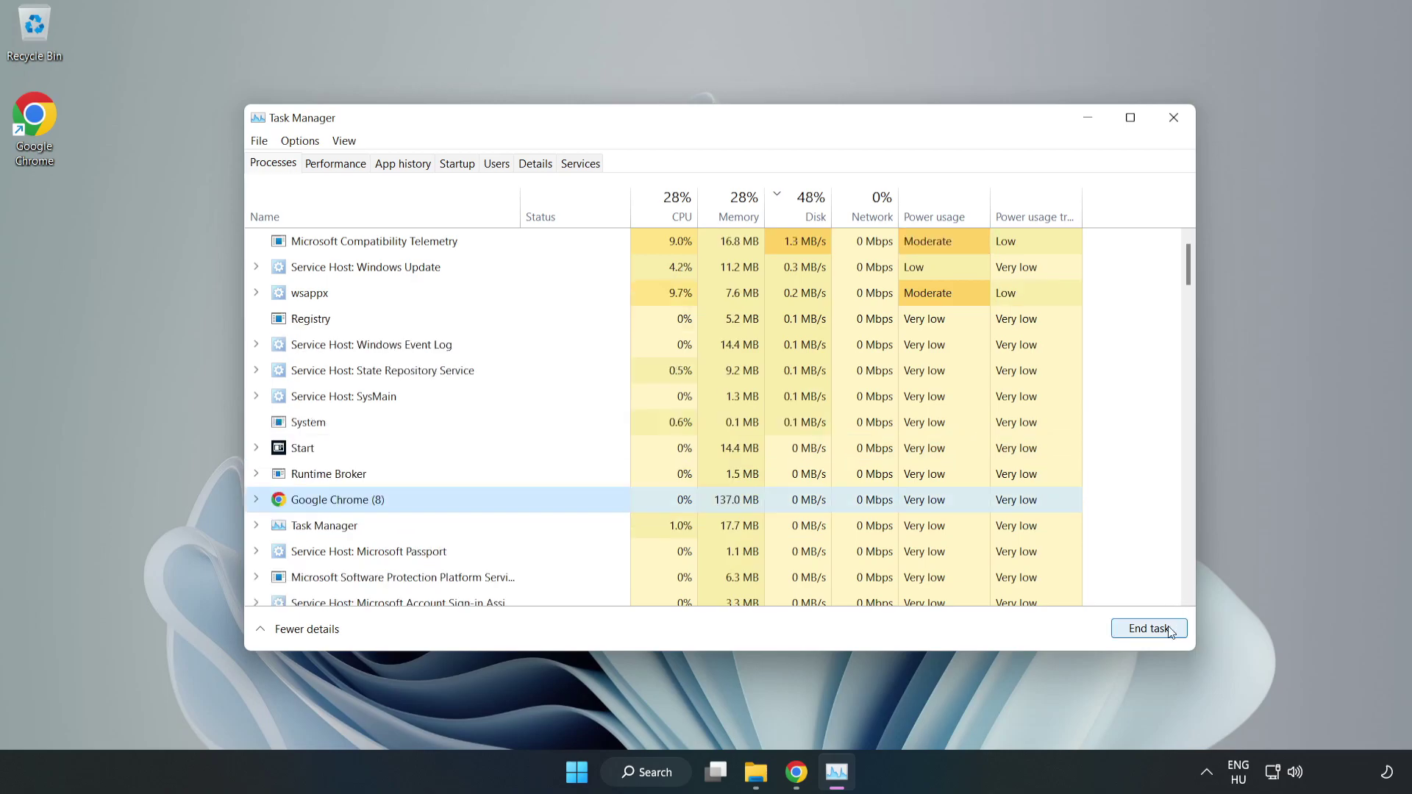
left_click(1143, 633)
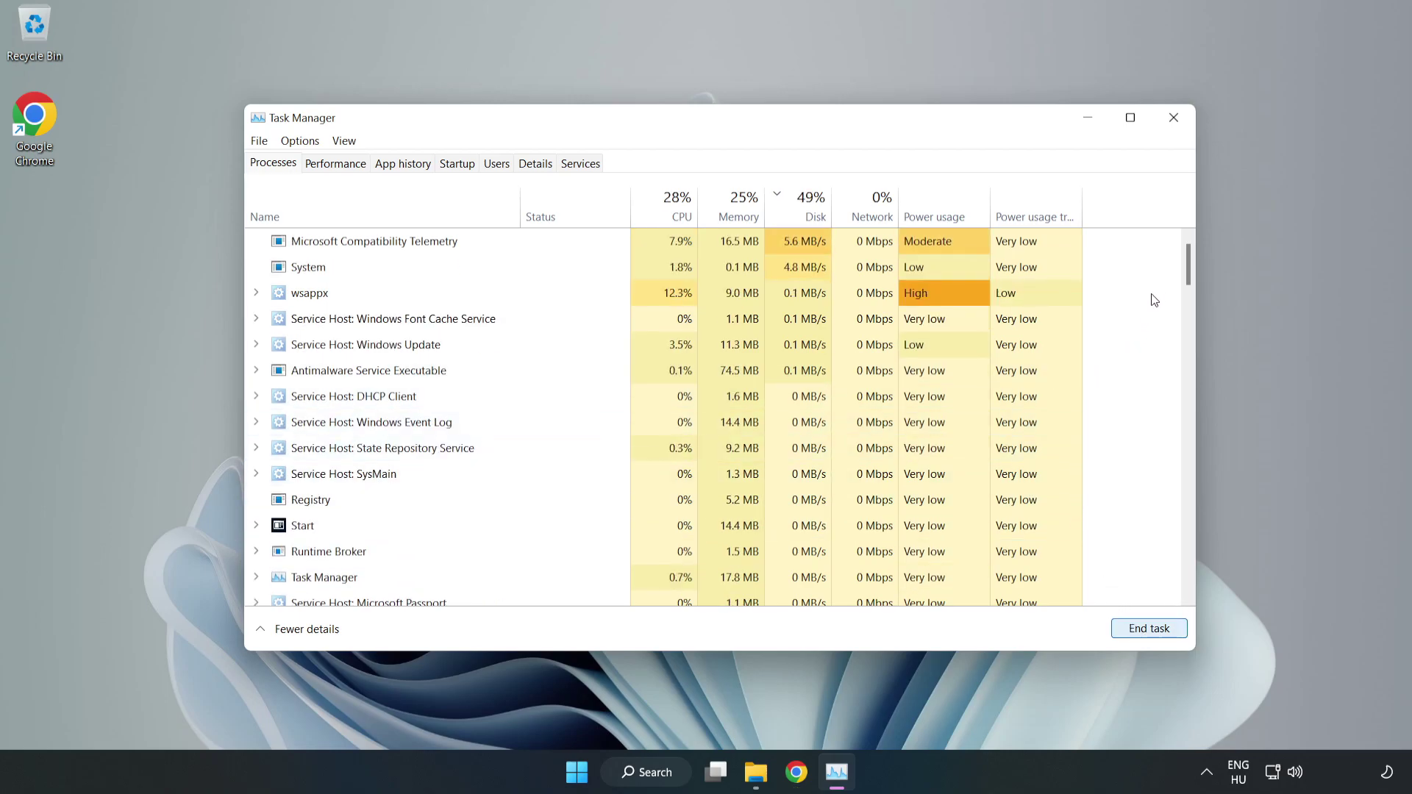
mouse_move(1193, 269)
left_mouse_down()
mouse_move(1190, 504)
mouse_move(1167, 275)
left_mouse_up()
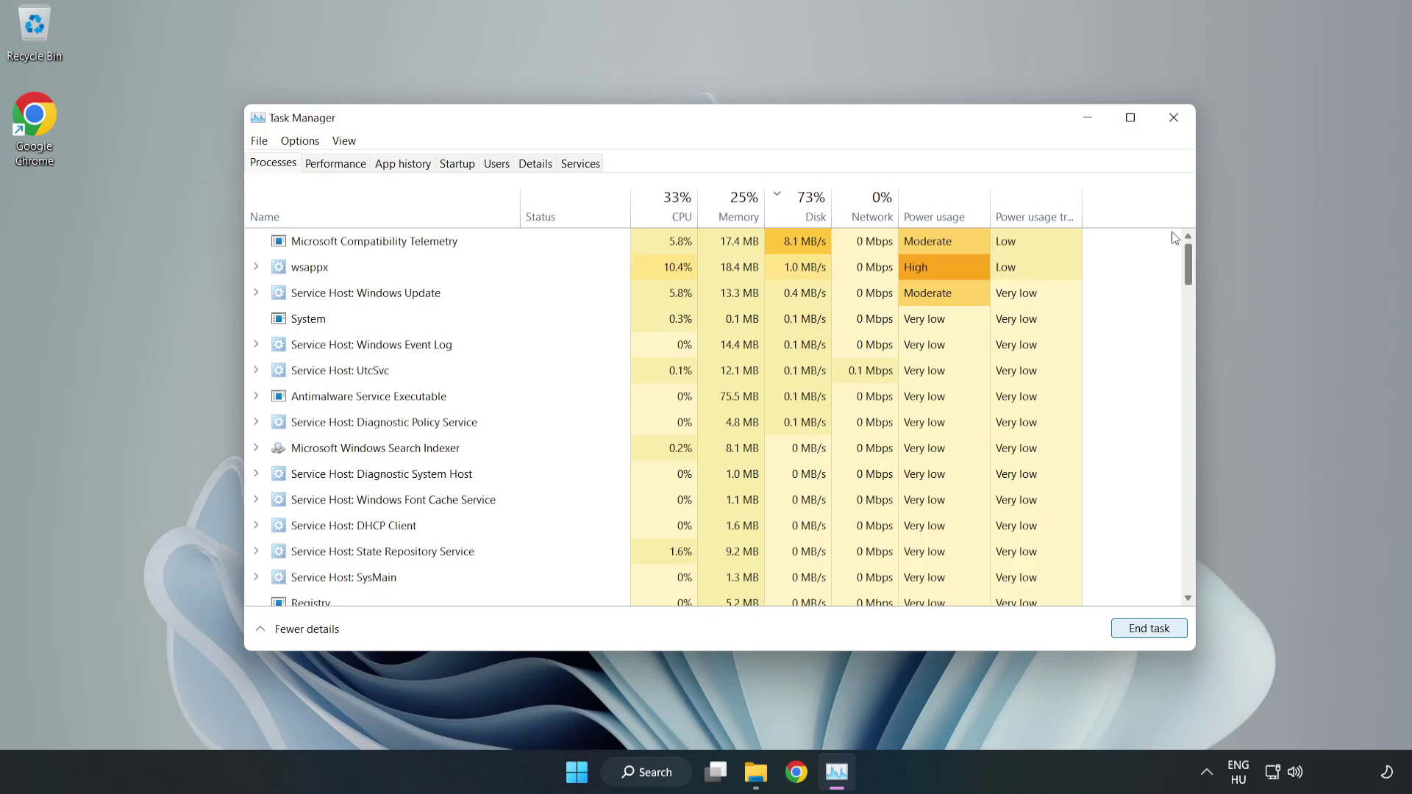
Step: Disable Cortana, Phone Link, Terminal and Xbox App Services as startup apps
left_click(464, 165)
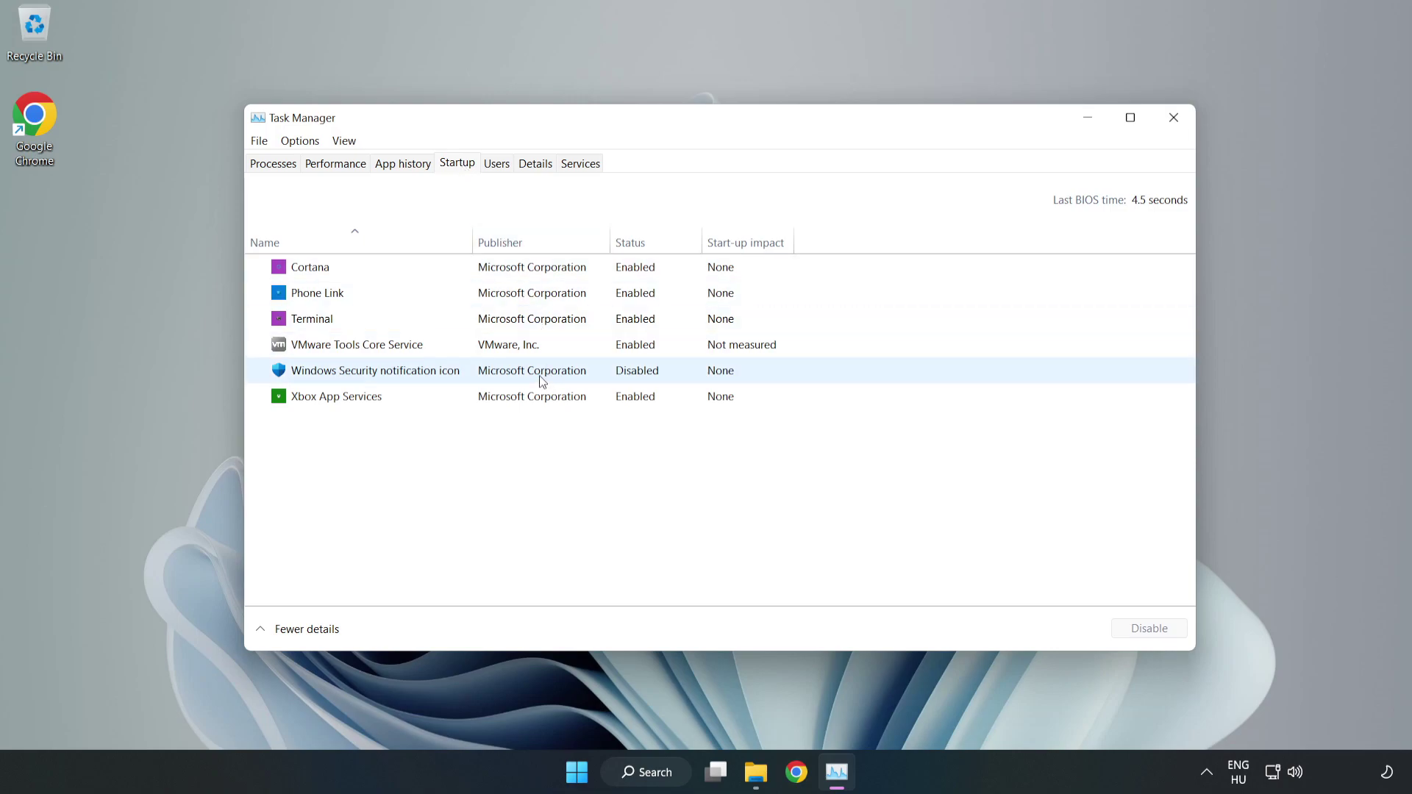
left_click(532, 269)
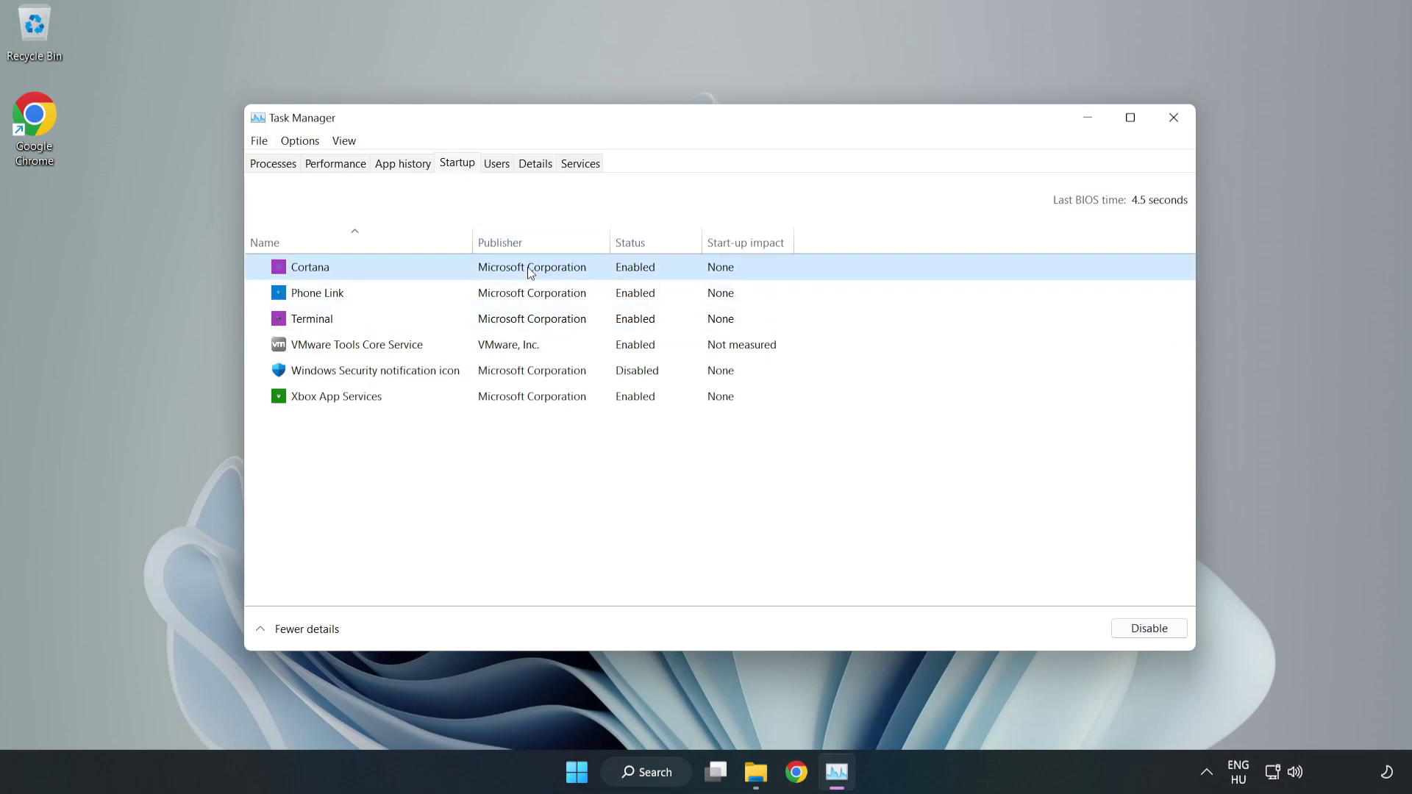
left_click(1137, 638)
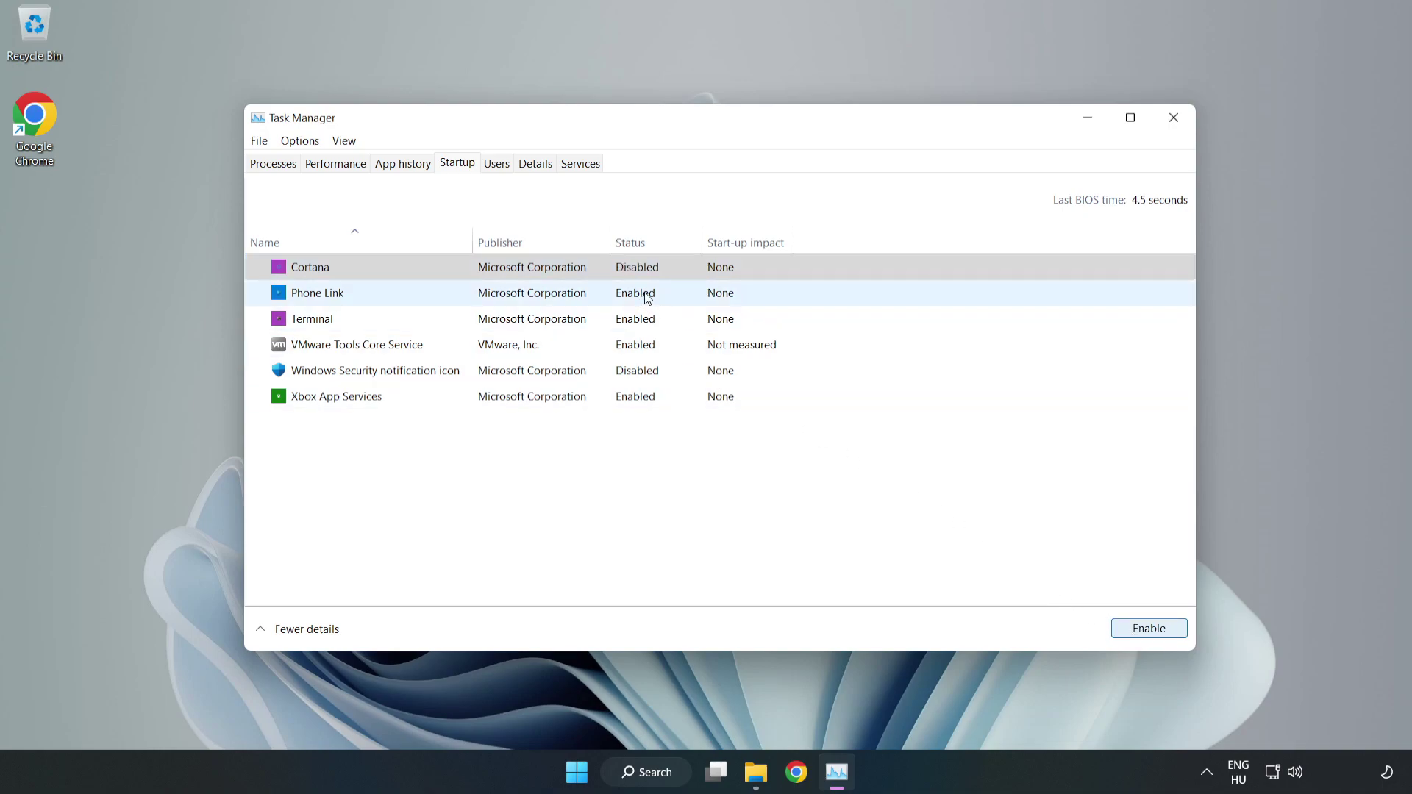
left_click(644, 297)
left_click(1141, 630)
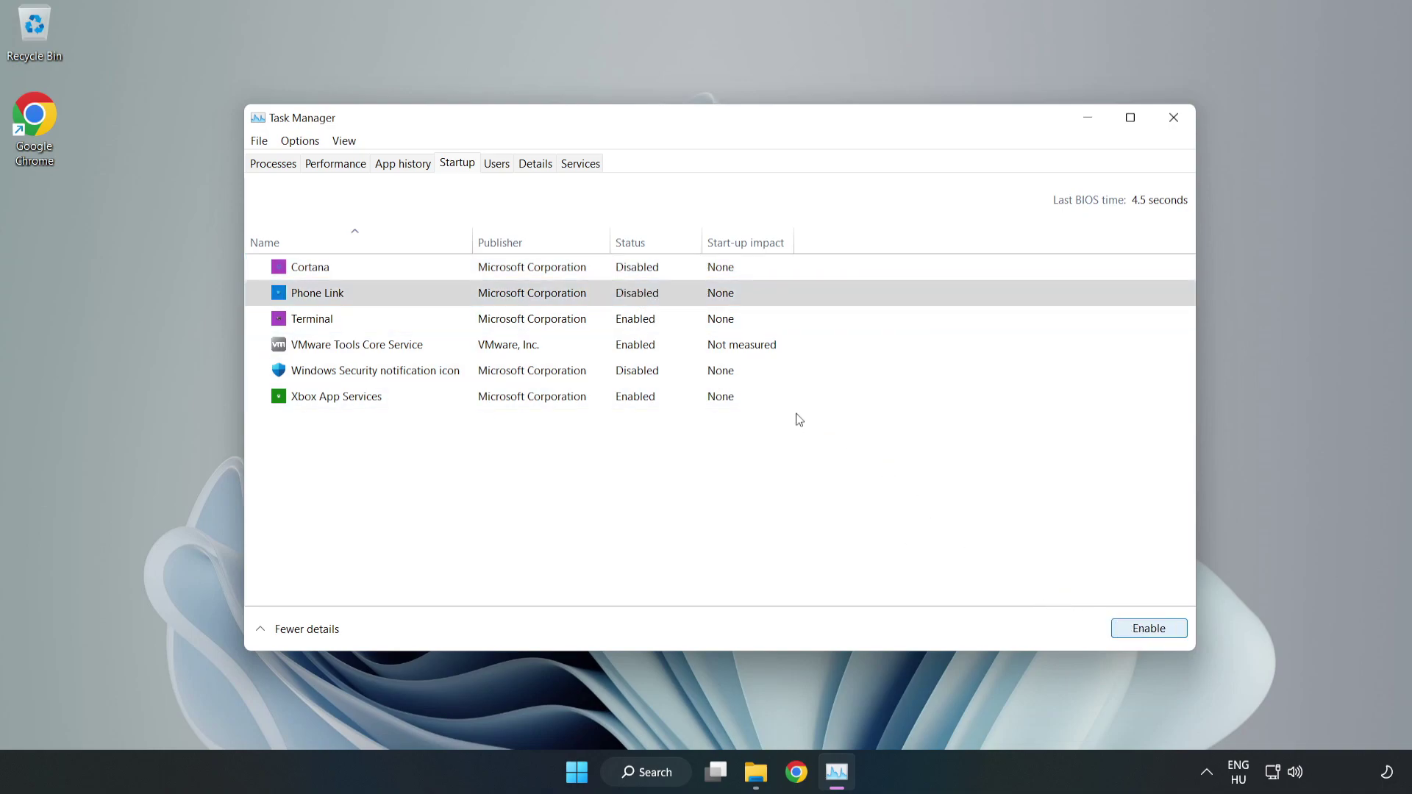
left_click(650, 325)
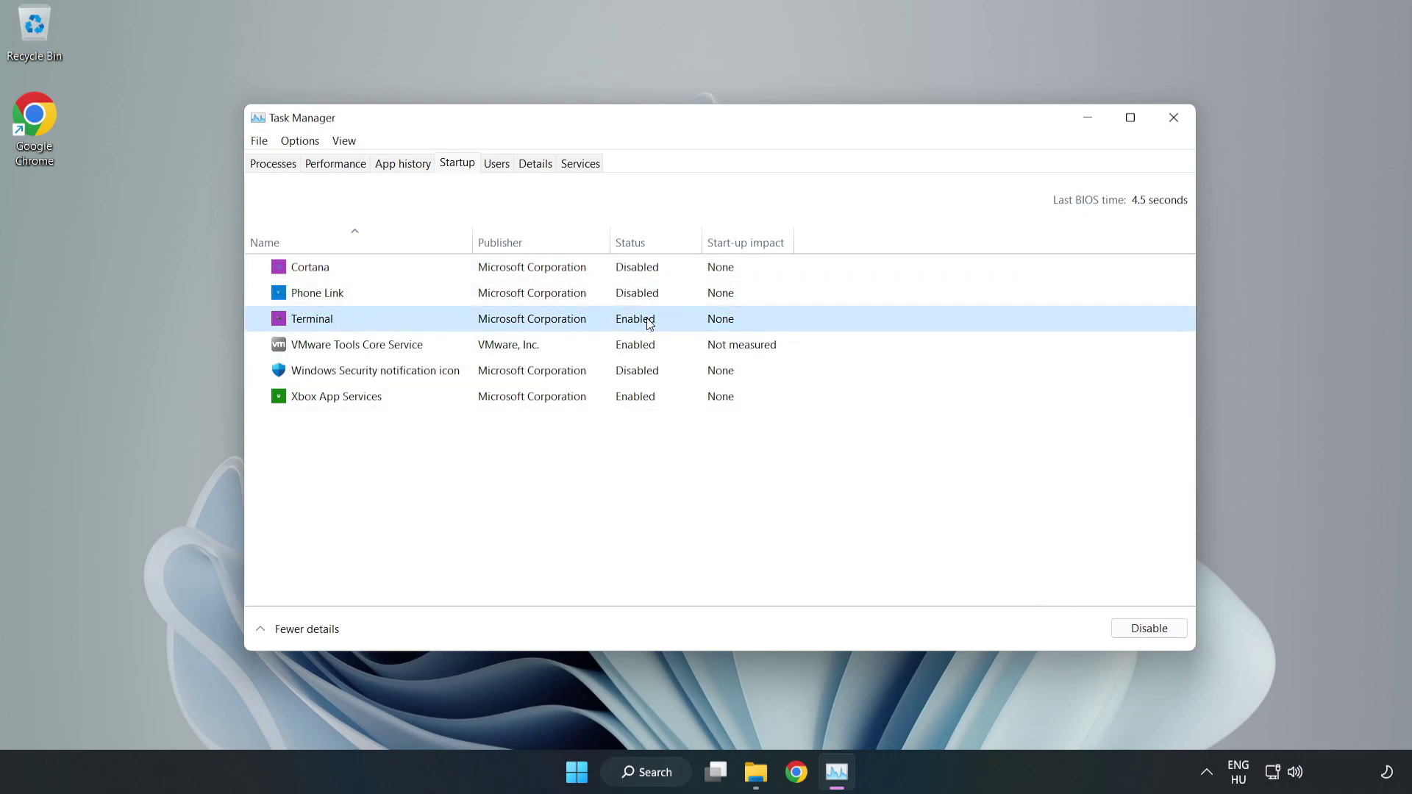
left_click(1155, 631)
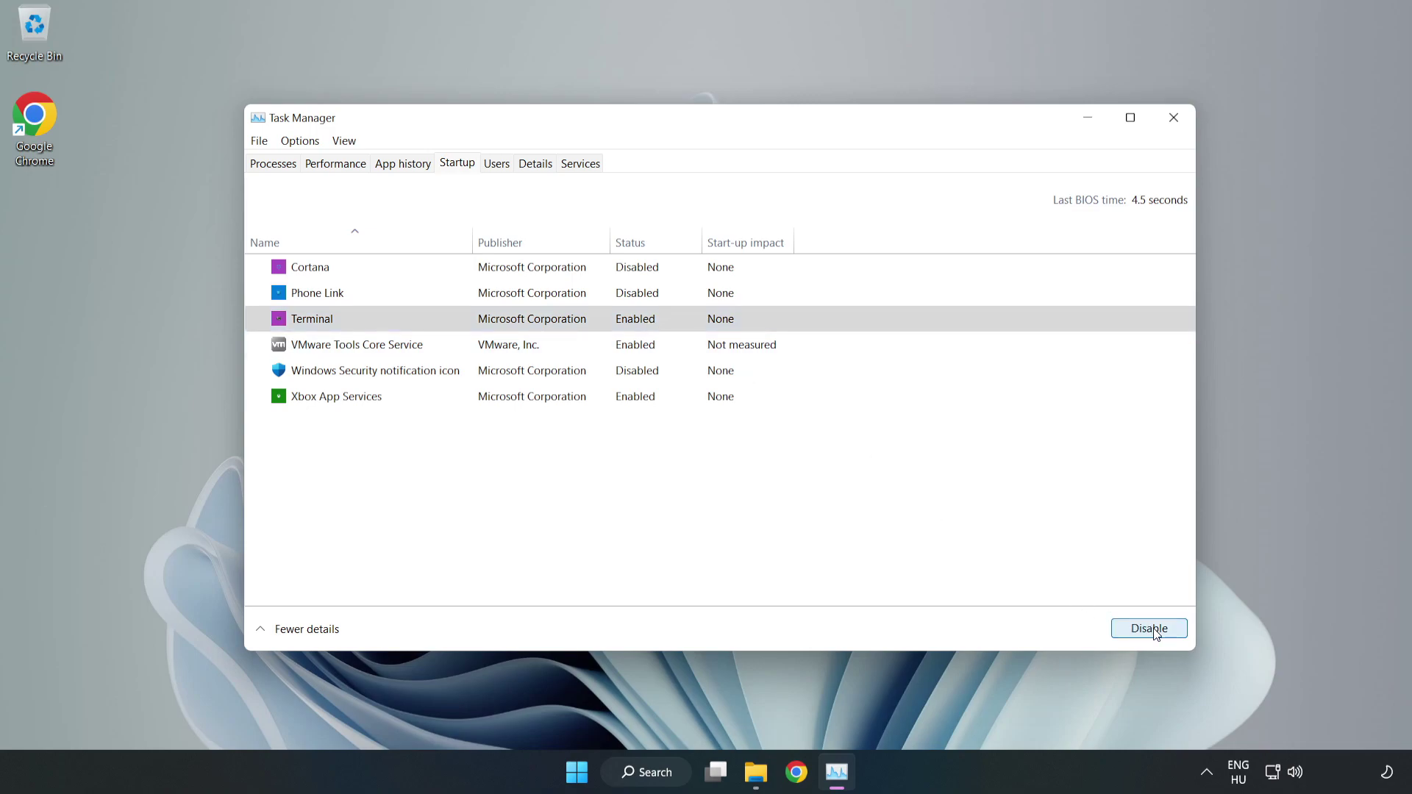
left_click(485, 398)
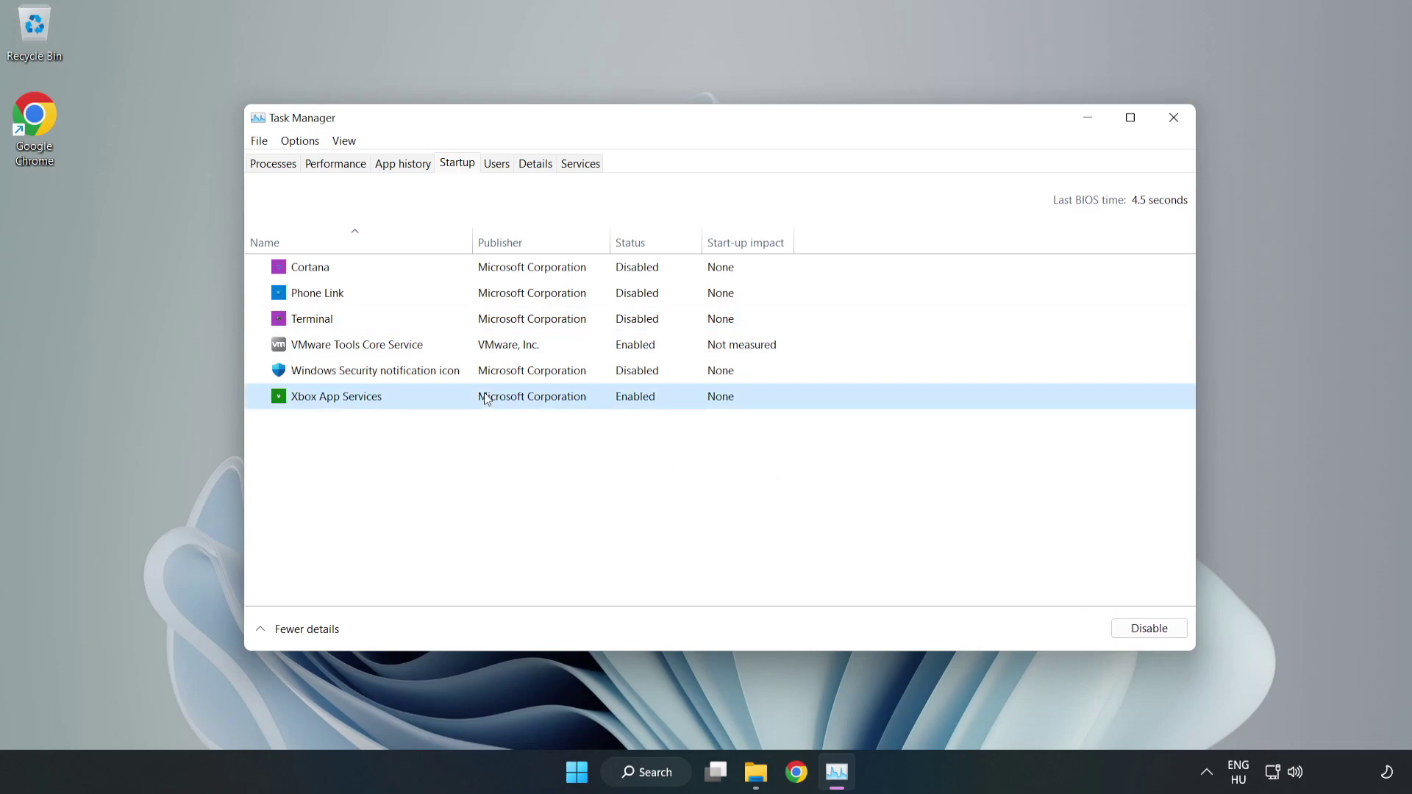
left_click(1125, 632)
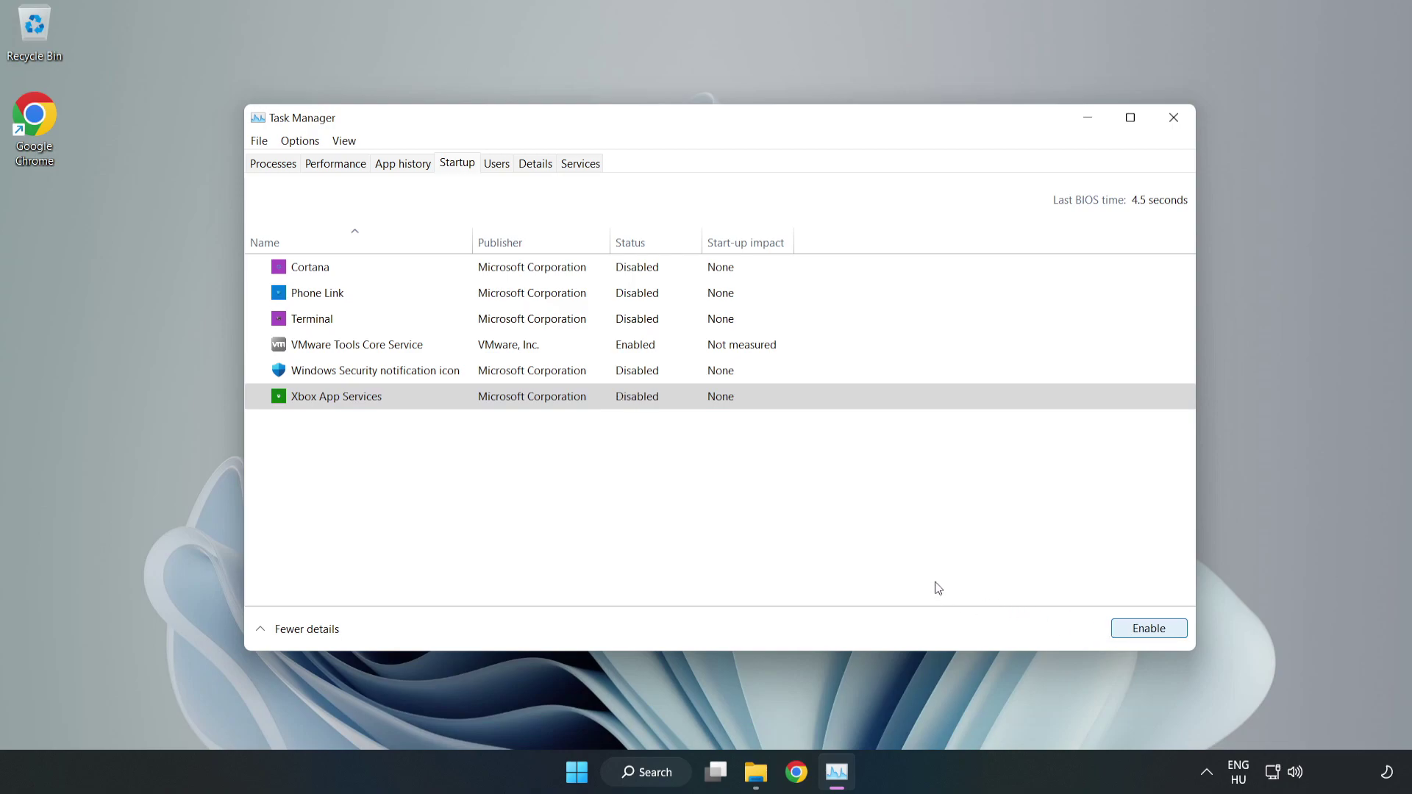
Step: Close Task Manager, run a Windows Update check showing up to date, then close Settings
left_click(1173, 124)
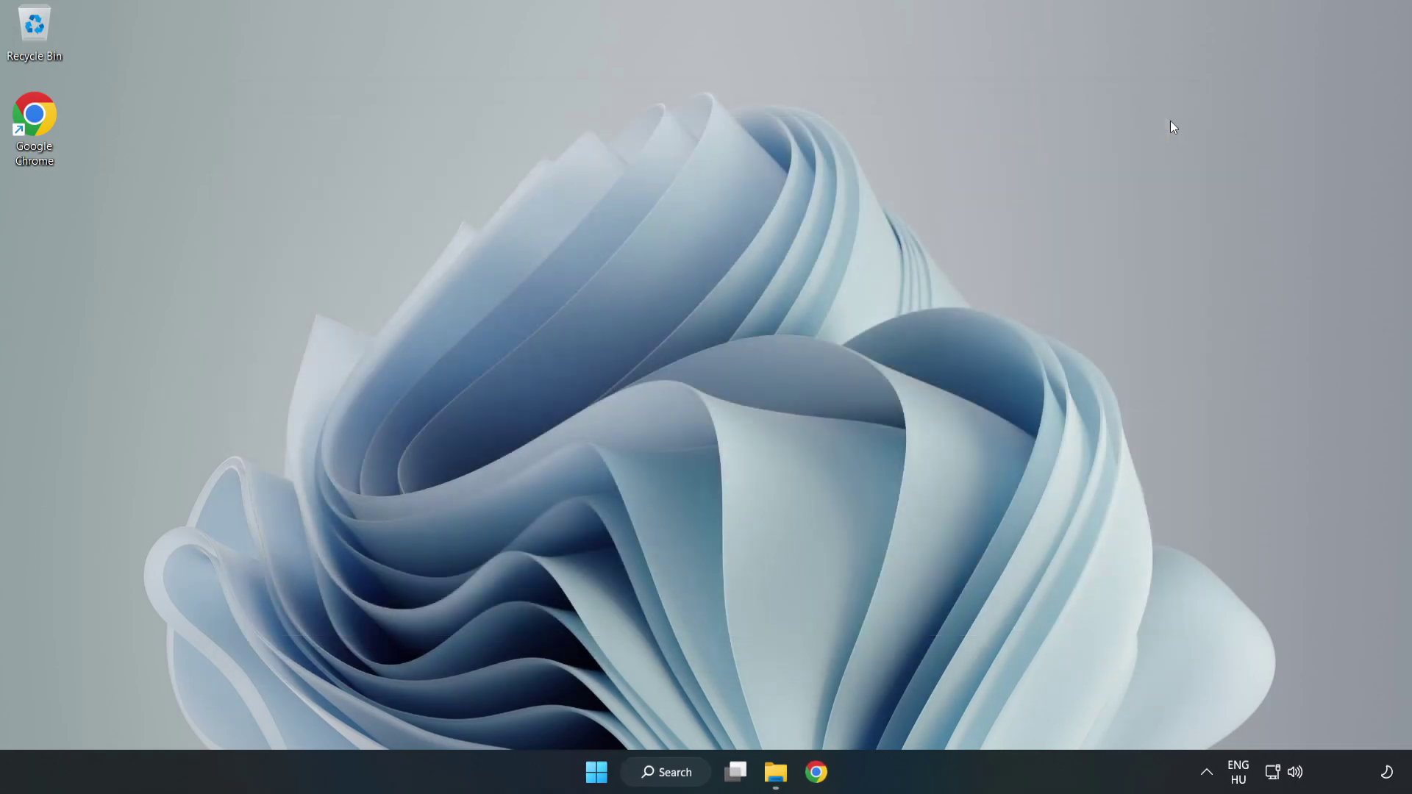
left_click(674, 774)
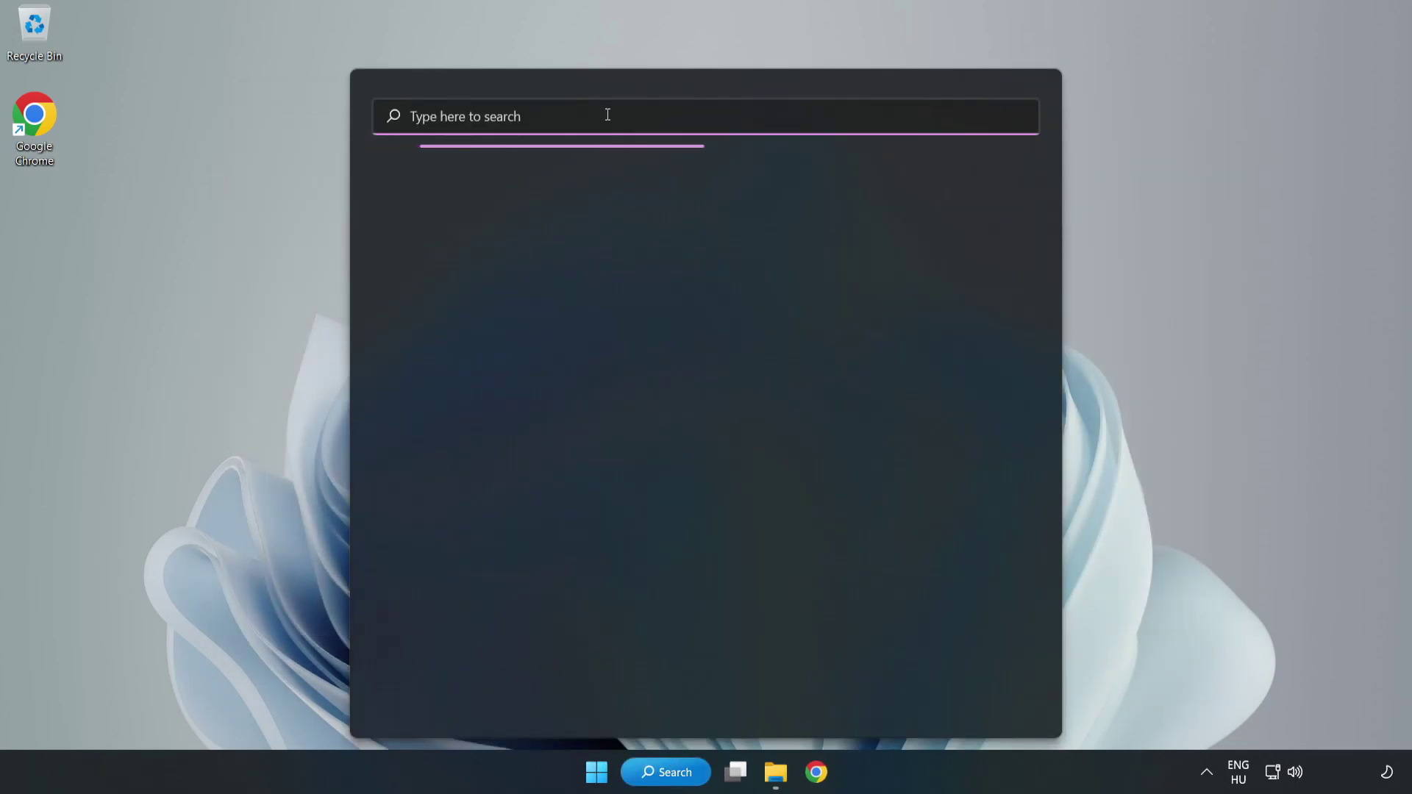
type("update")
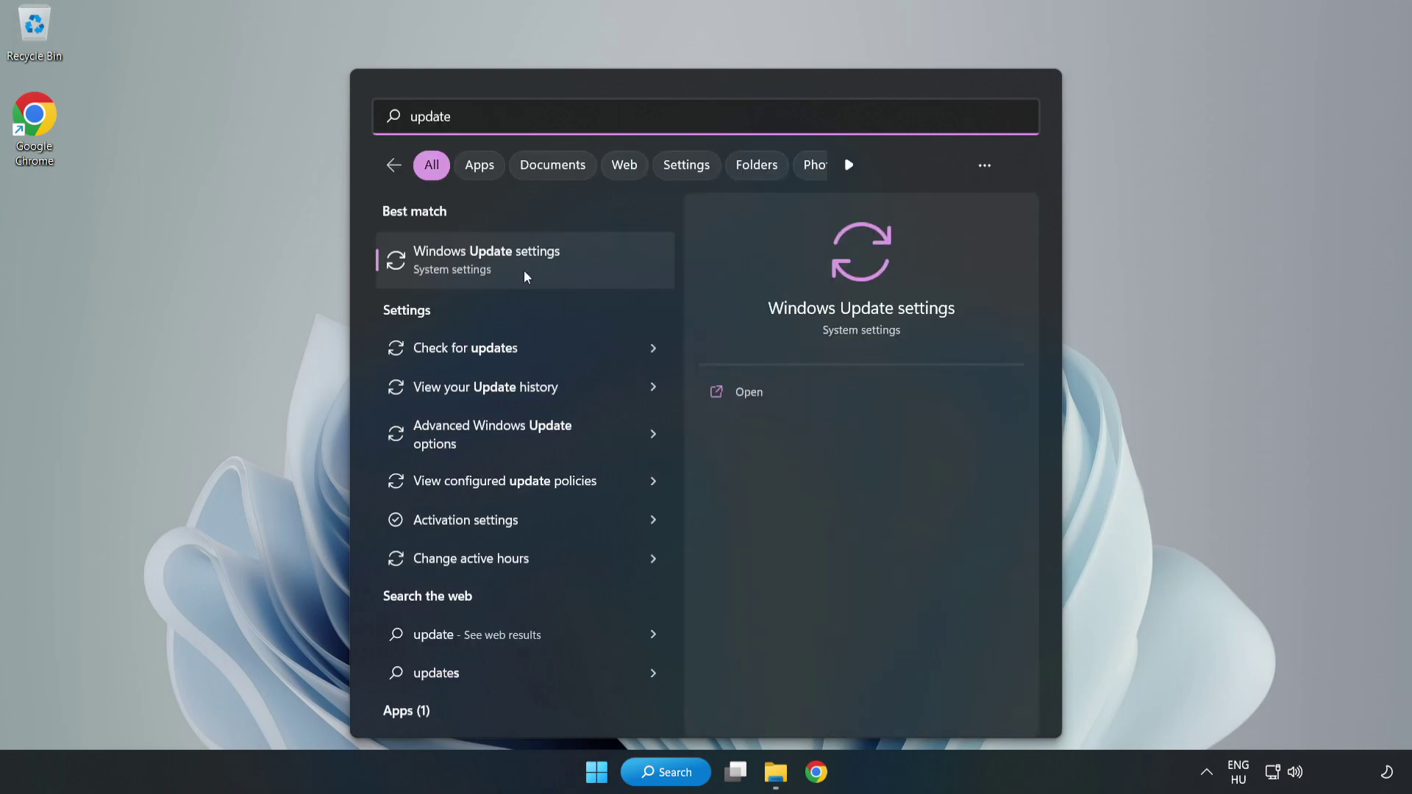
left_click(577, 279)
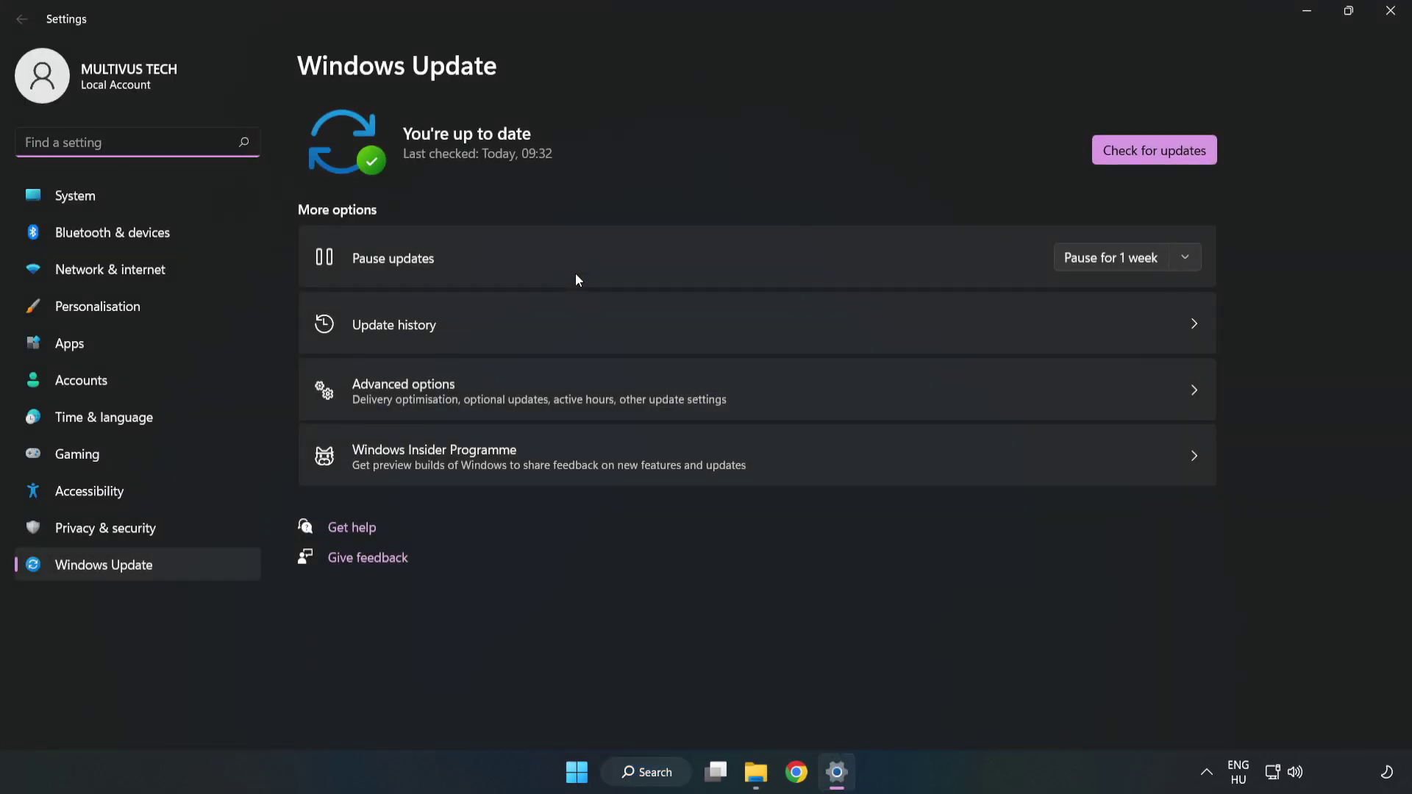
left_click(1214, 152)
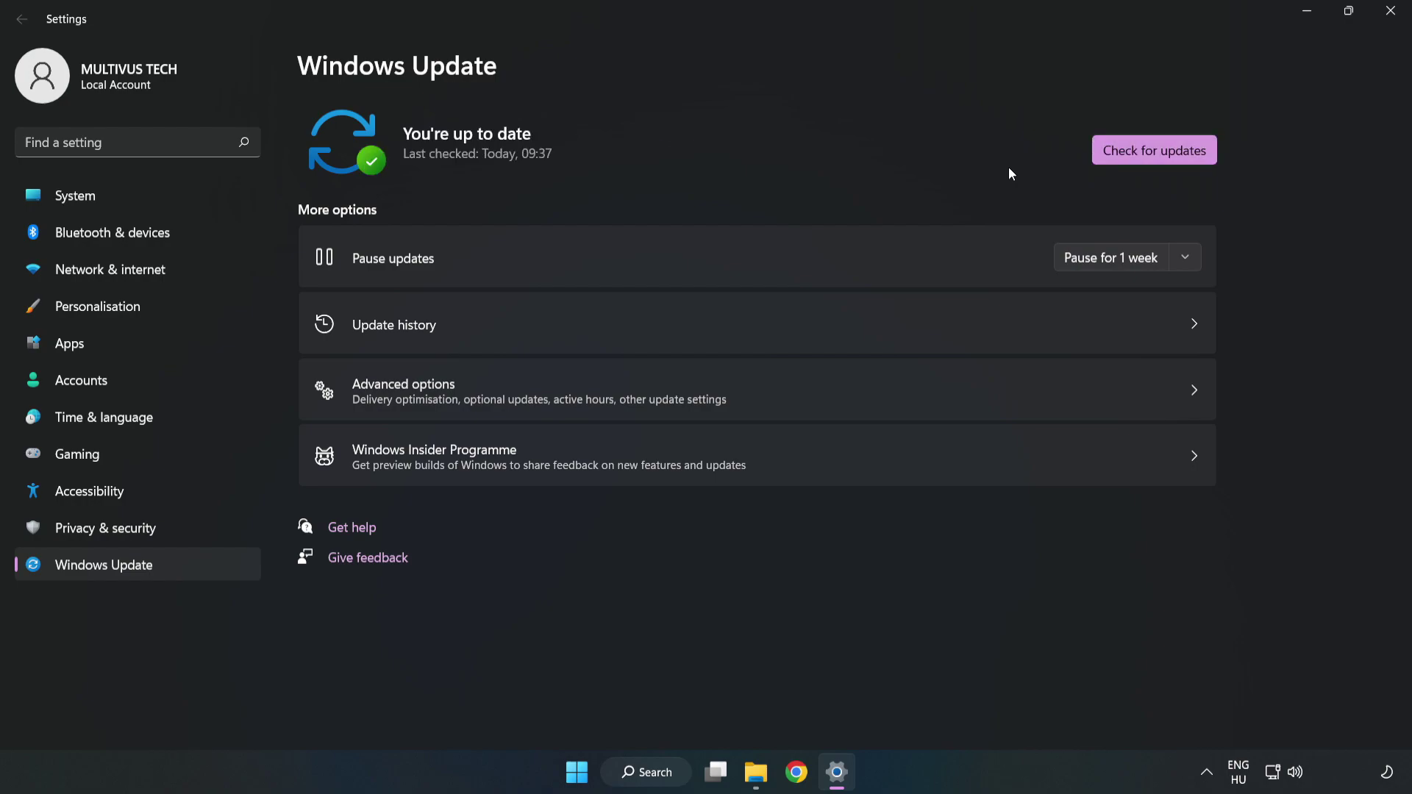
left_click(1385, 20)
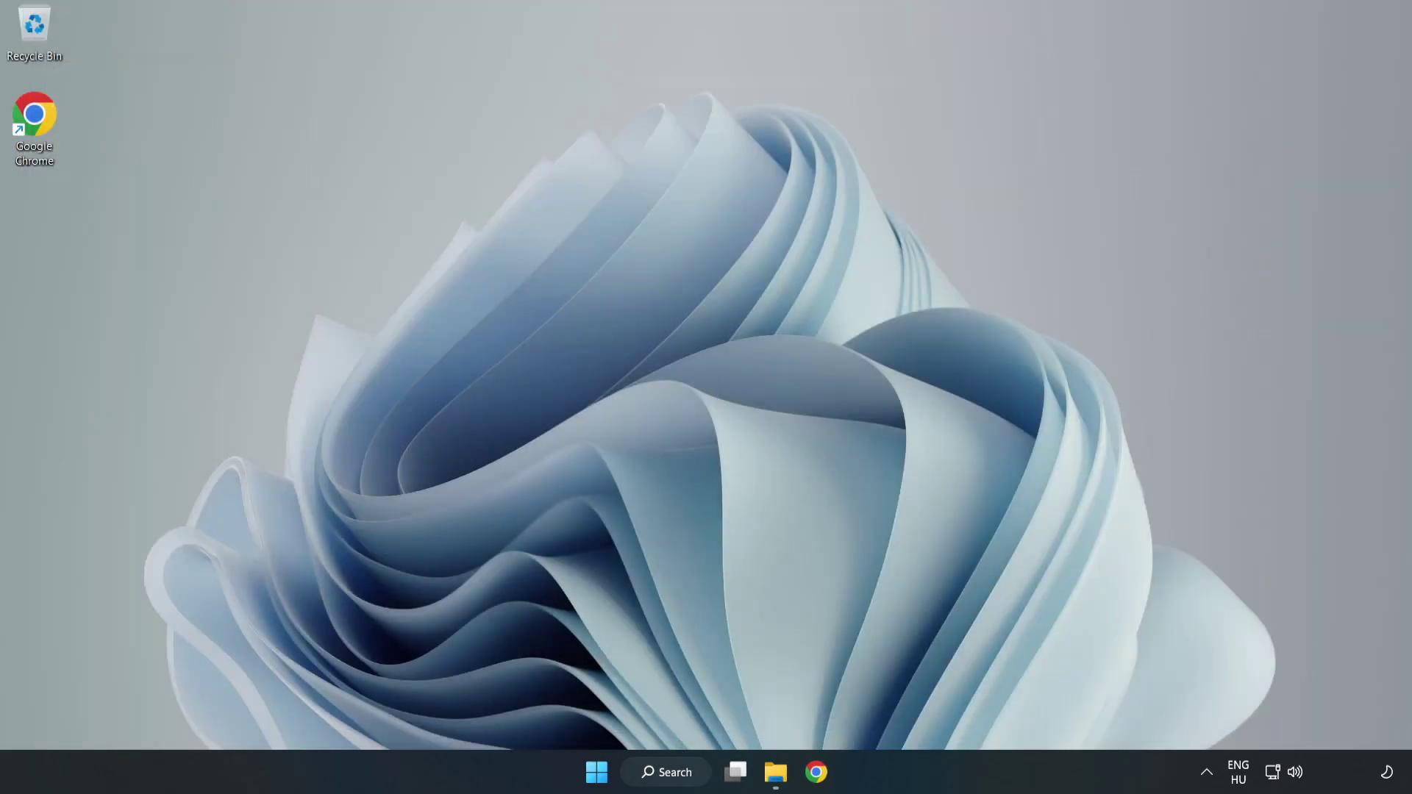
Step: Launch Registry Editor by searching 'regedit'
left_click(690, 778)
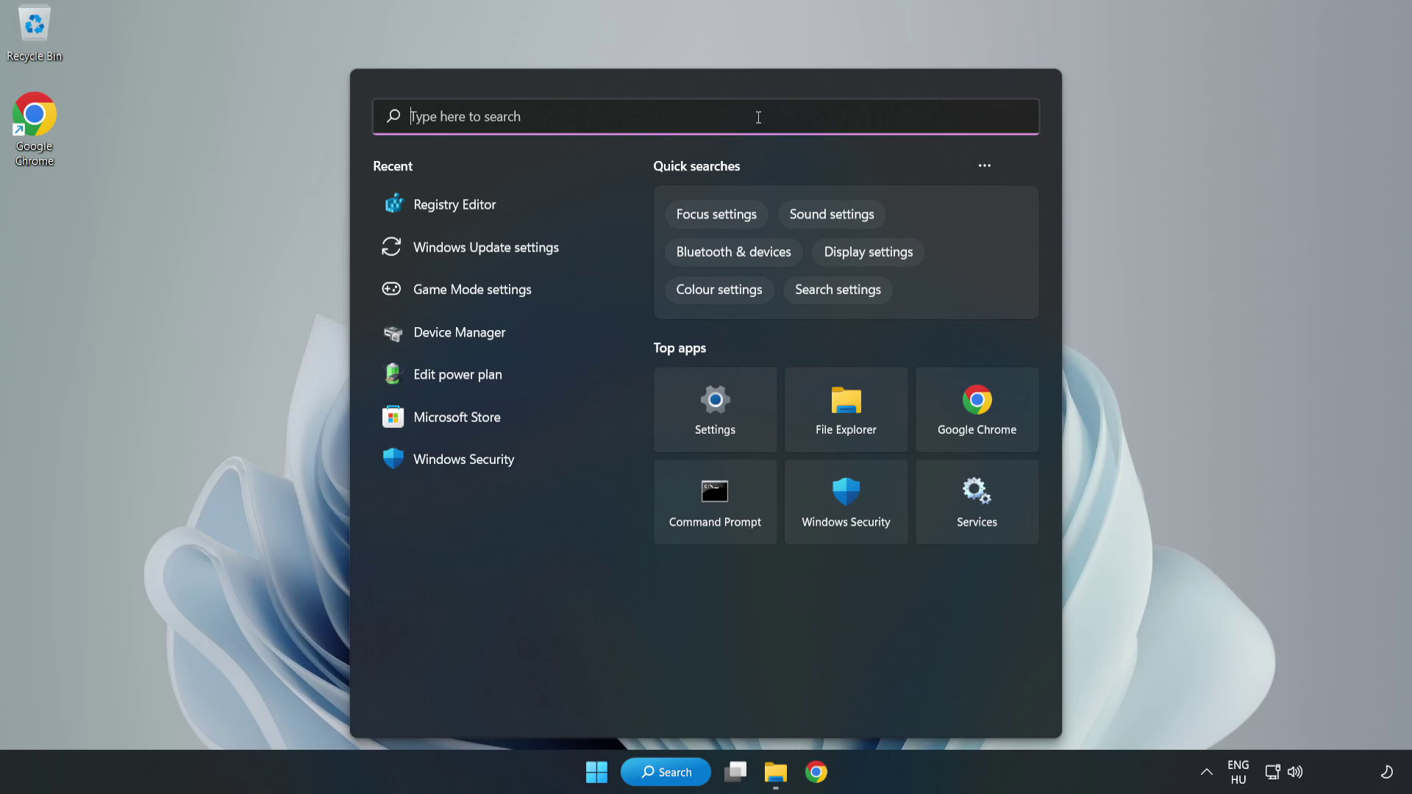
type("regedit")
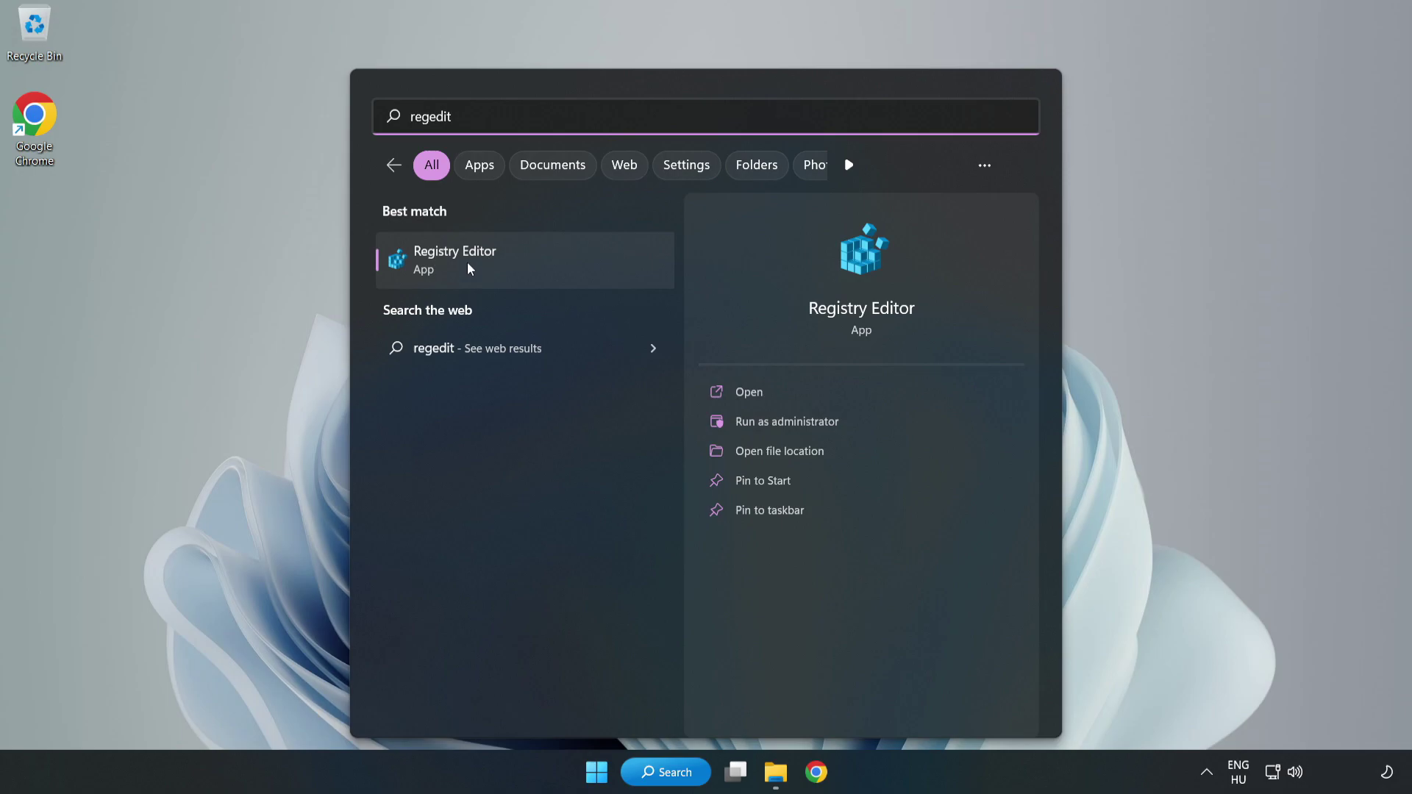
left_click(540, 261)
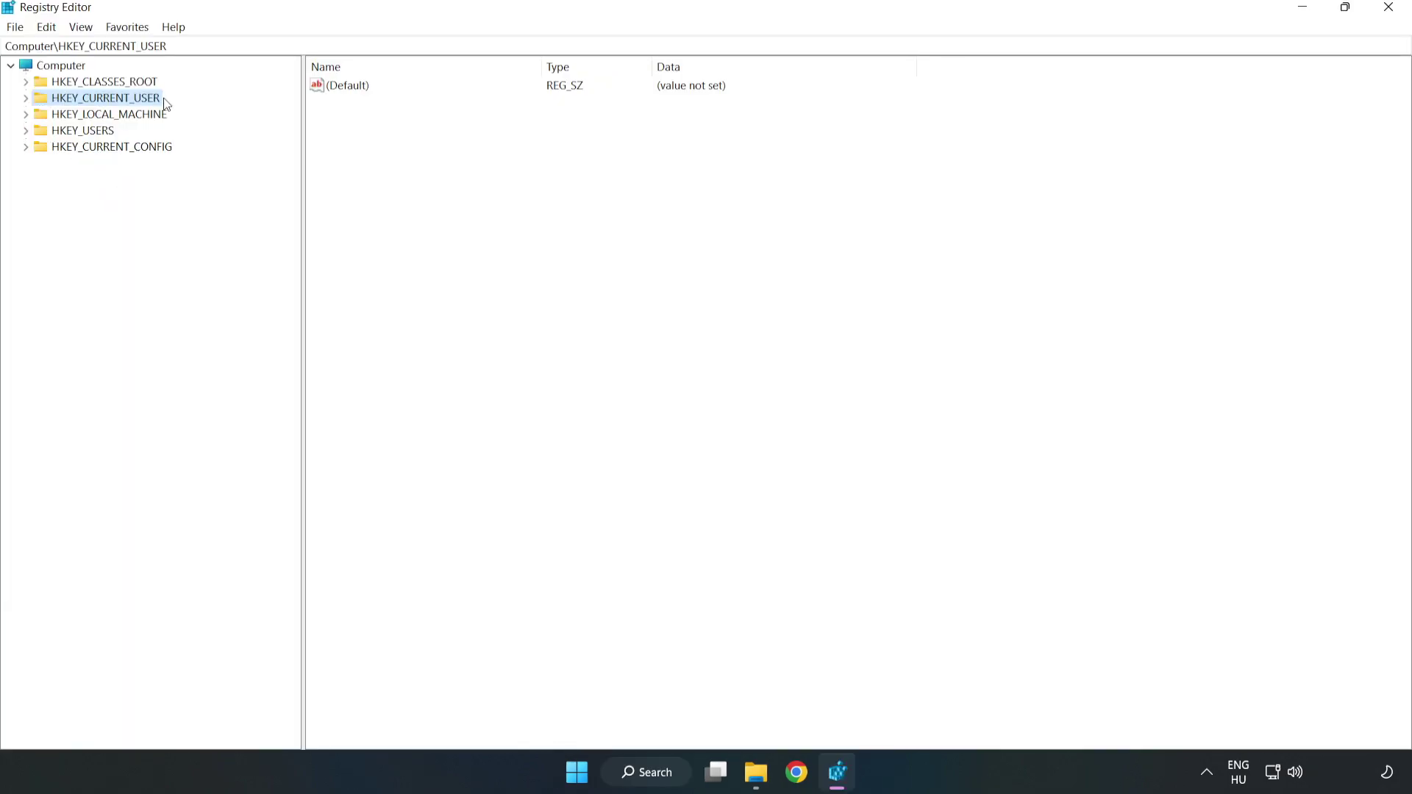
Step: Navigate to HKEY_CURRENT_USER\System\GameConfigStore to list its GameDVR values
left_click(28, 101)
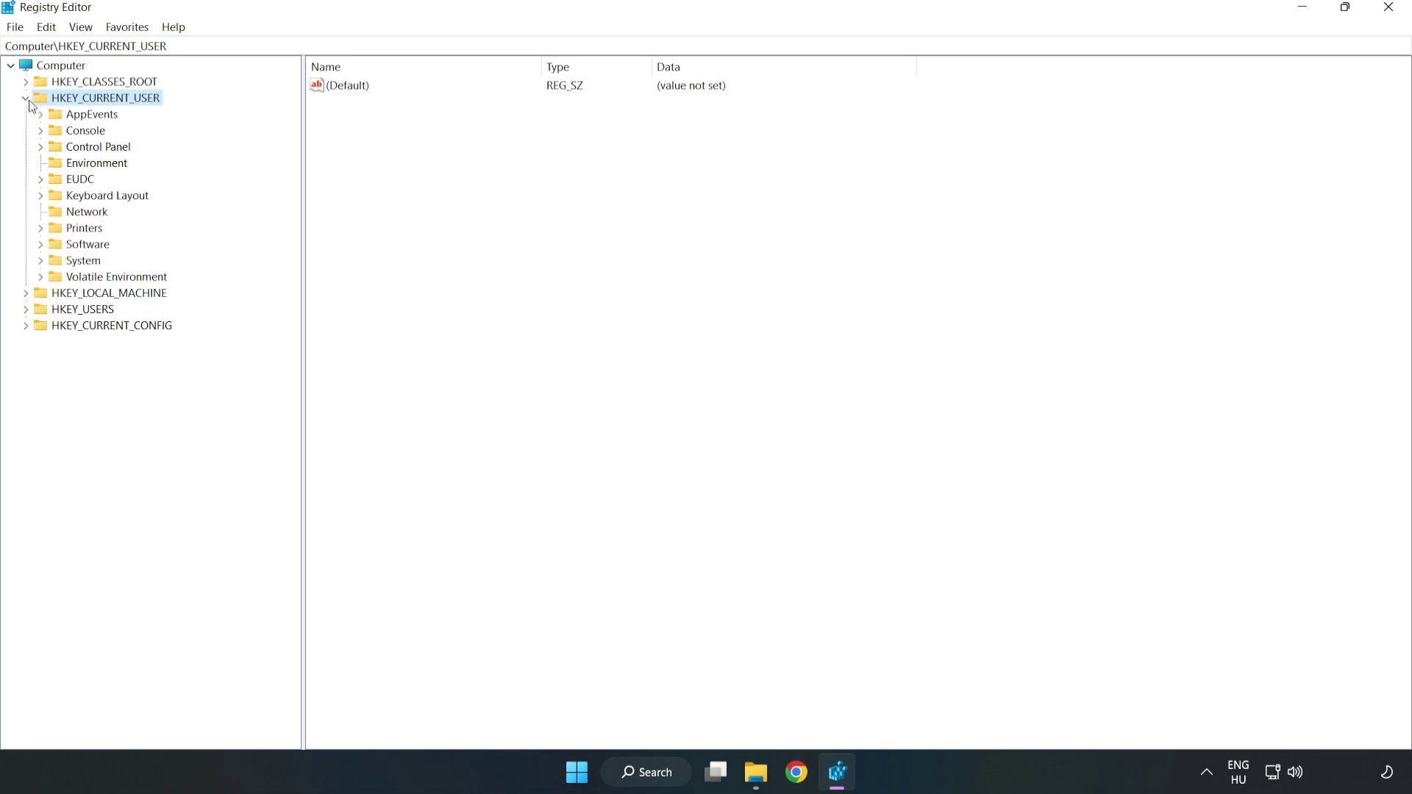
left_click(41, 262)
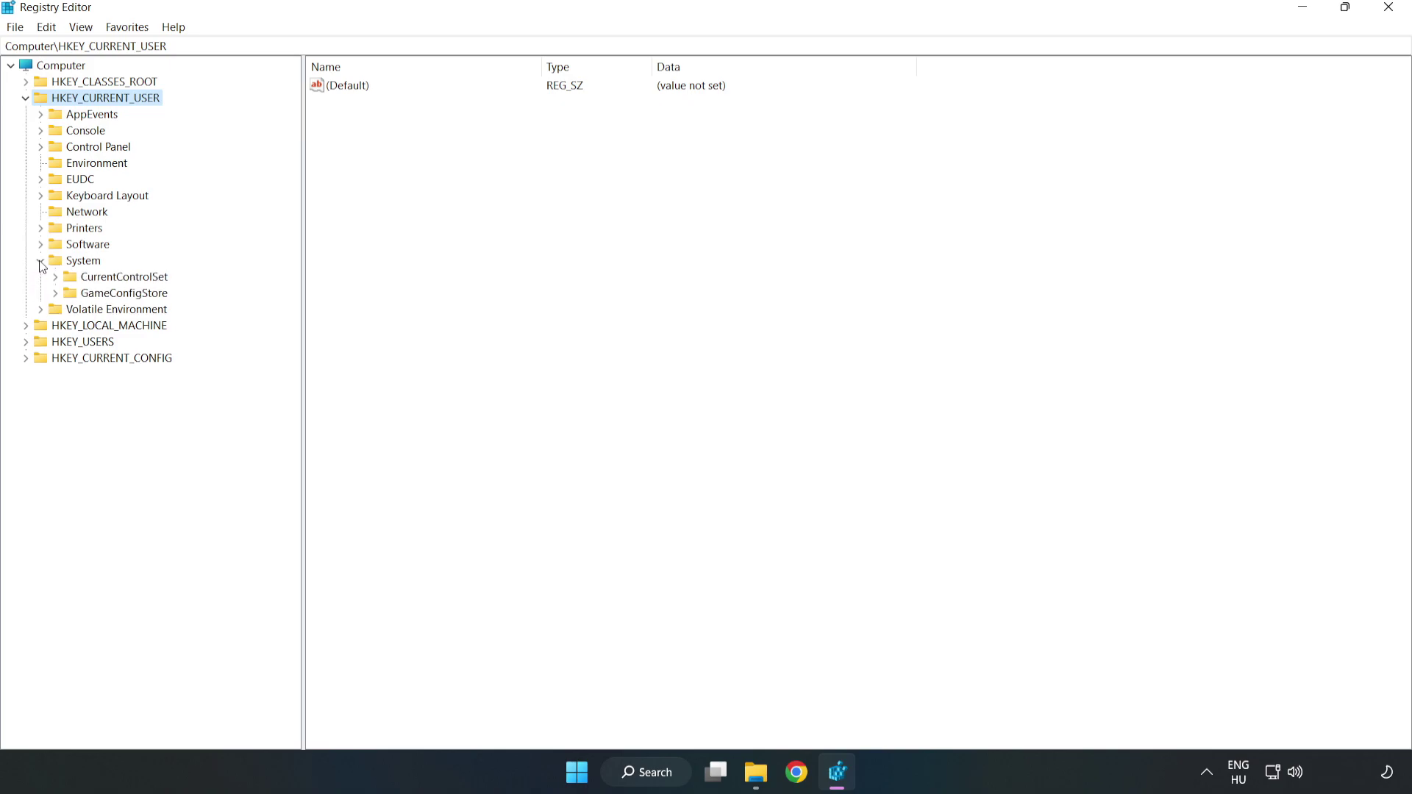
left_click(118, 294)
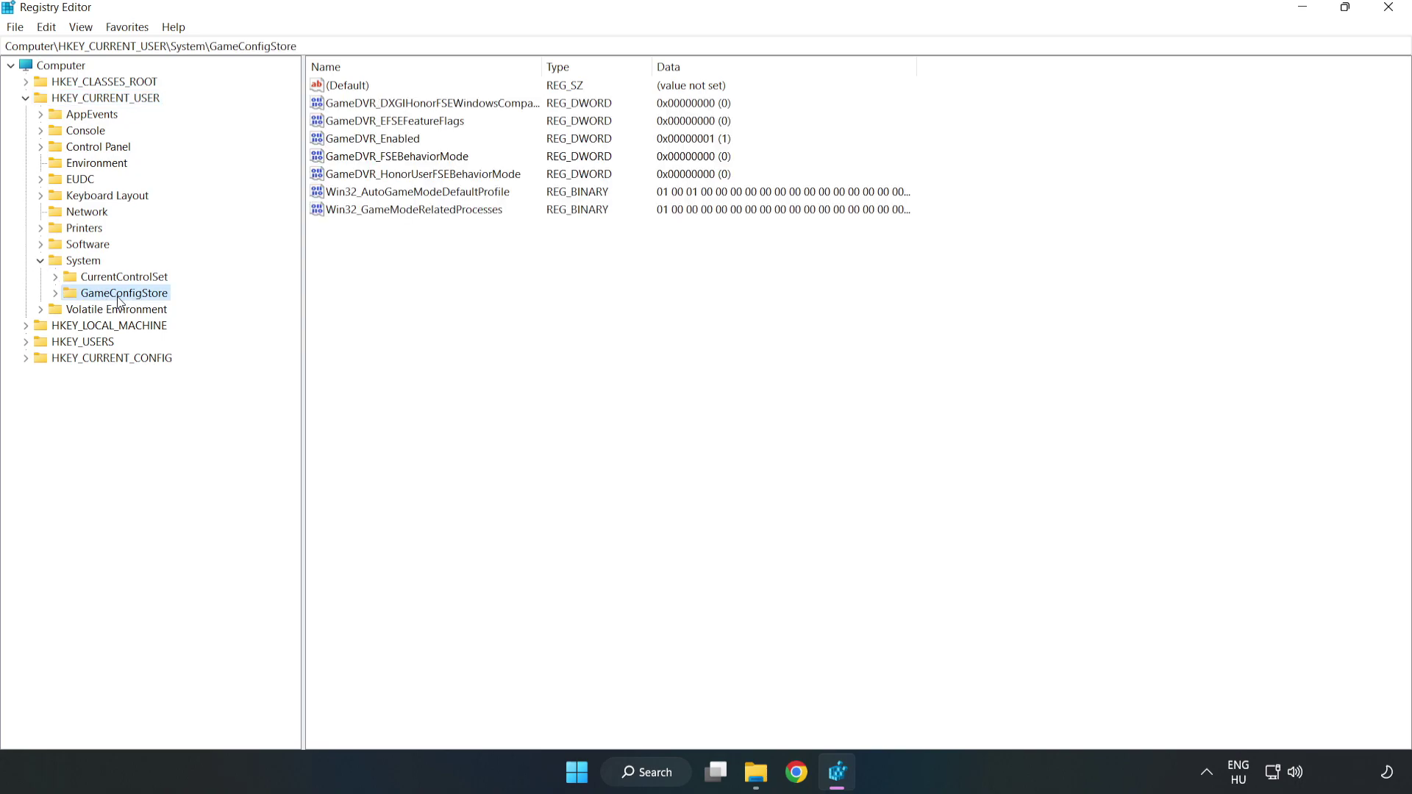
Step: Modify GameDVR_Enabled, replacing its value data 1 with 0
left_click(353, 141)
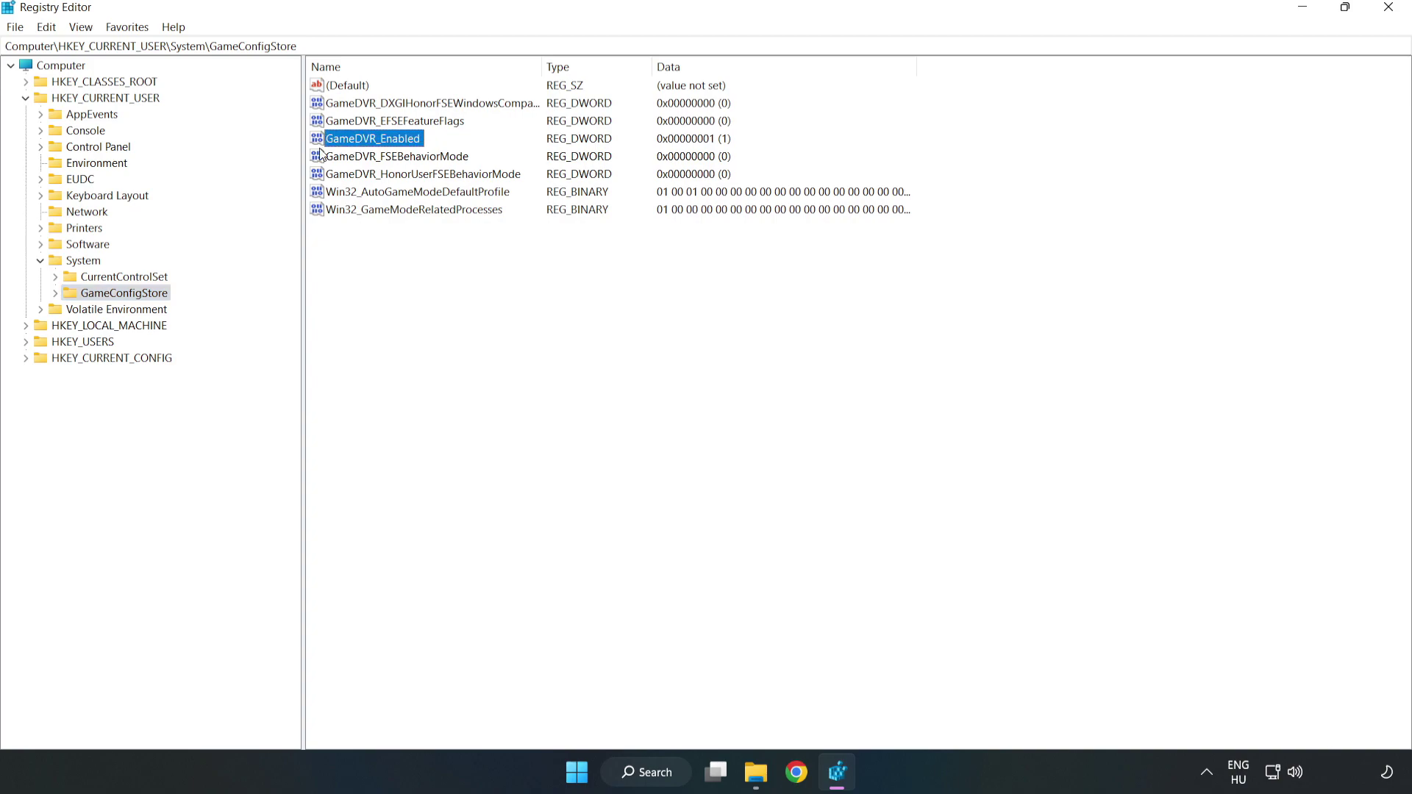
right_click(385, 145)
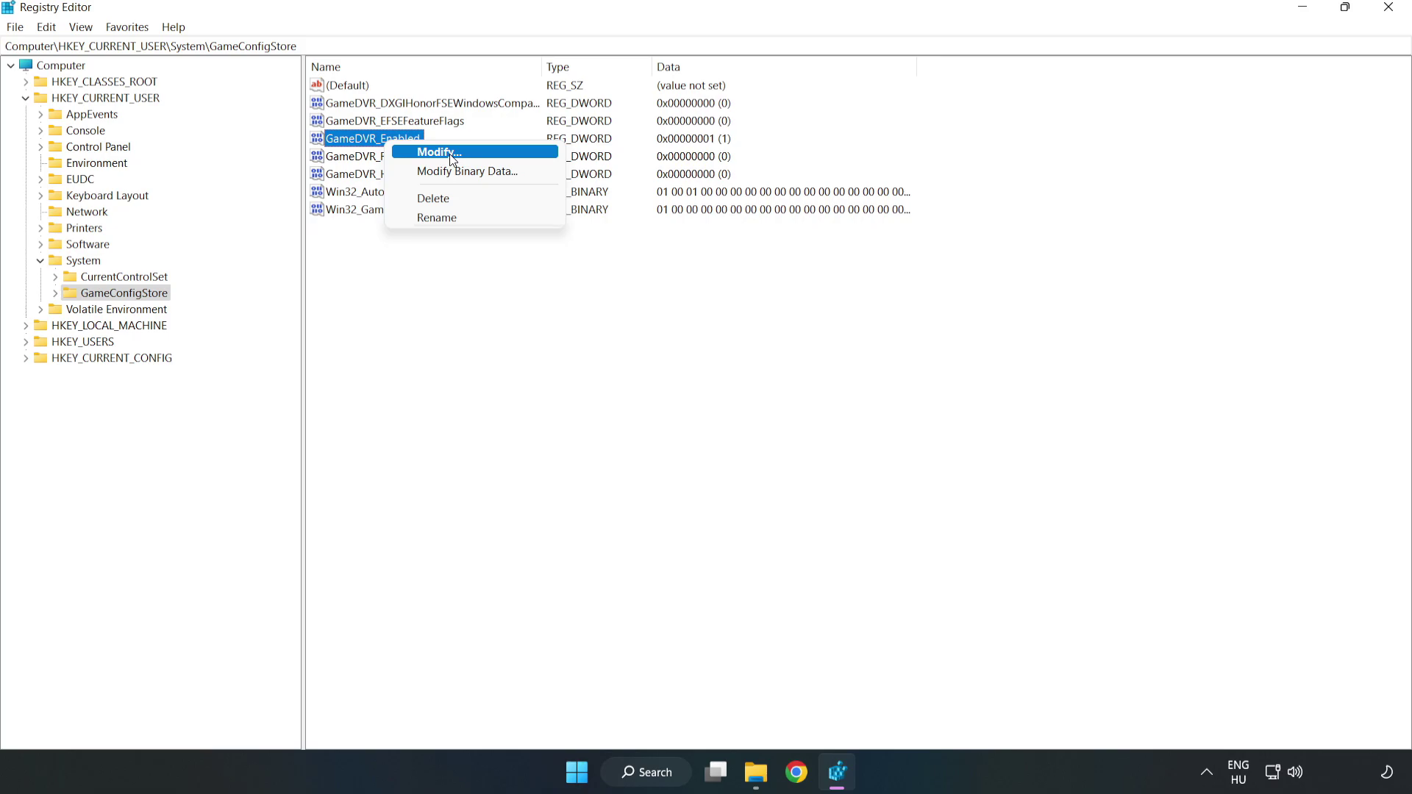
left_click(452, 155)
left_click_drag(287, 101, 793, 302)
left_click(592, 380)
left_click_drag(592, 380, 513, 378)
type("0")
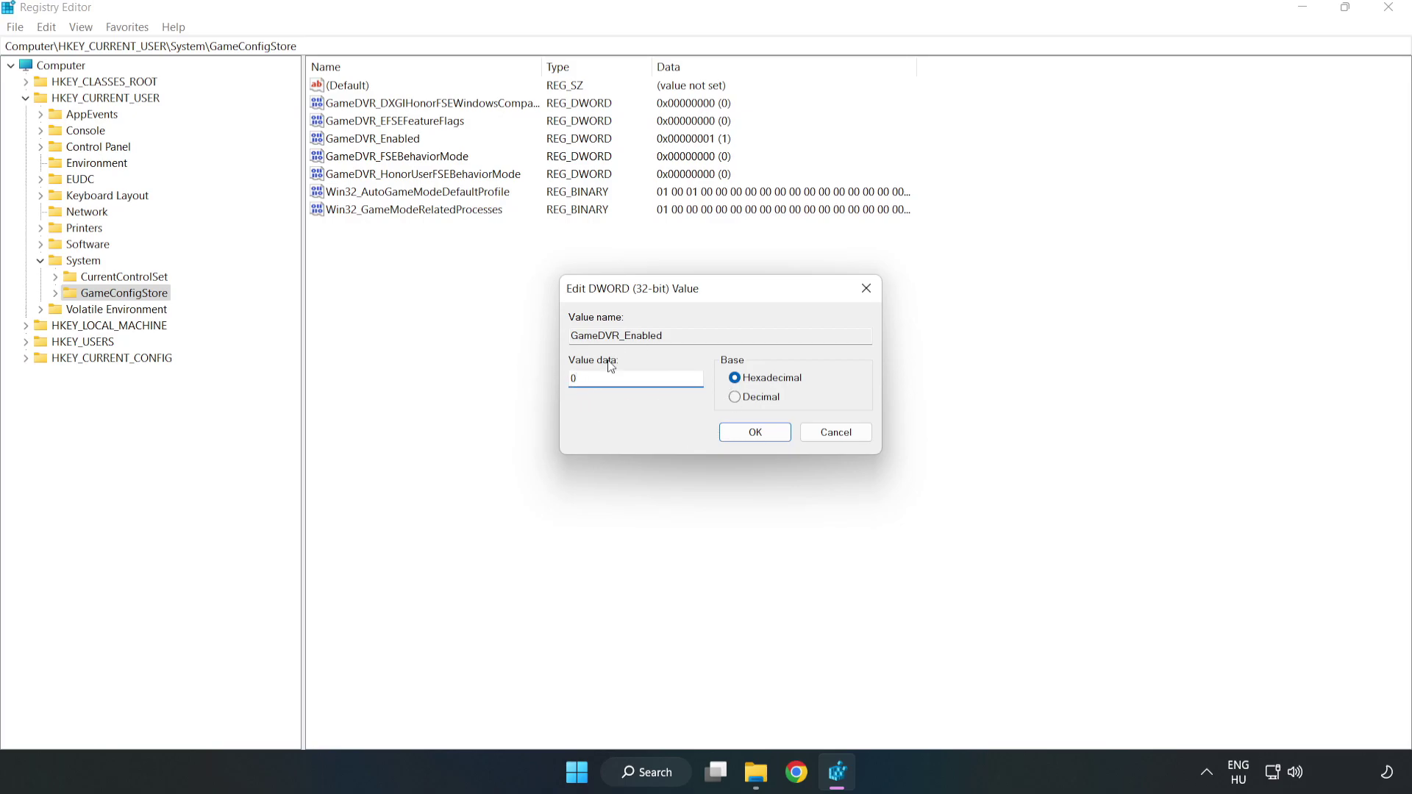
left_click(755, 433)
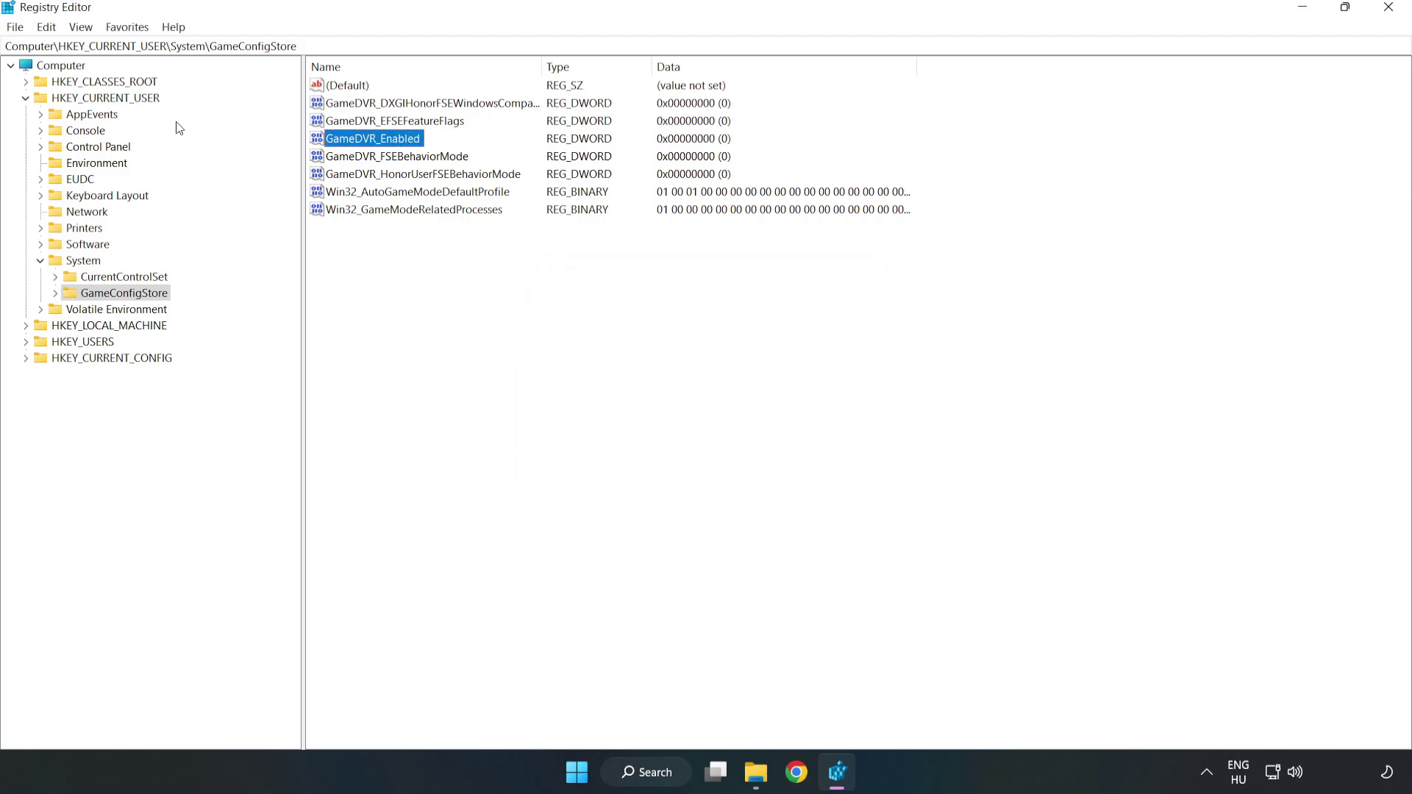
Step: Collapse HKEY_CURRENT_USER and expand HKEY_LOCAL_MACHINE\SOFTWARE\Microsoft\PolicyManager\default\ApplicationManagement
left_click(27, 100)
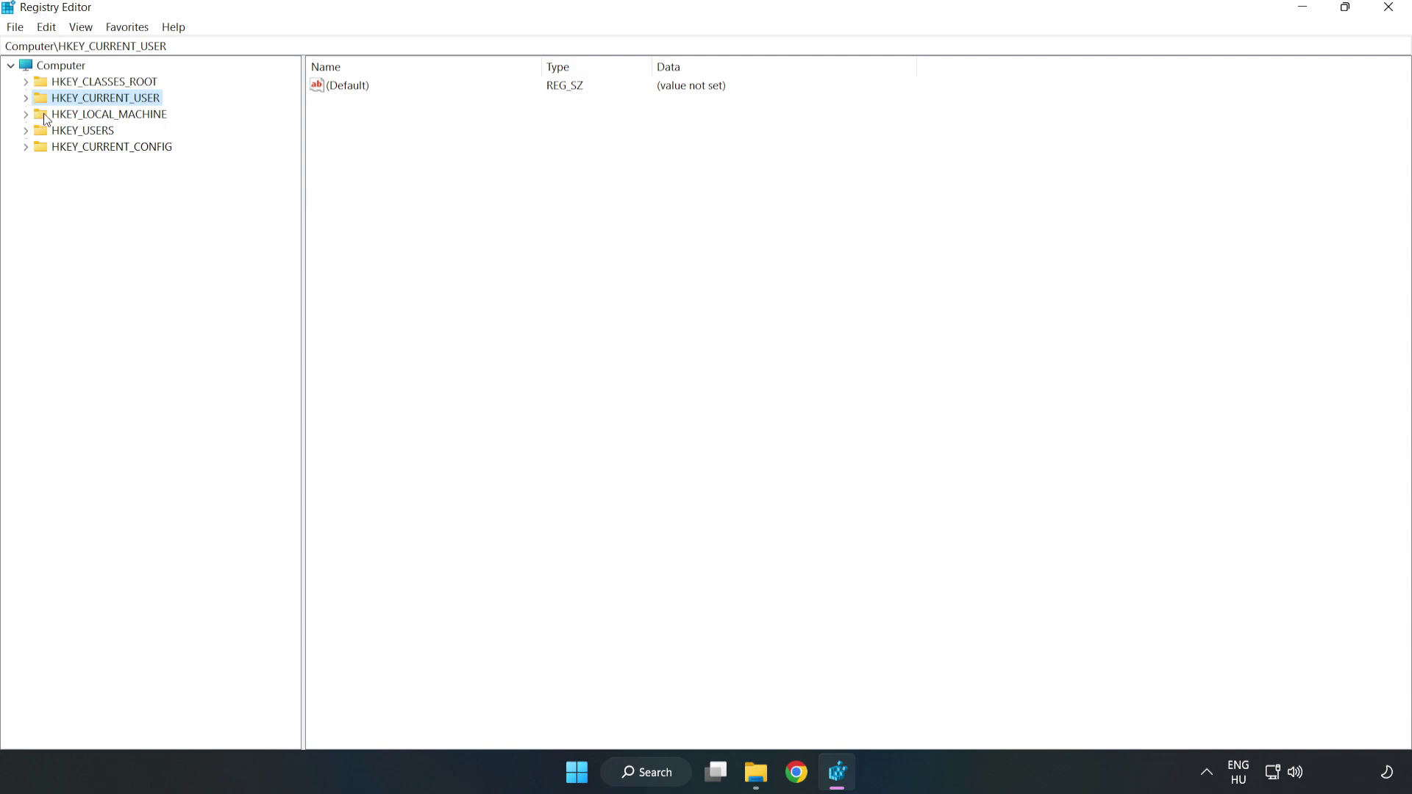
double_click(35, 116)
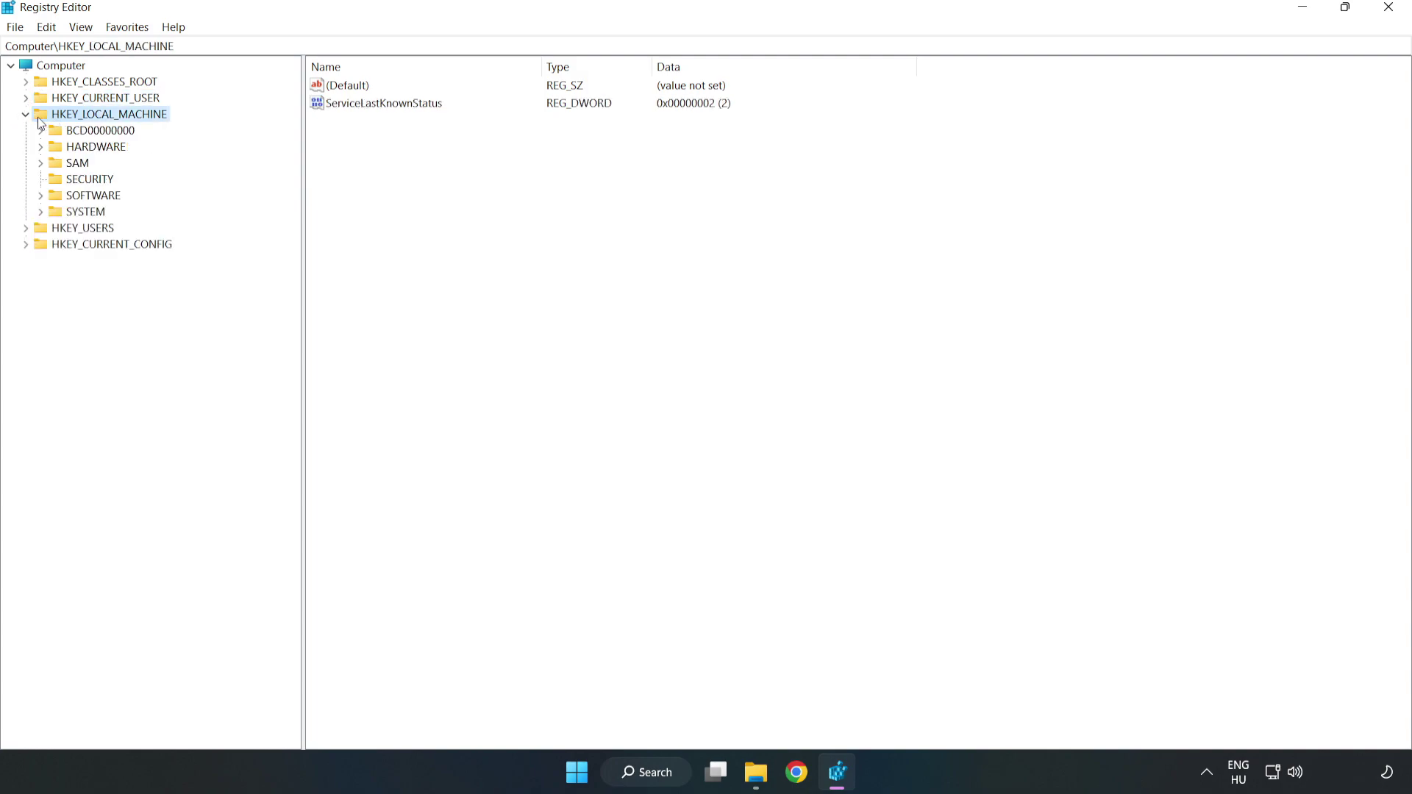
left_click(41, 196)
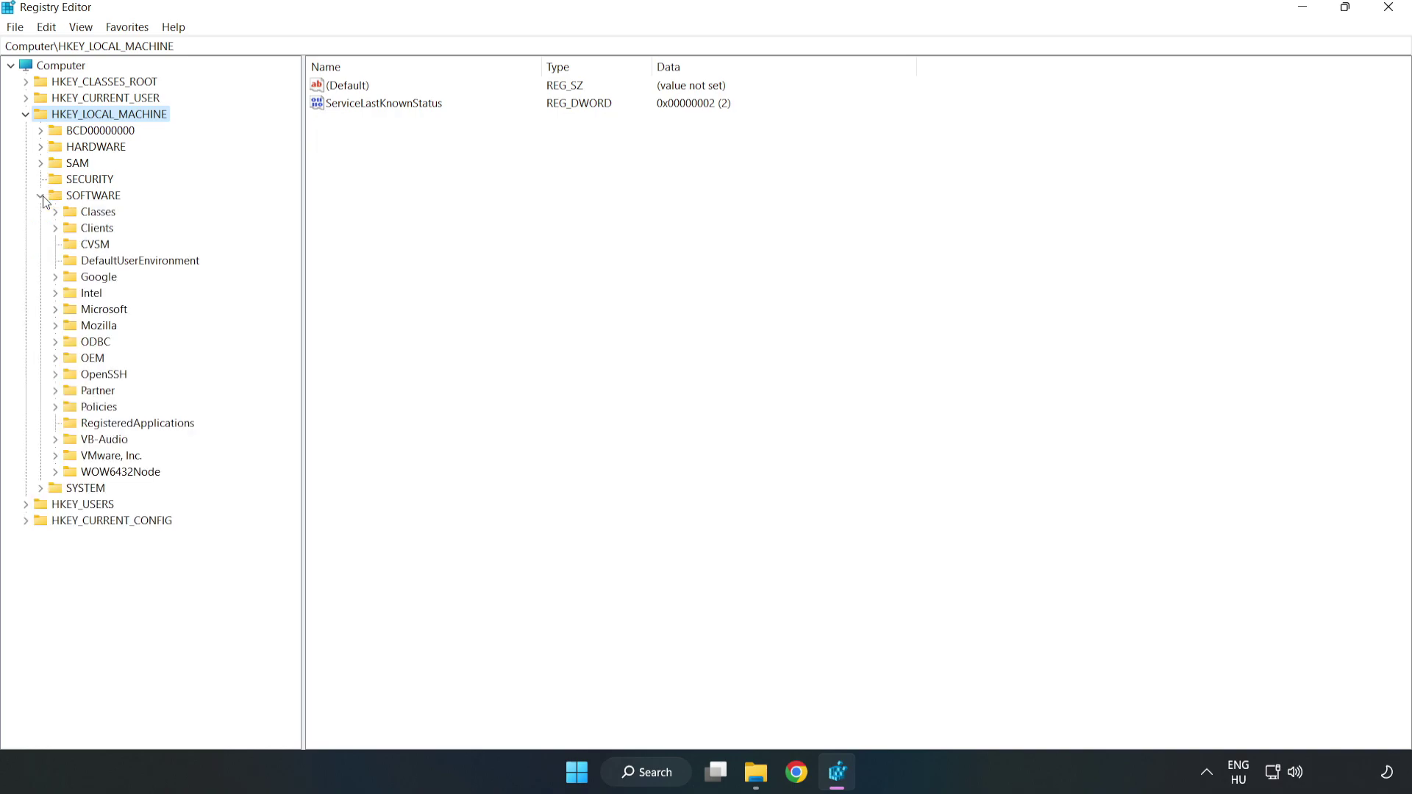
left_click(56, 309)
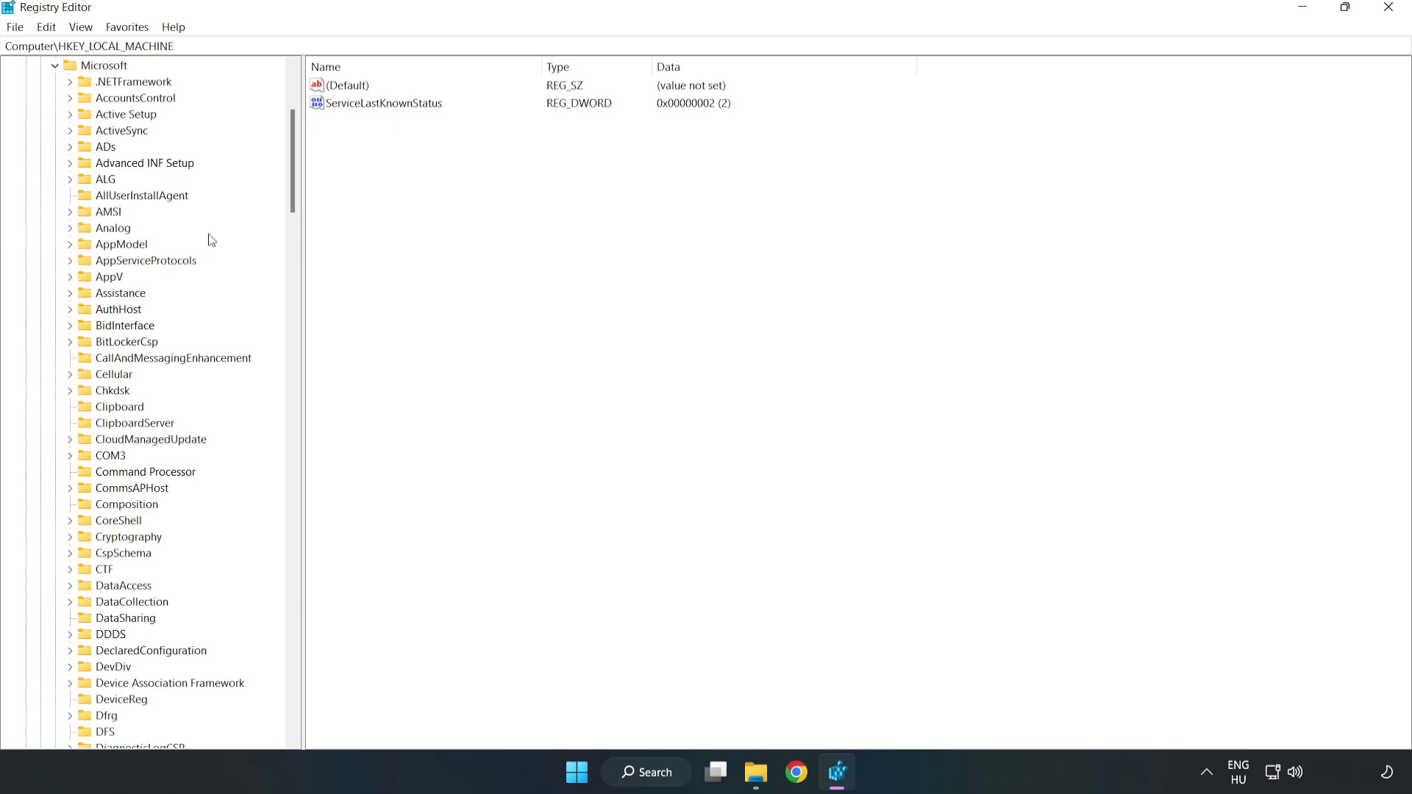
left_click_drag(290, 188, 322, 523)
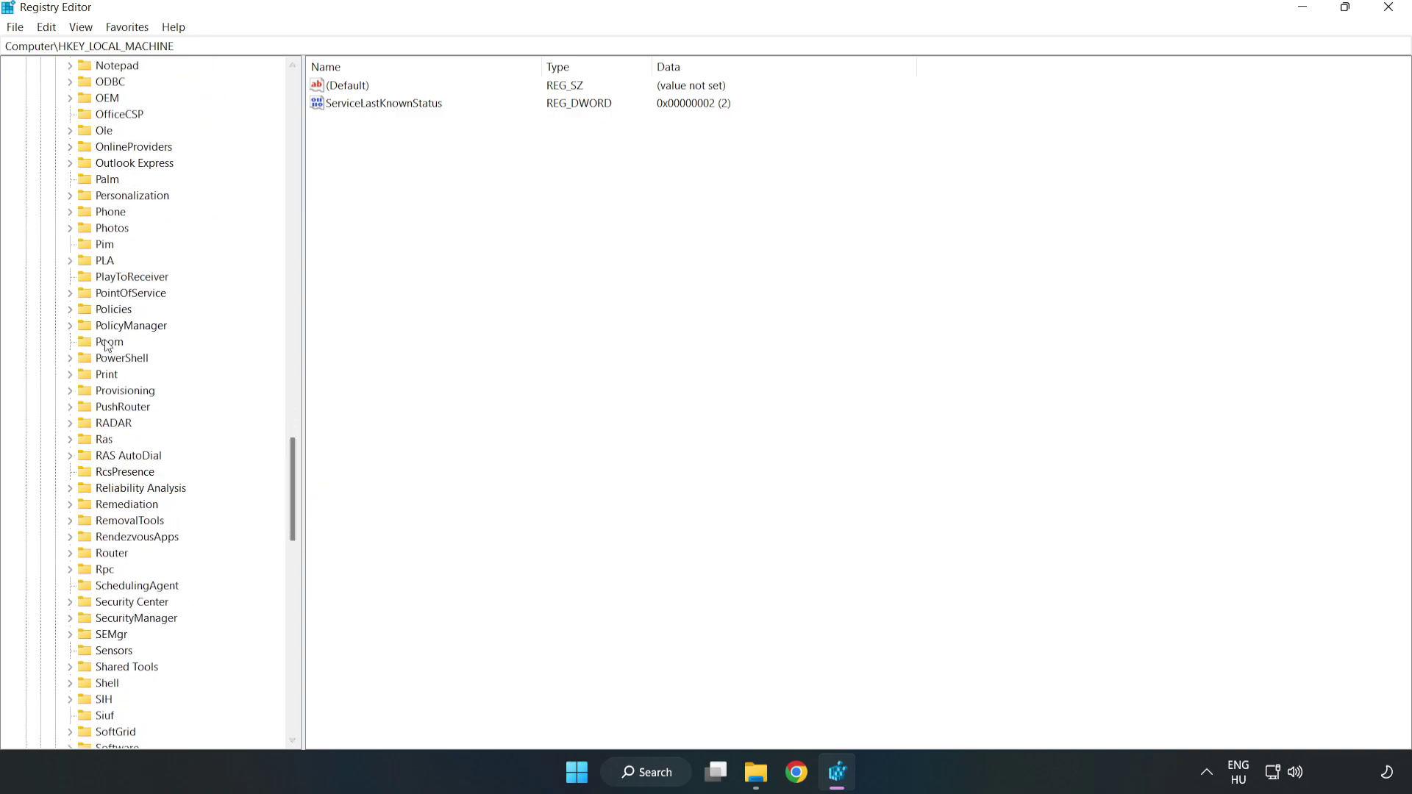
left_click(70, 326)
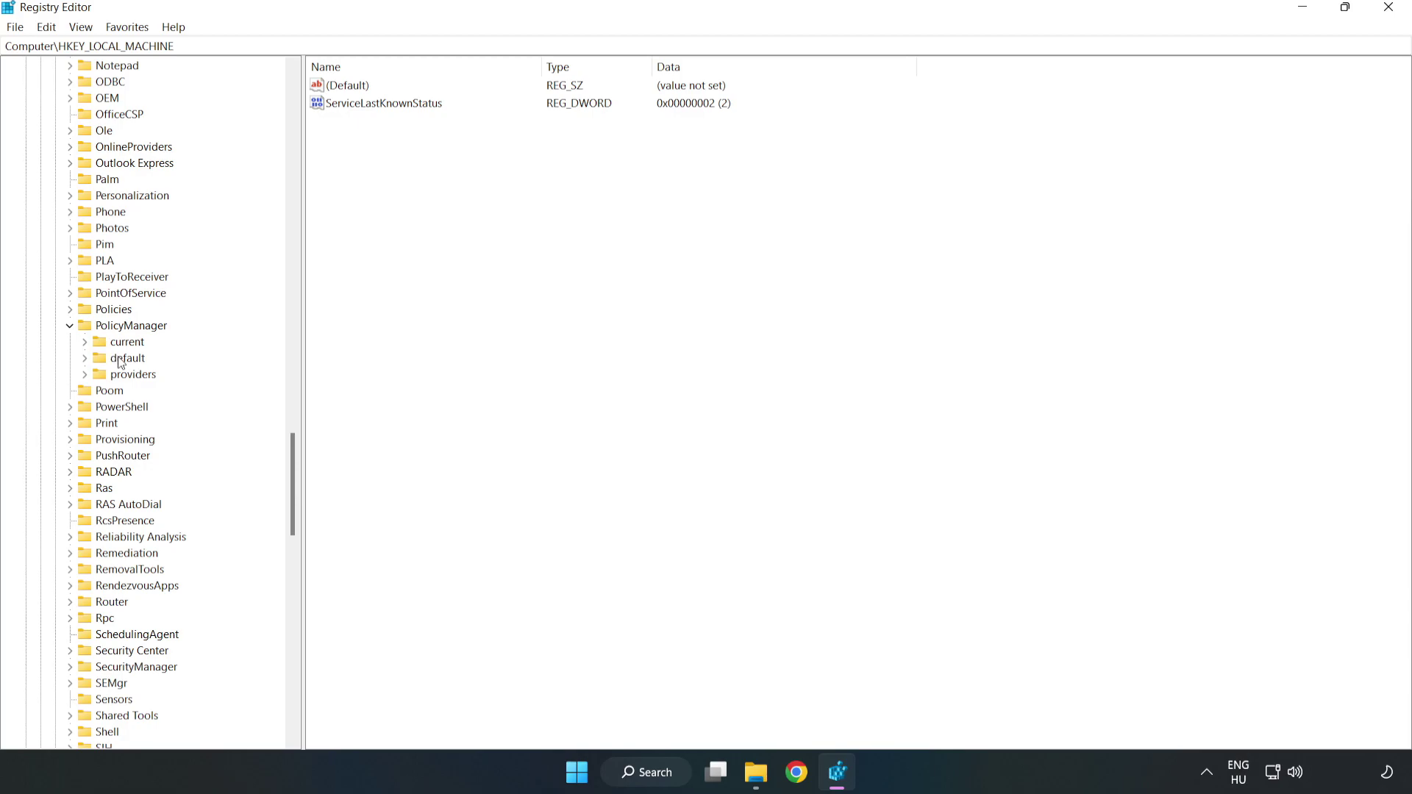
left_click(86, 359)
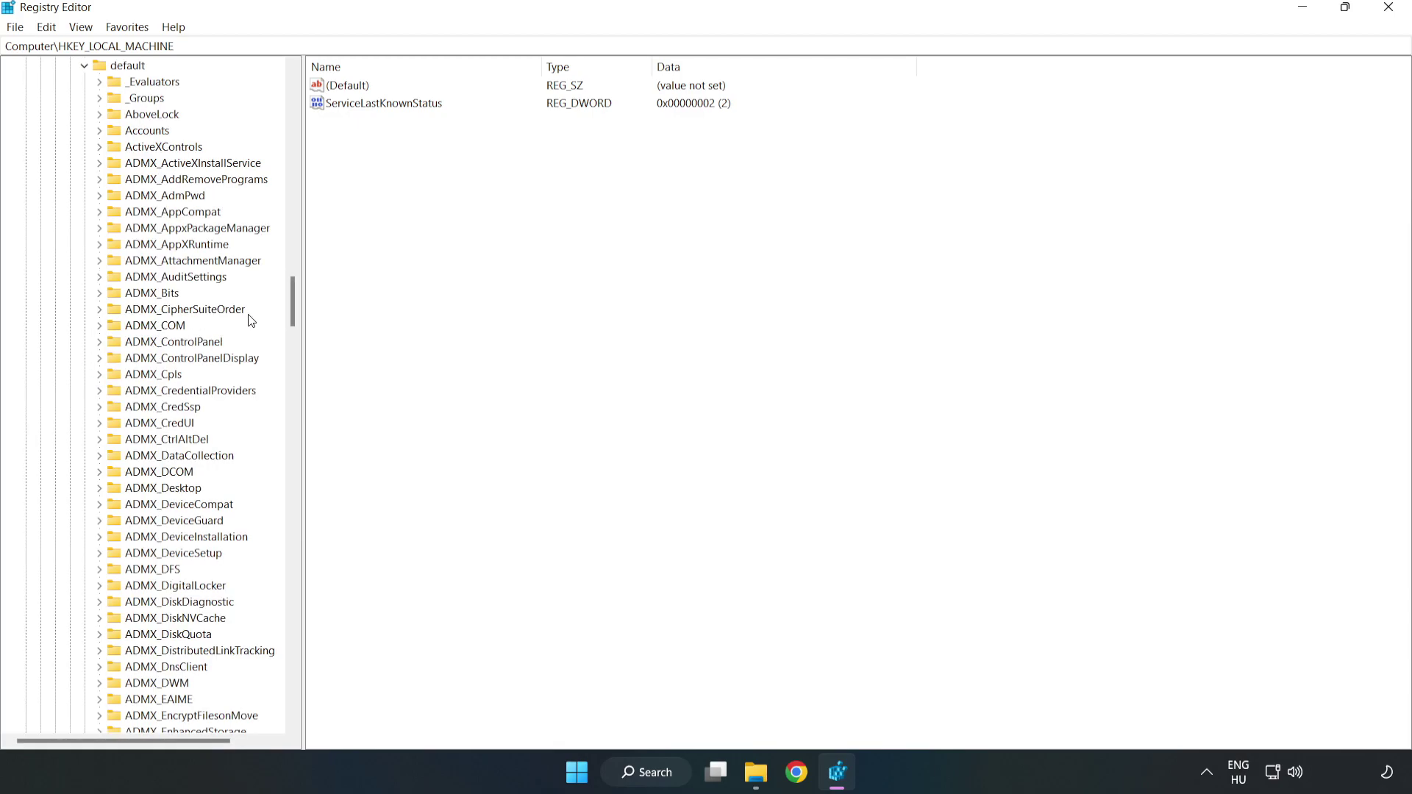
left_click_drag(292, 301, 287, 472)
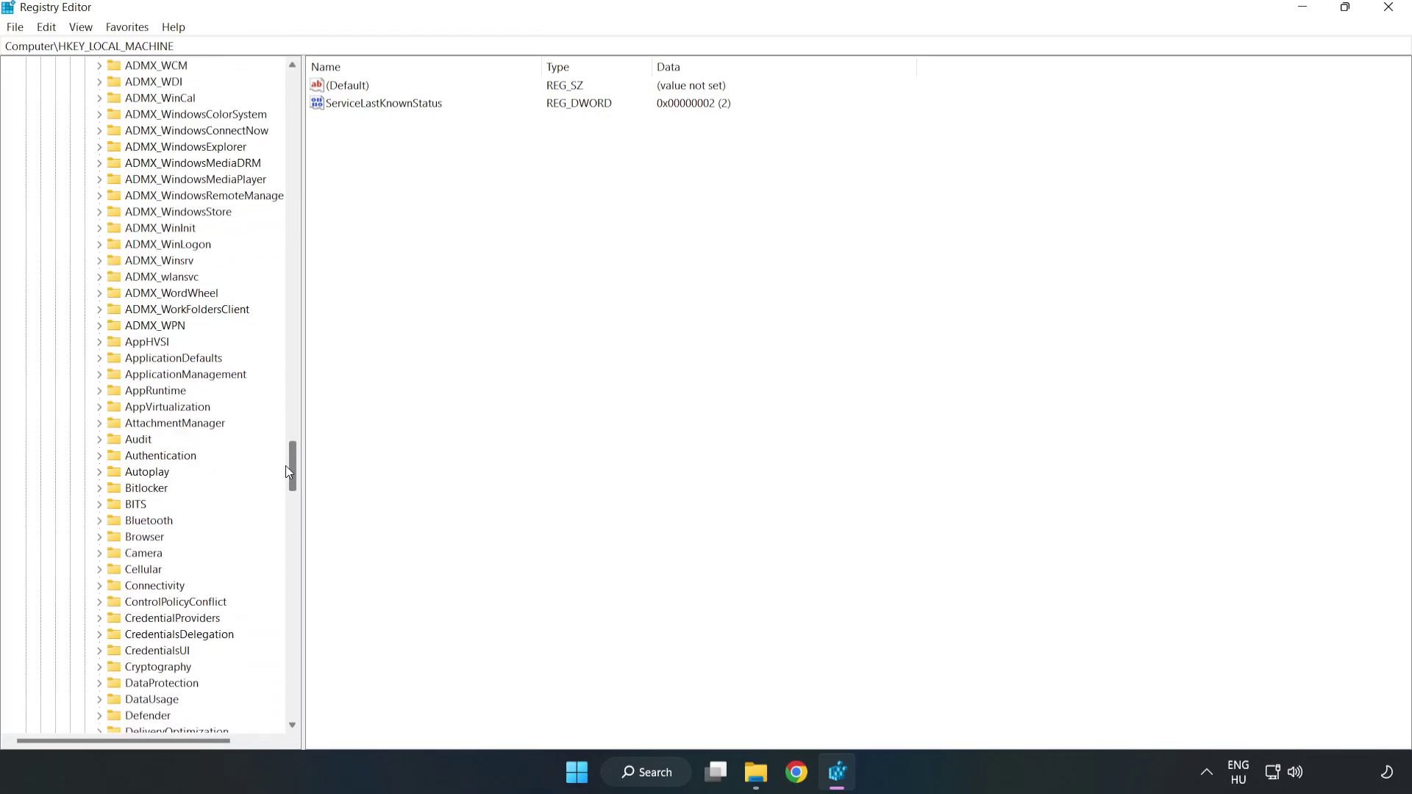
left_click(101, 375)
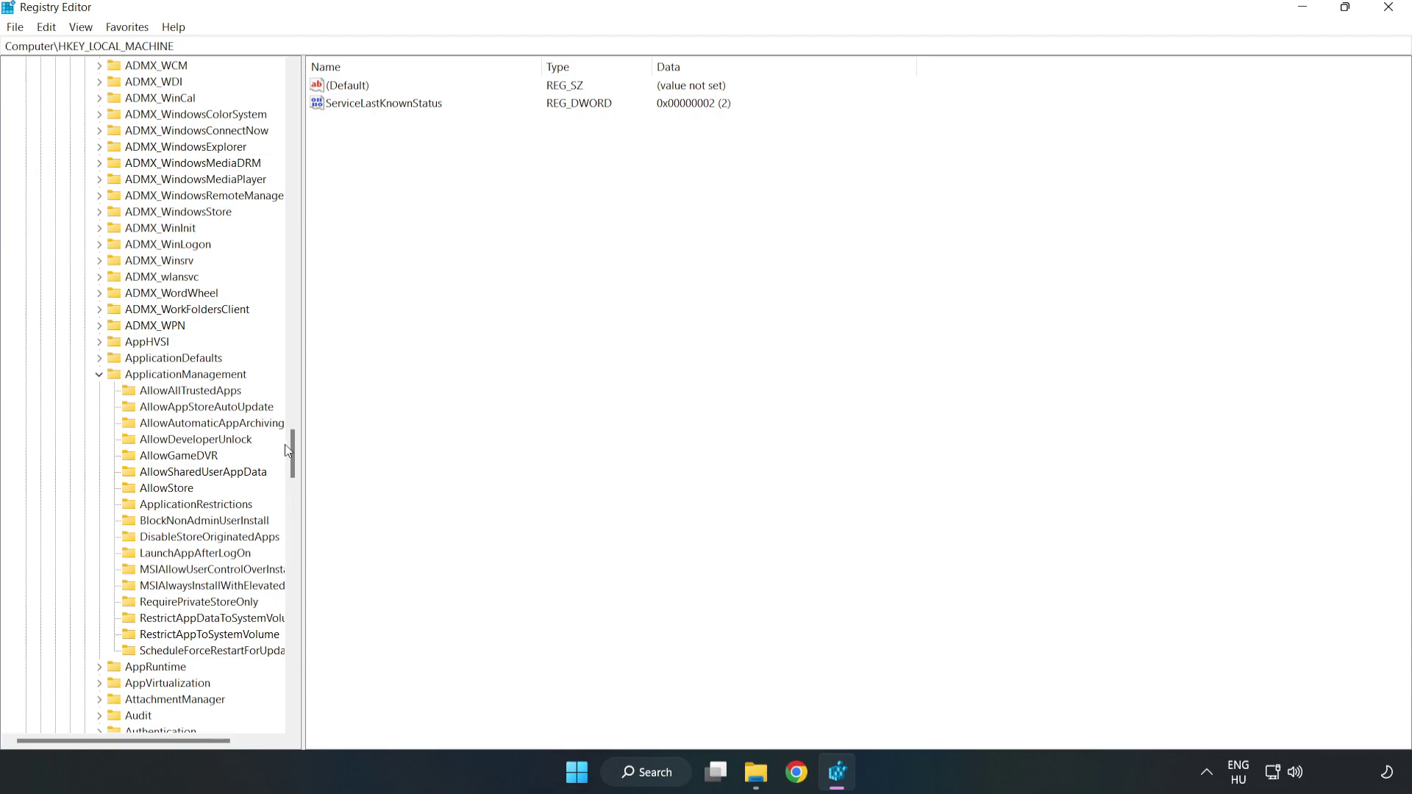
Step: In the AllowGameDVR key, modify the entry named value from 1 to 0
left_click(164, 457)
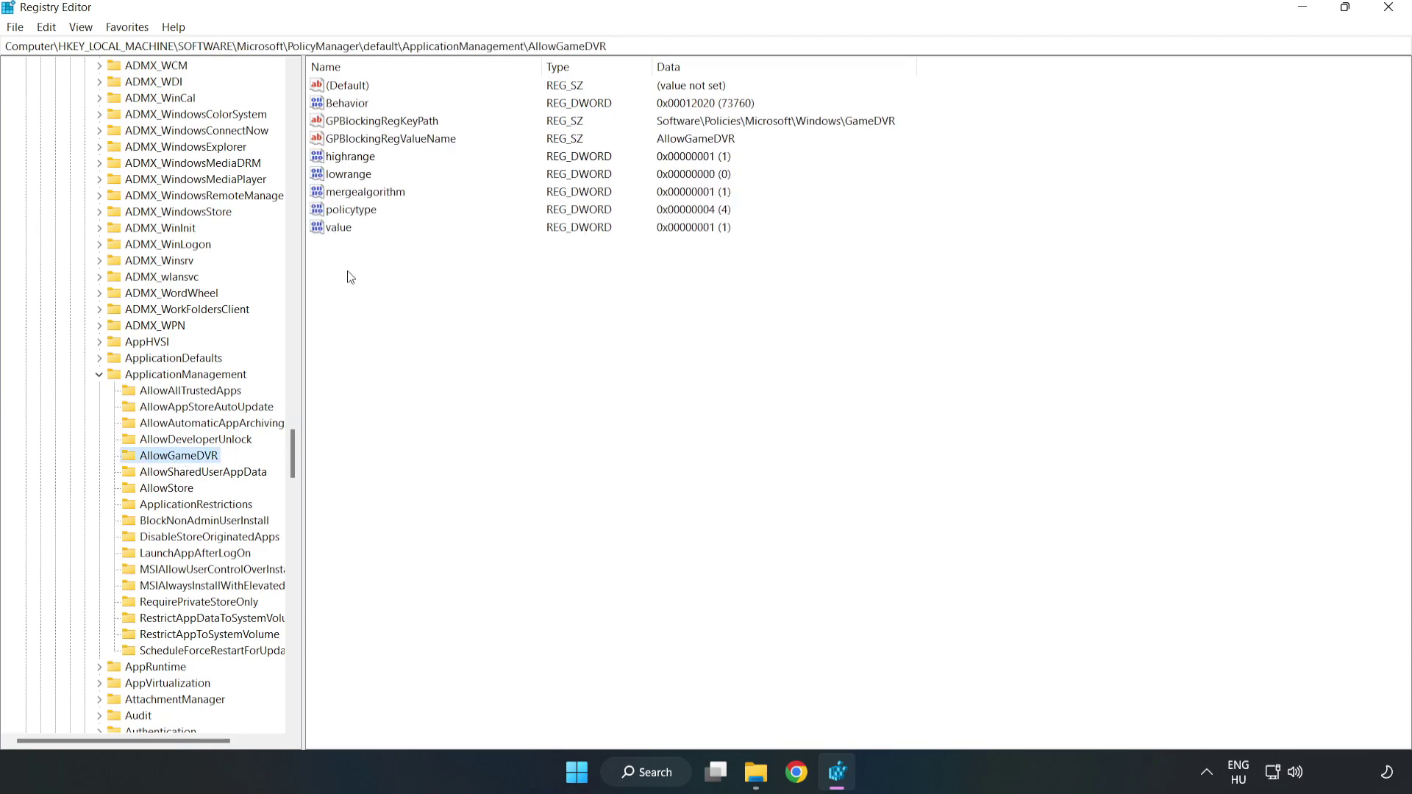
left_click(328, 229)
right_click(345, 234)
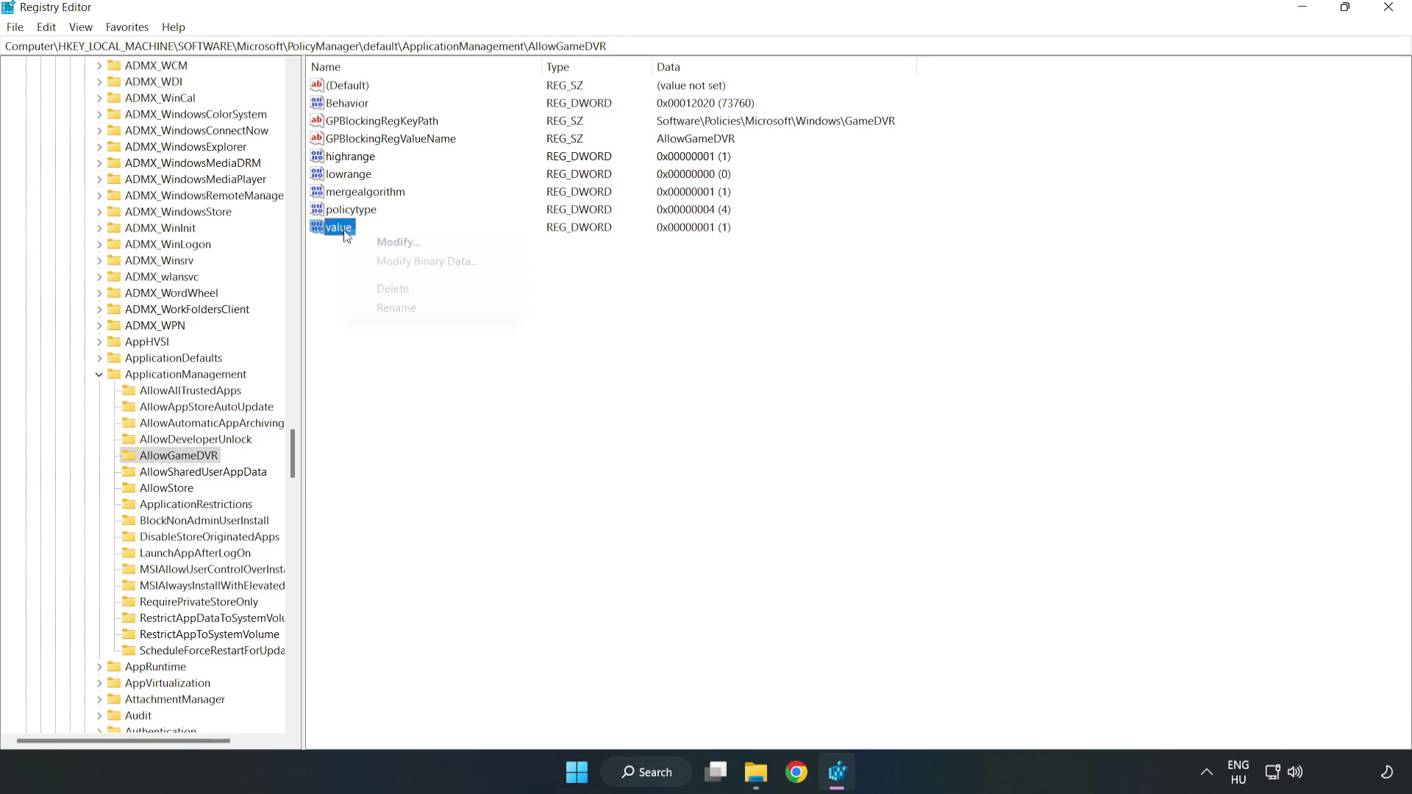
left_click(407, 243)
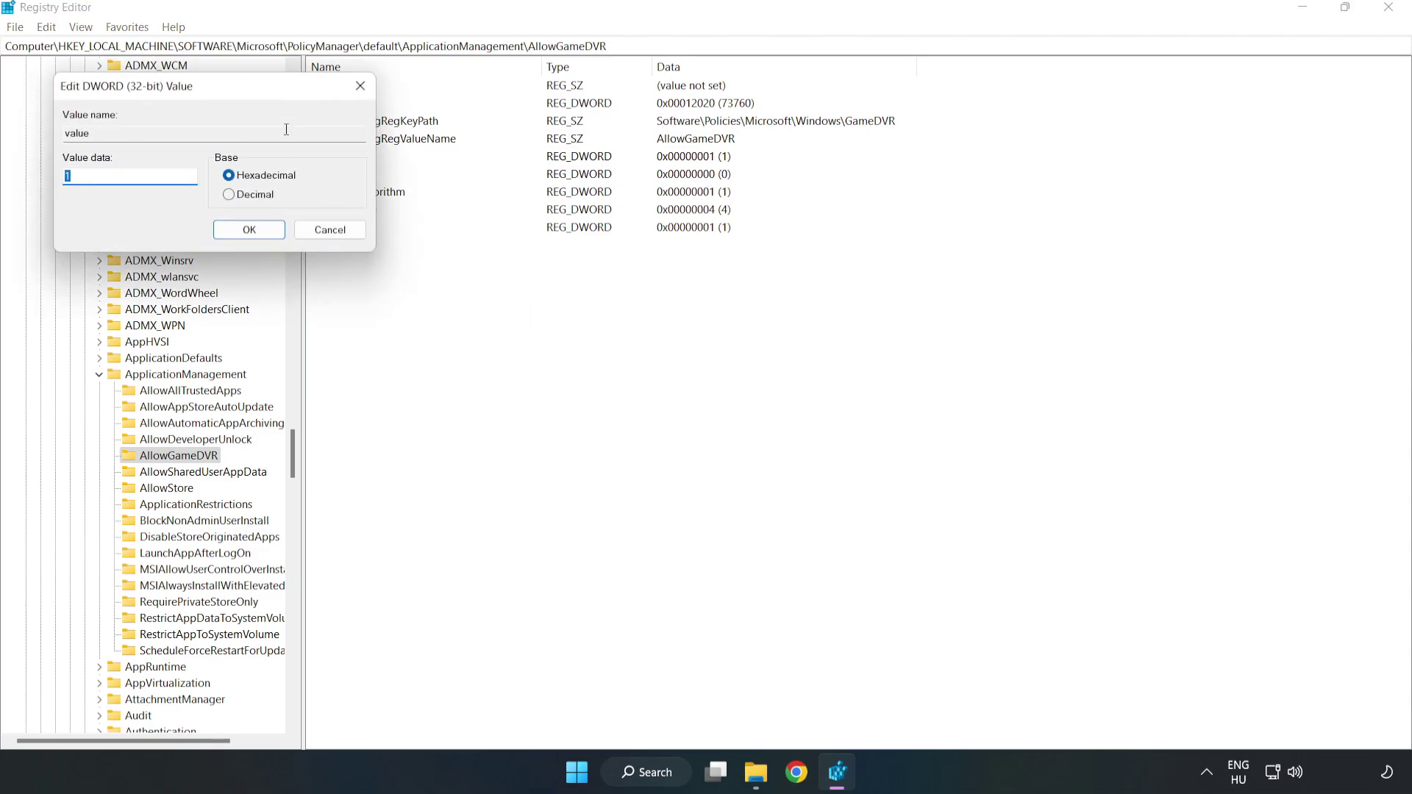
left_click_drag(262, 98, 719, 293)
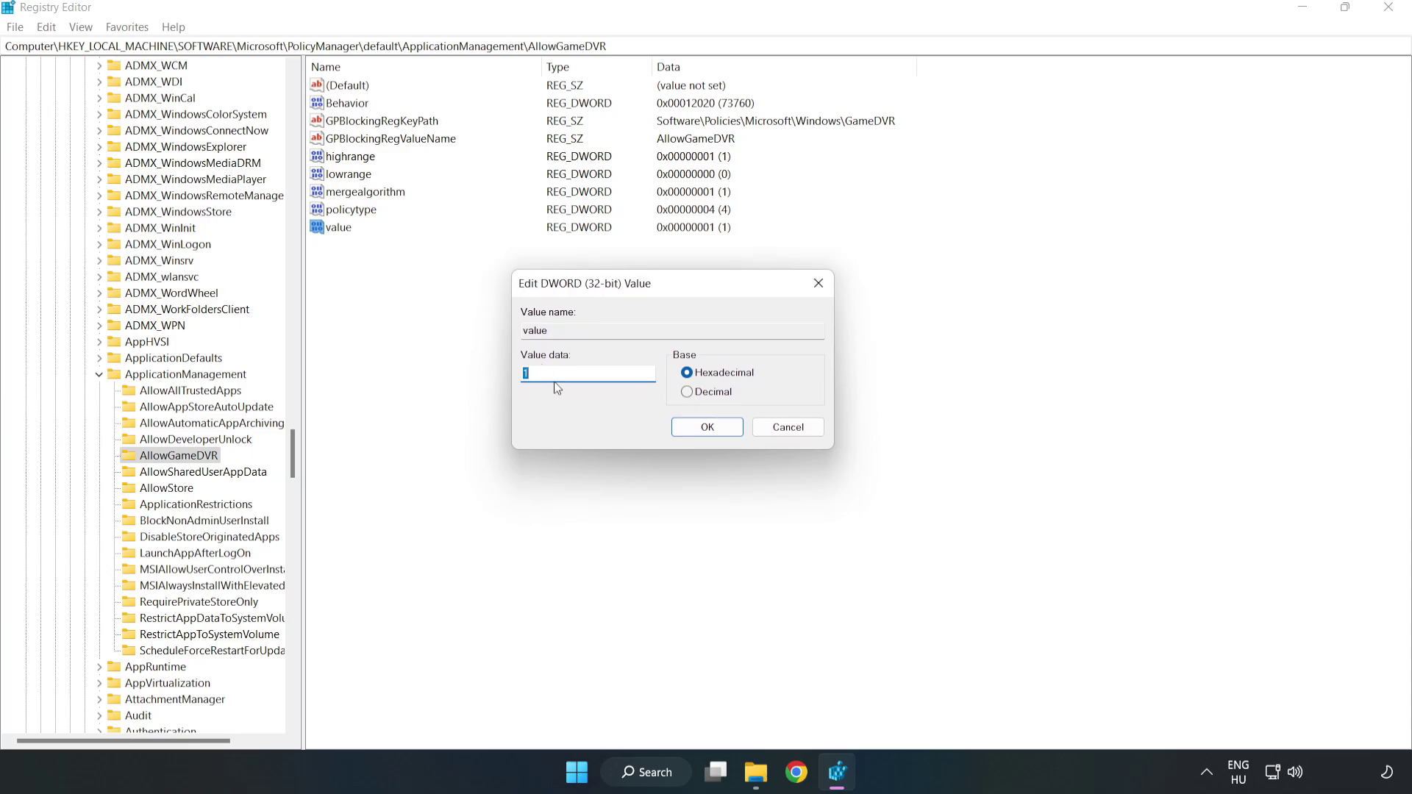
key("BackSpace")
type("0")
left_click(707, 427)
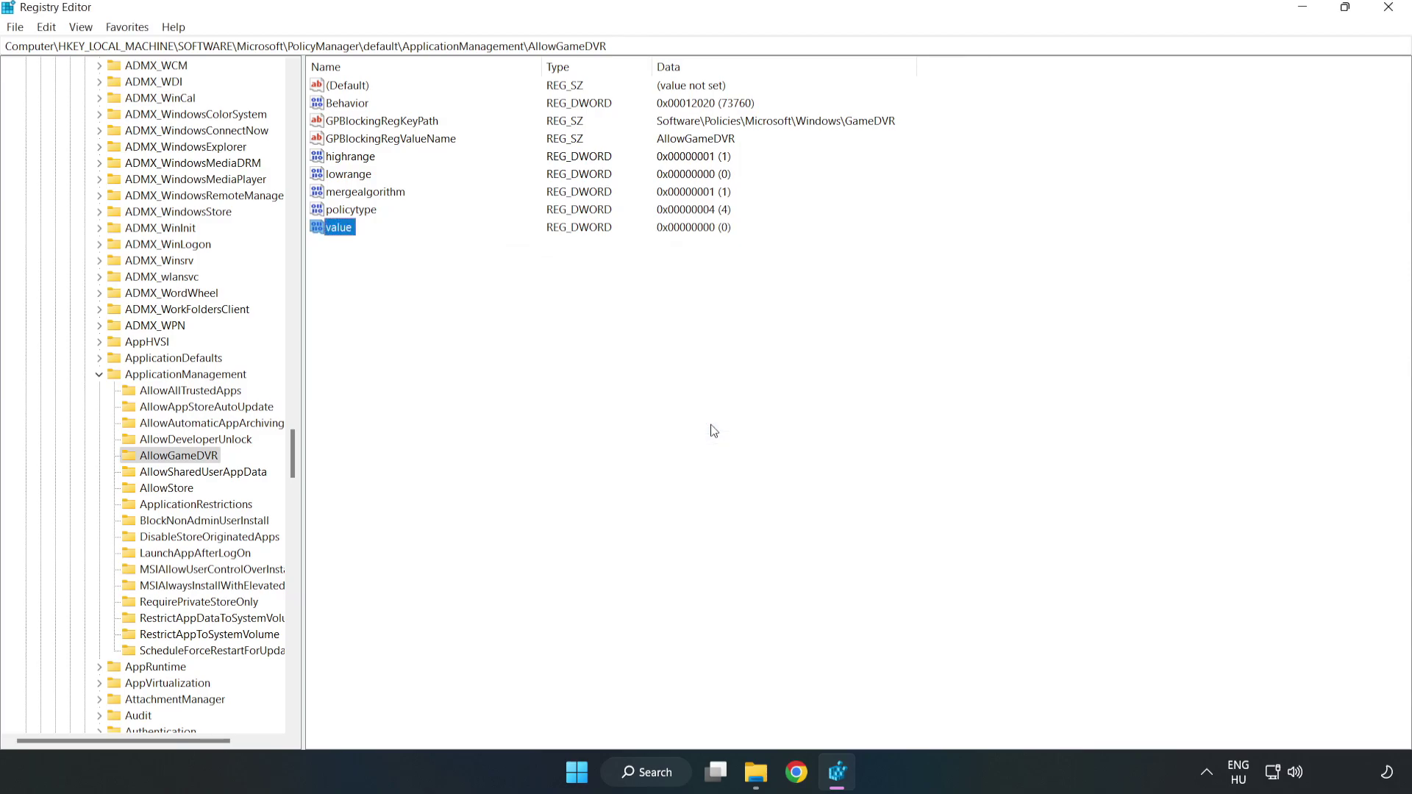
Step: Close Registry Editor, then download dxwebsetup.exe from the DirectX page in Chrome and run it
left_click(1388, 11)
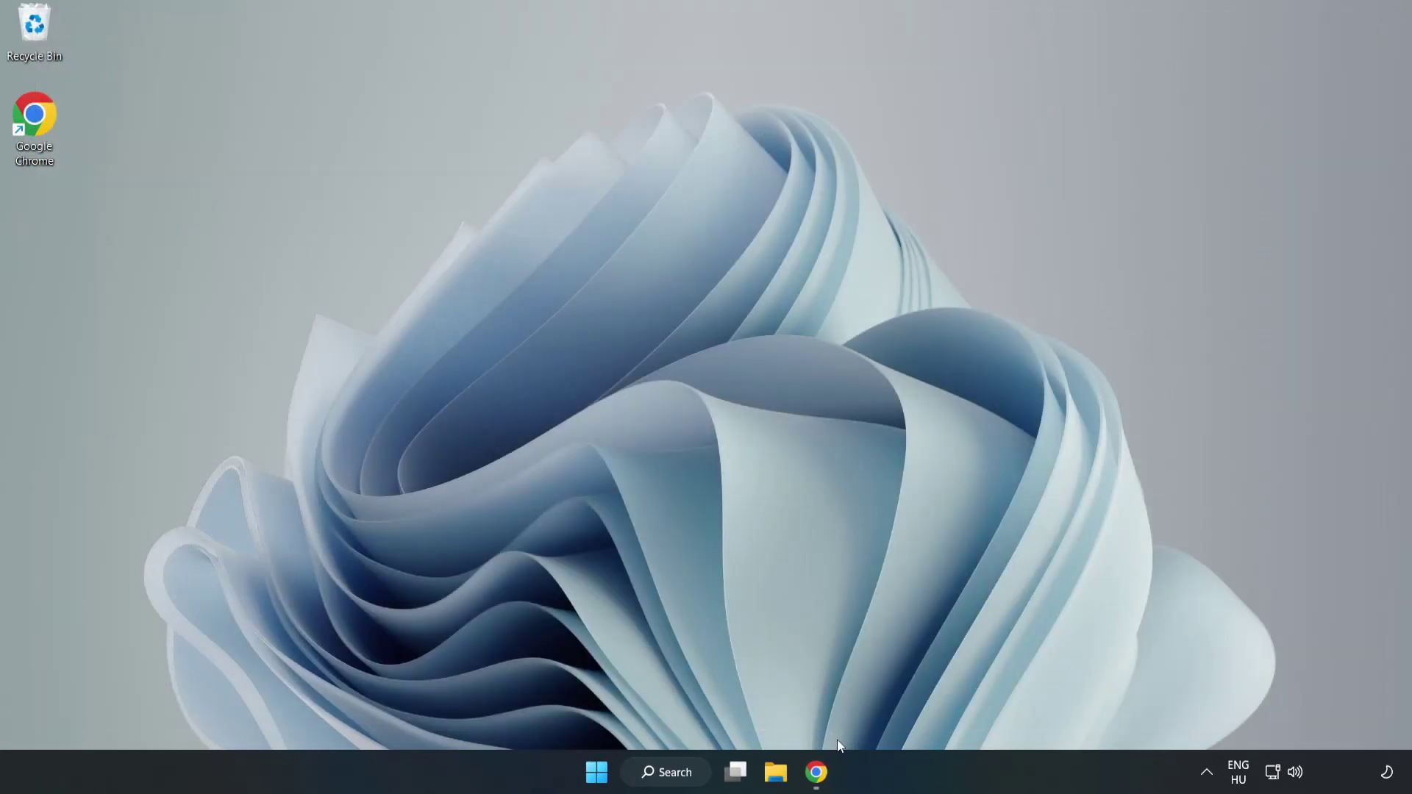
left_click(819, 784)
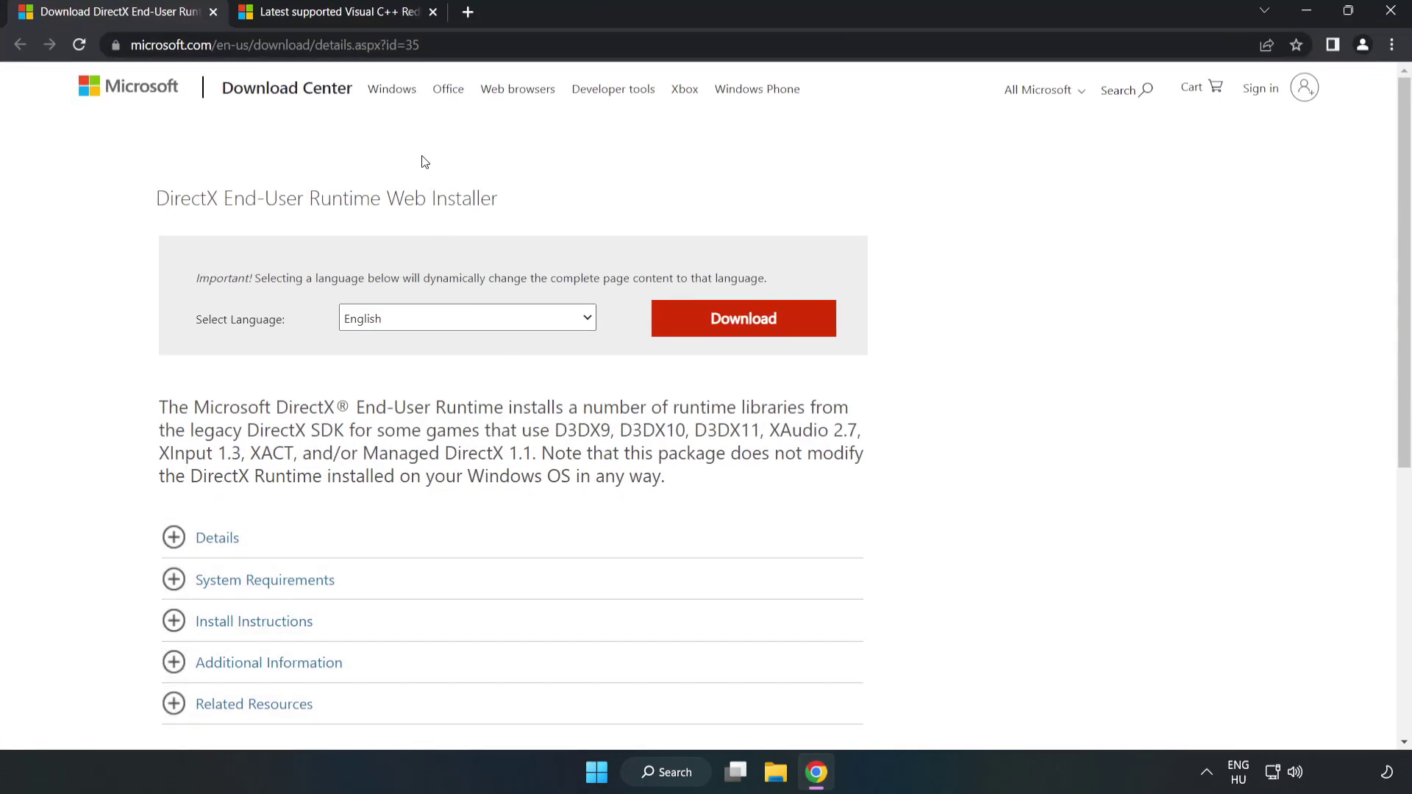
left_click_drag(354, 45, 465, 42)
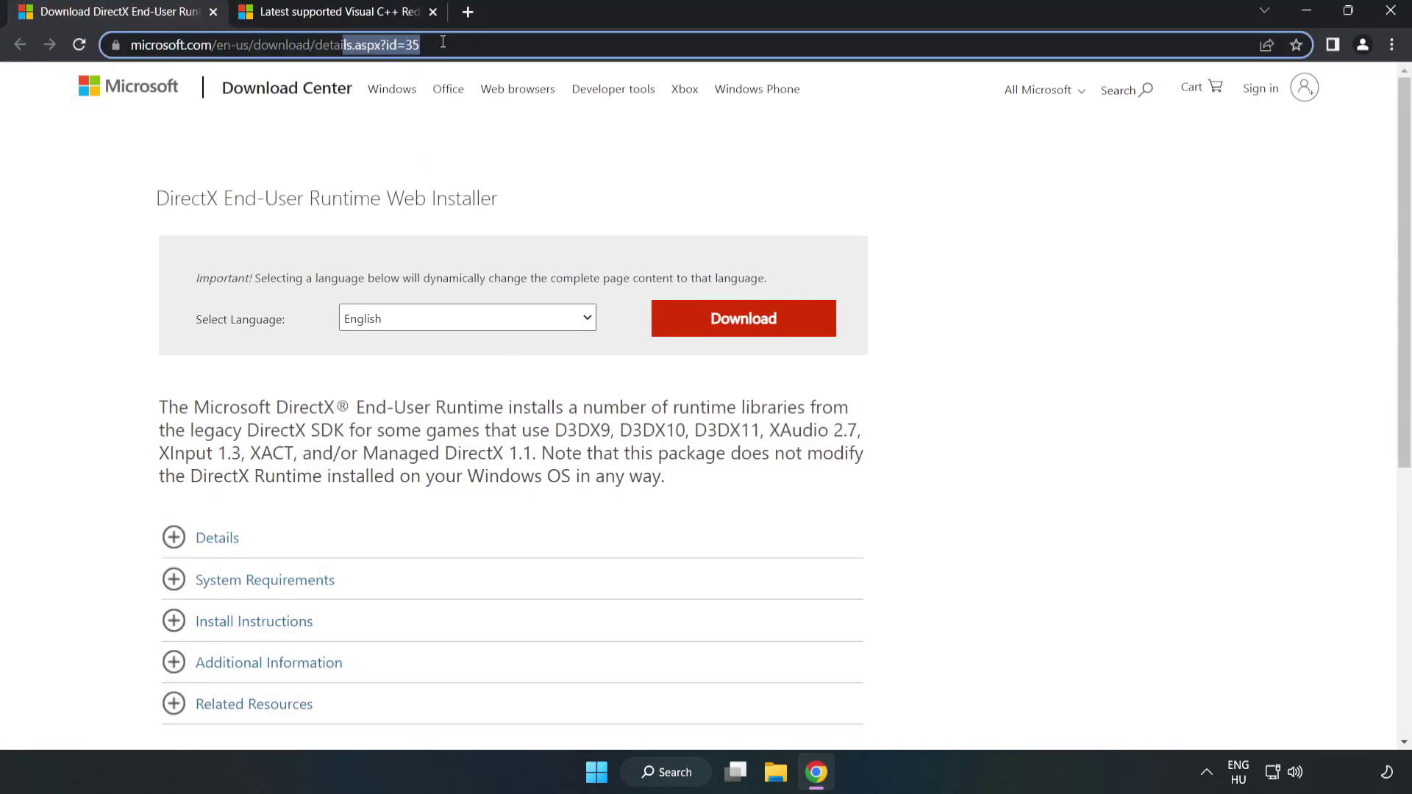
left_click(571, 167)
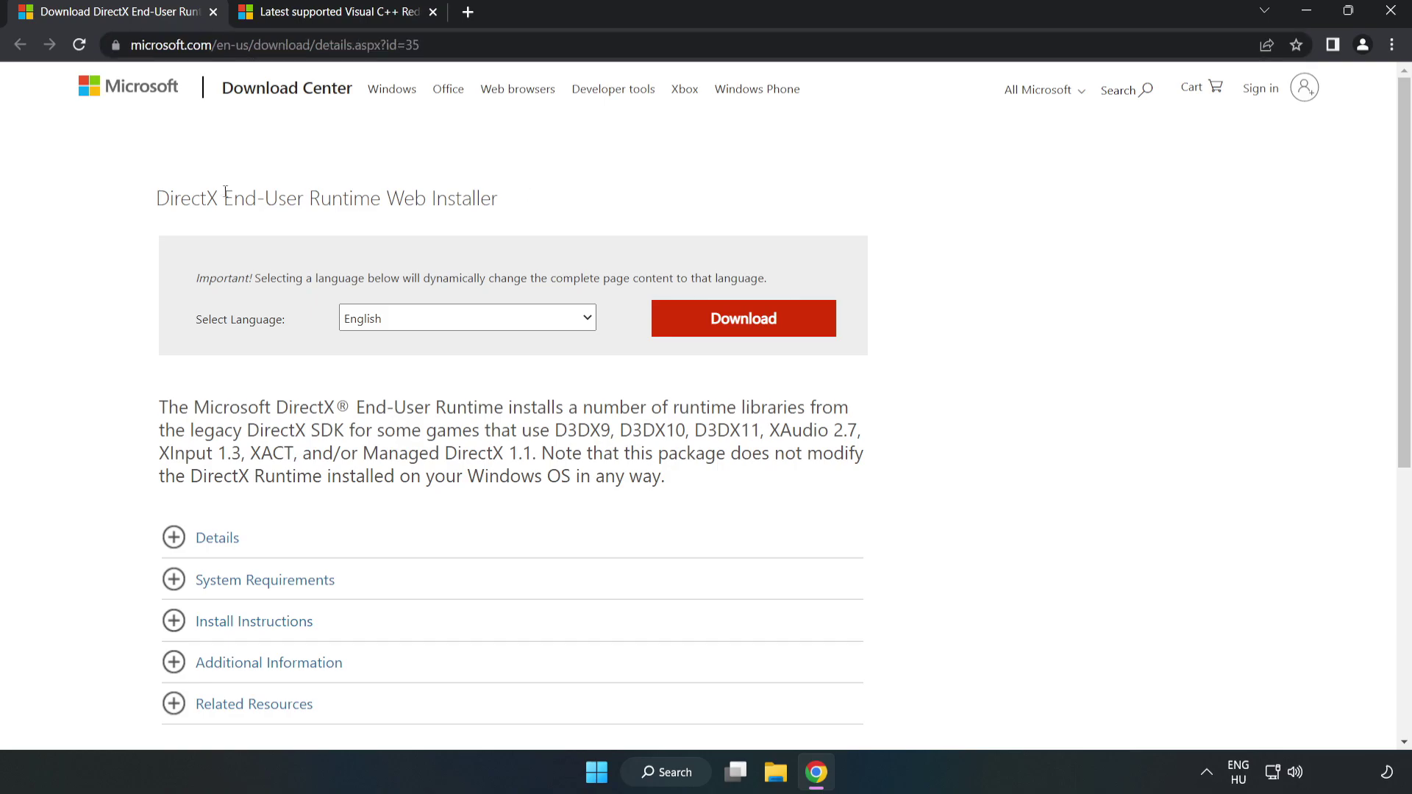
left_click(752, 335)
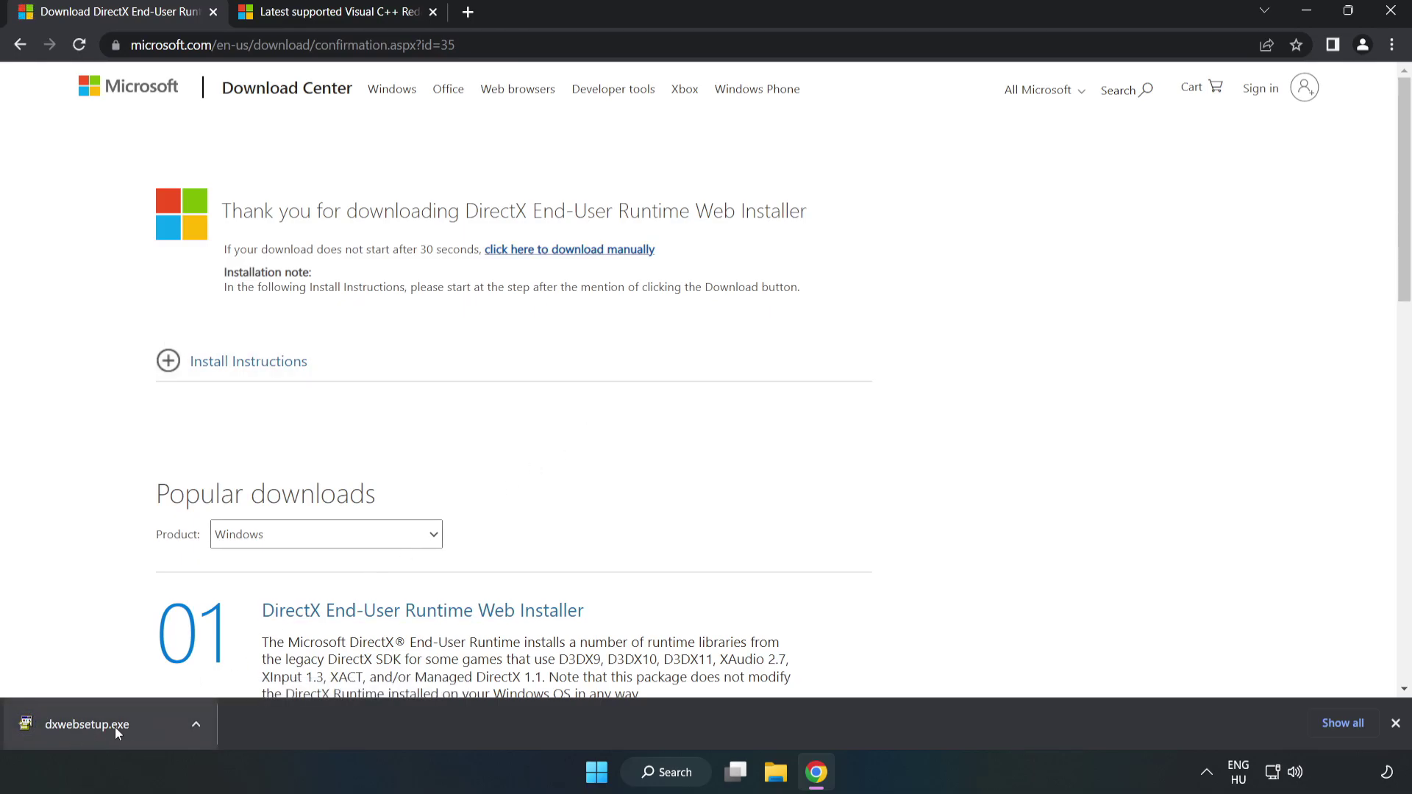
left_click(143, 728)
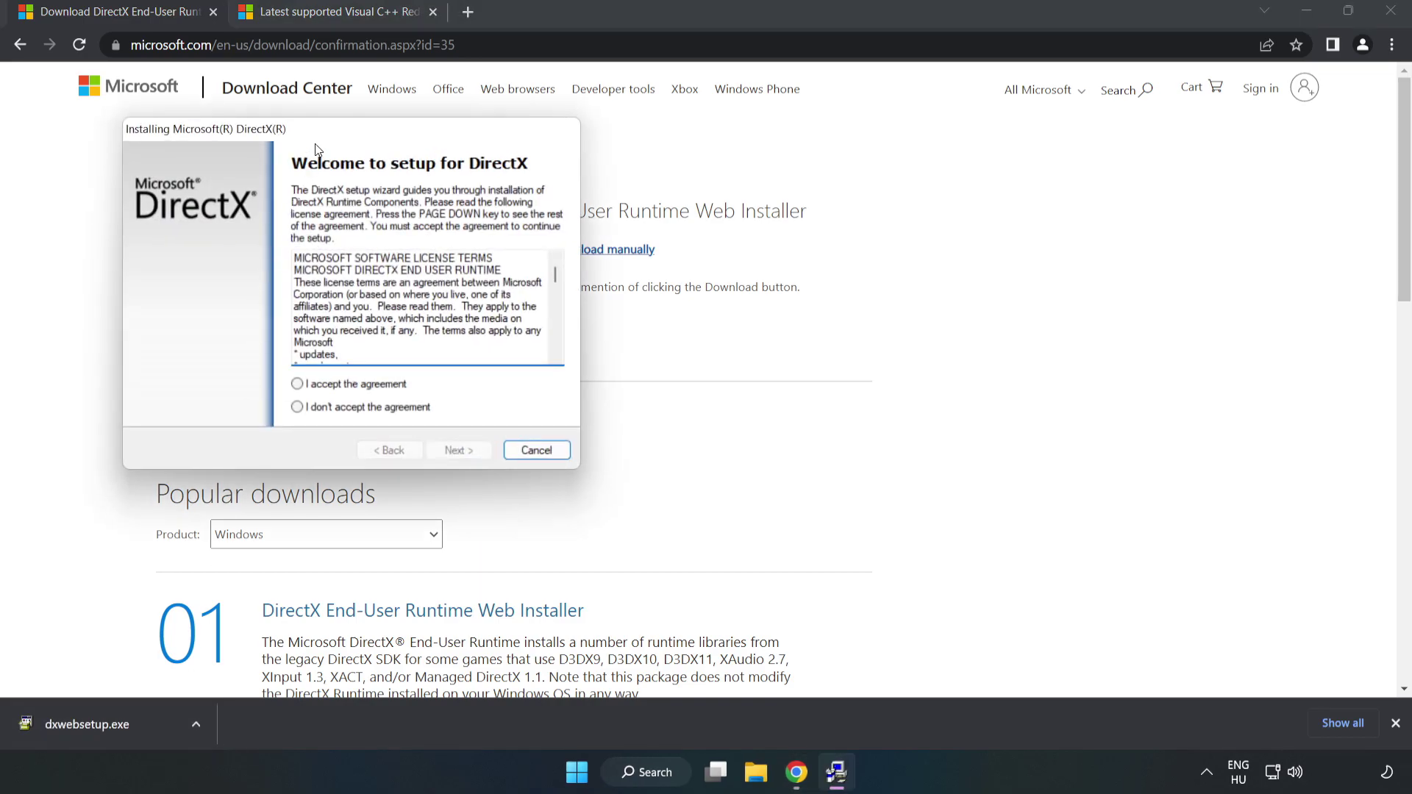
Step: Accept the DirectX licence, untick 'Install the Bing Bar', and run setup through to Finish
left_click_drag(322, 133, 675, 200)
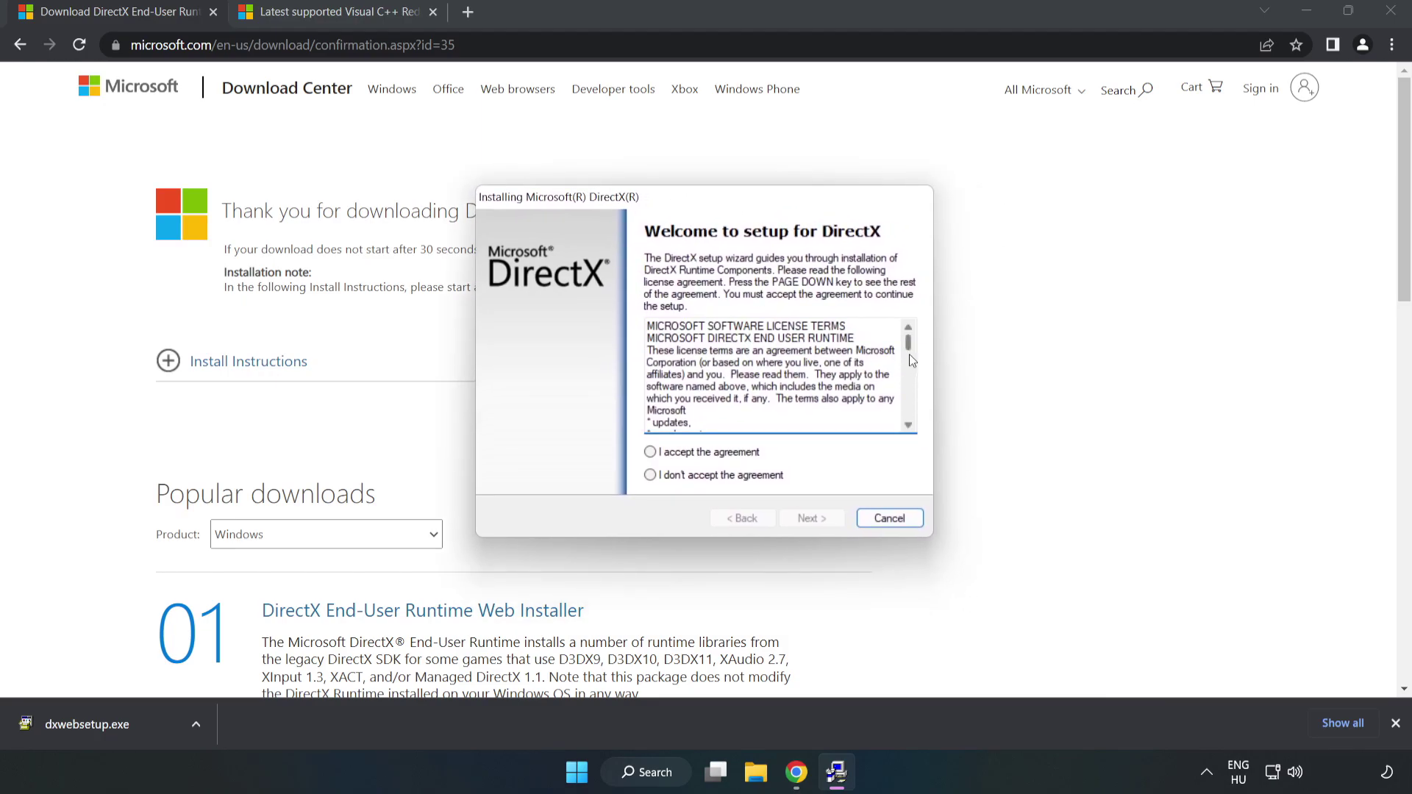
left_click_drag(909, 345, 900, 449)
left_click(644, 452)
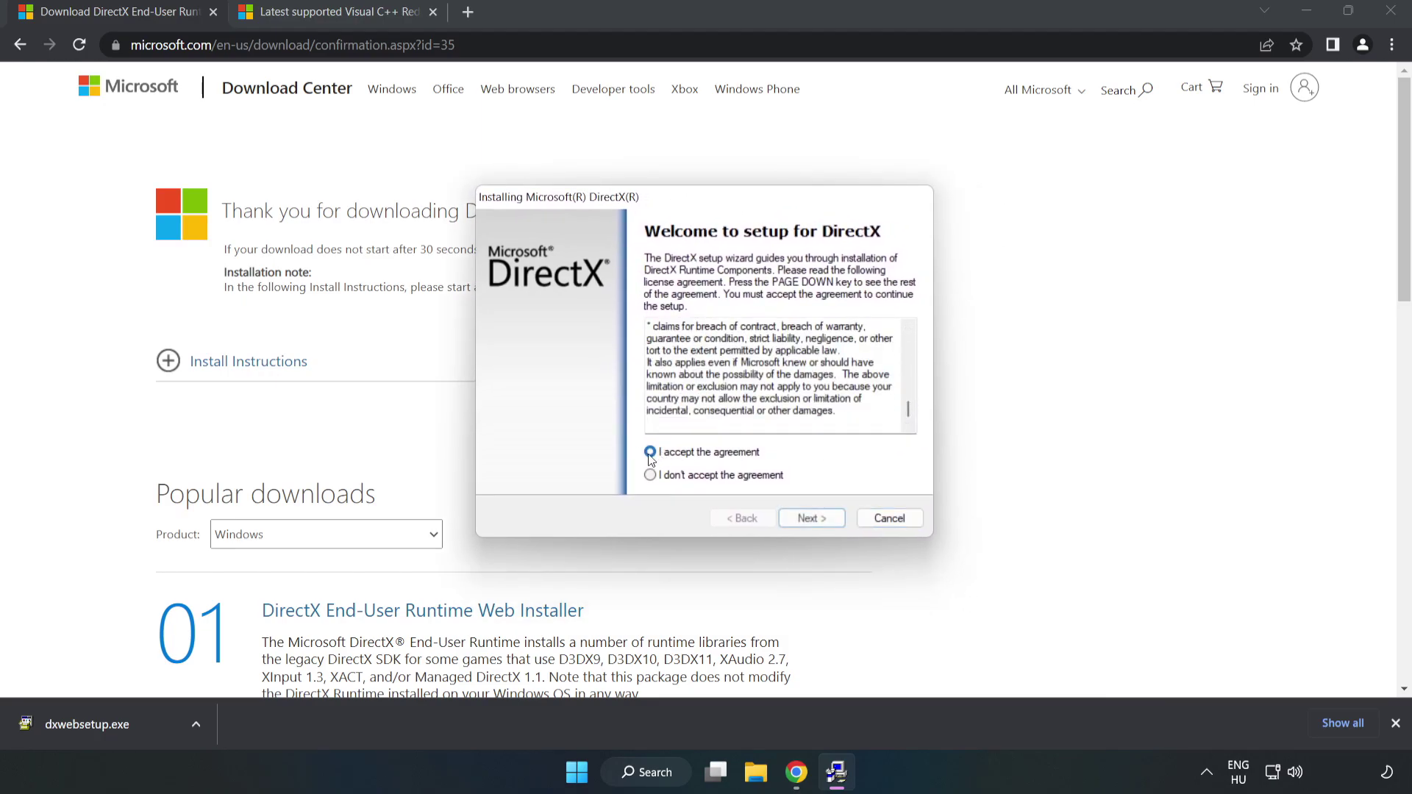
left_click(818, 519)
left_click(638, 387)
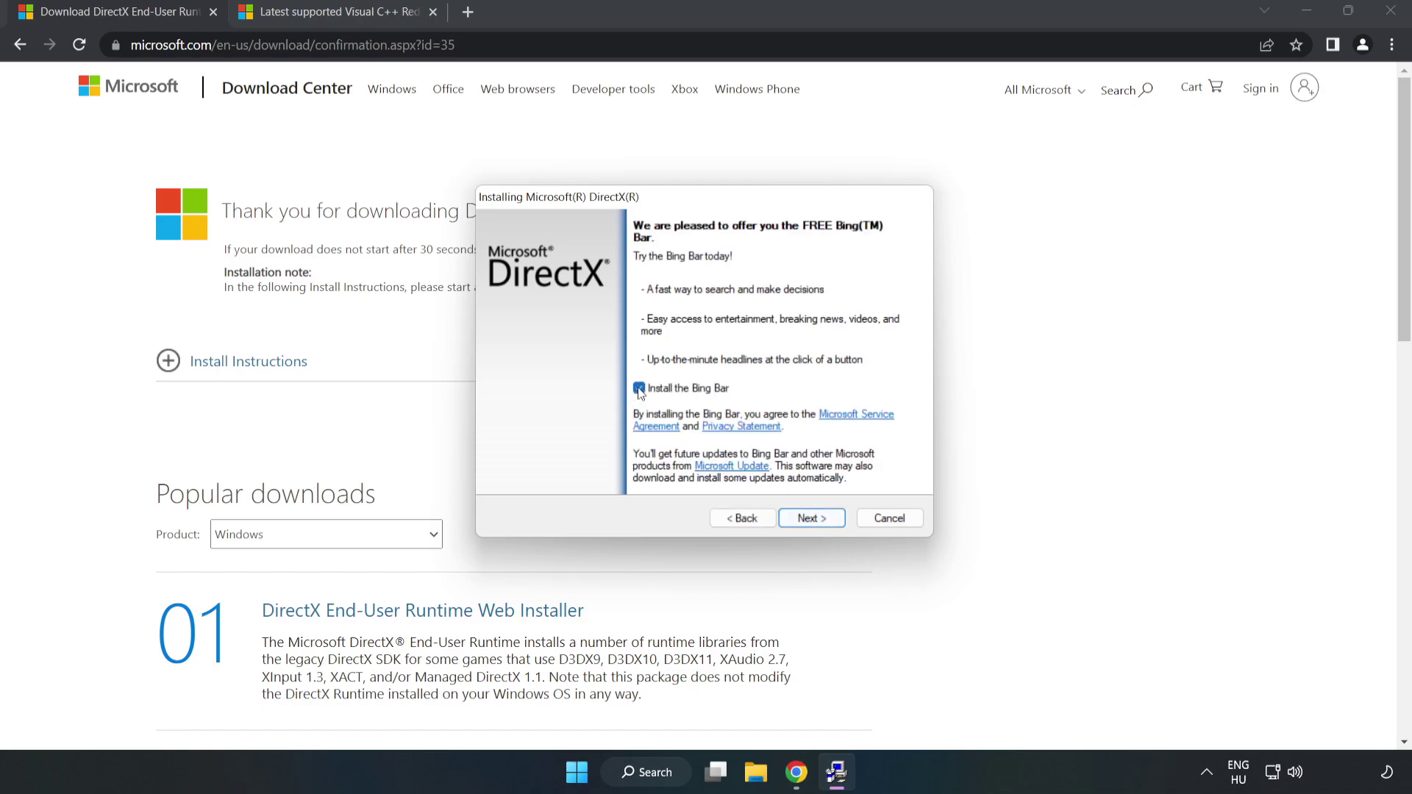
left_click(812, 518)
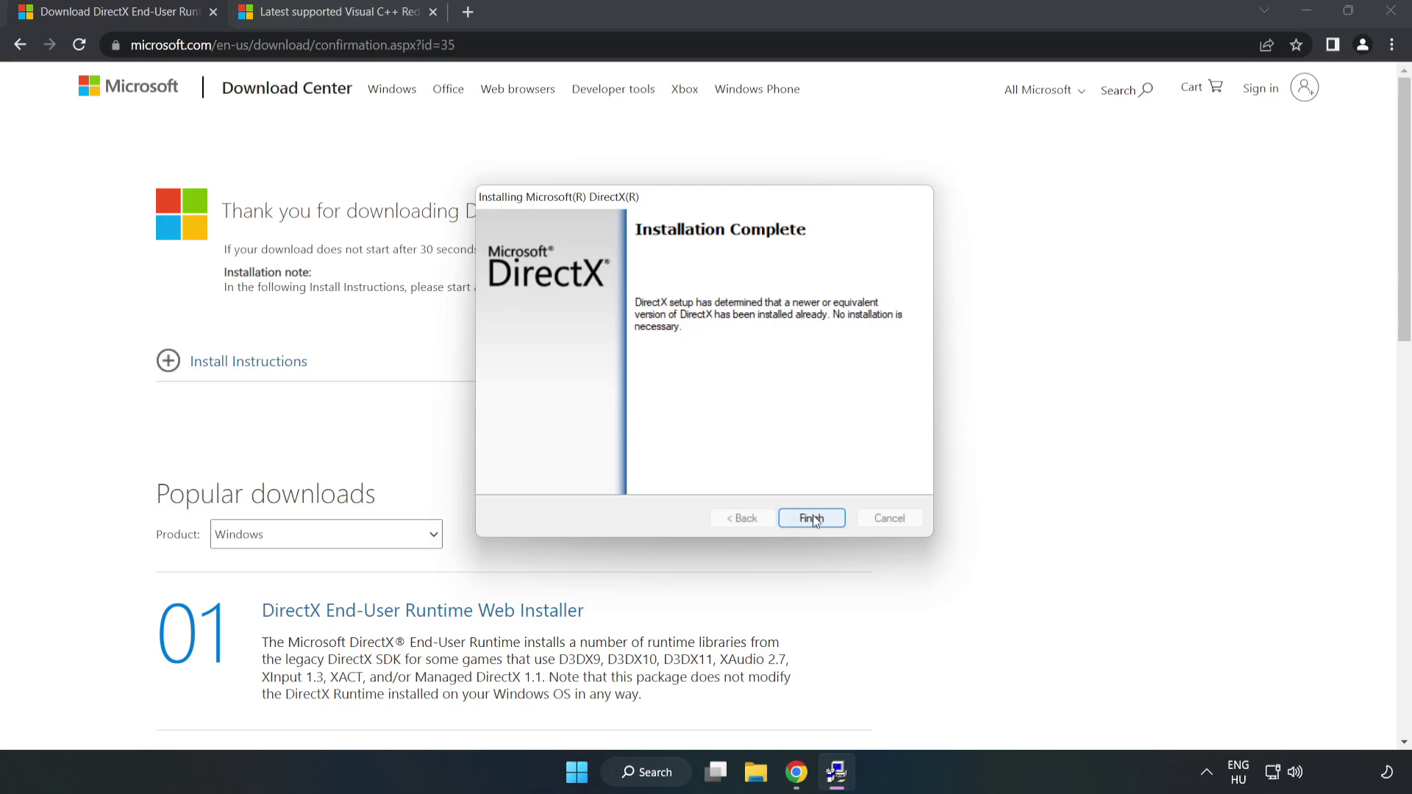
left_click(812, 518)
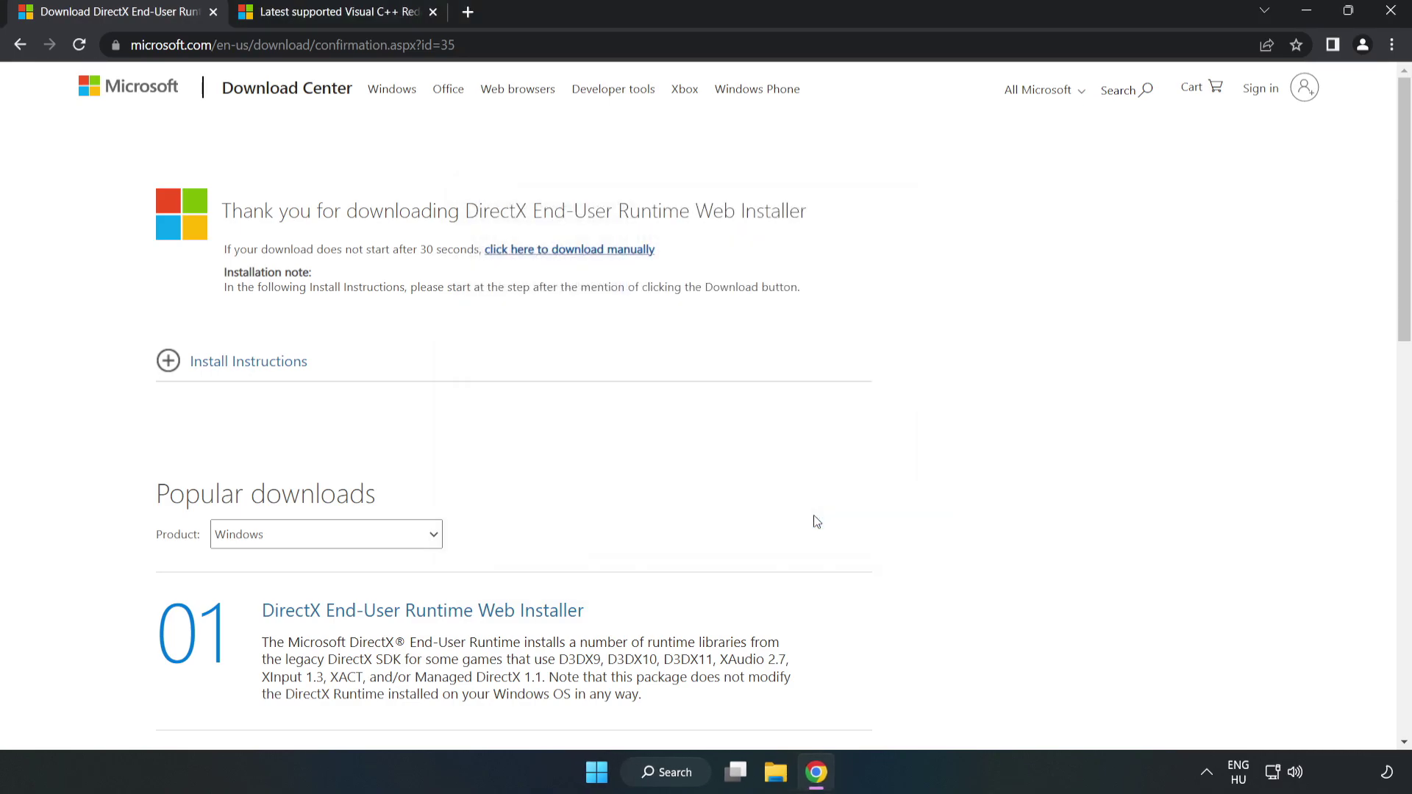
Step: Close the DirectX tab and download the VC_redist installers, allowing multiple downloads
left_click(212, 13)
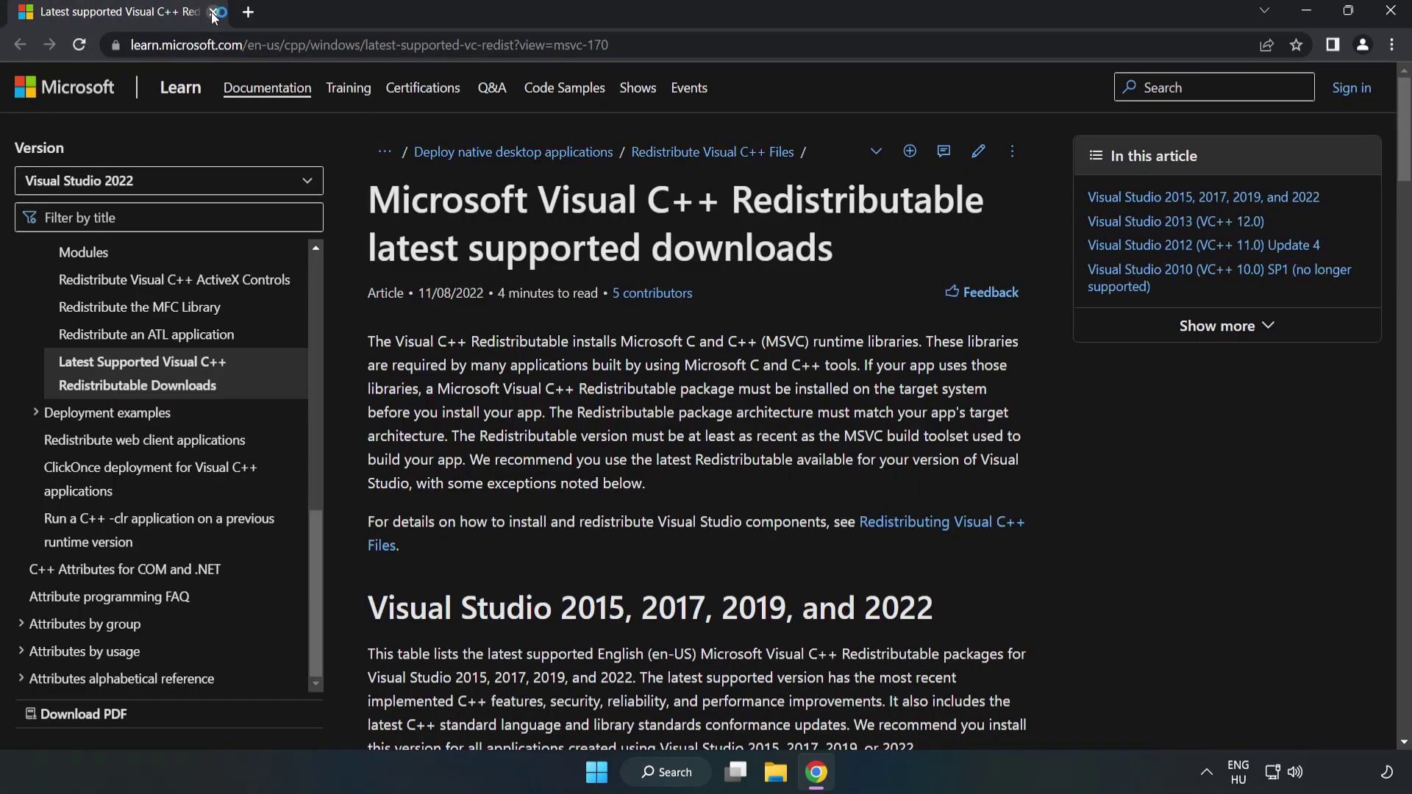
left_click(322, 45)
key("End")
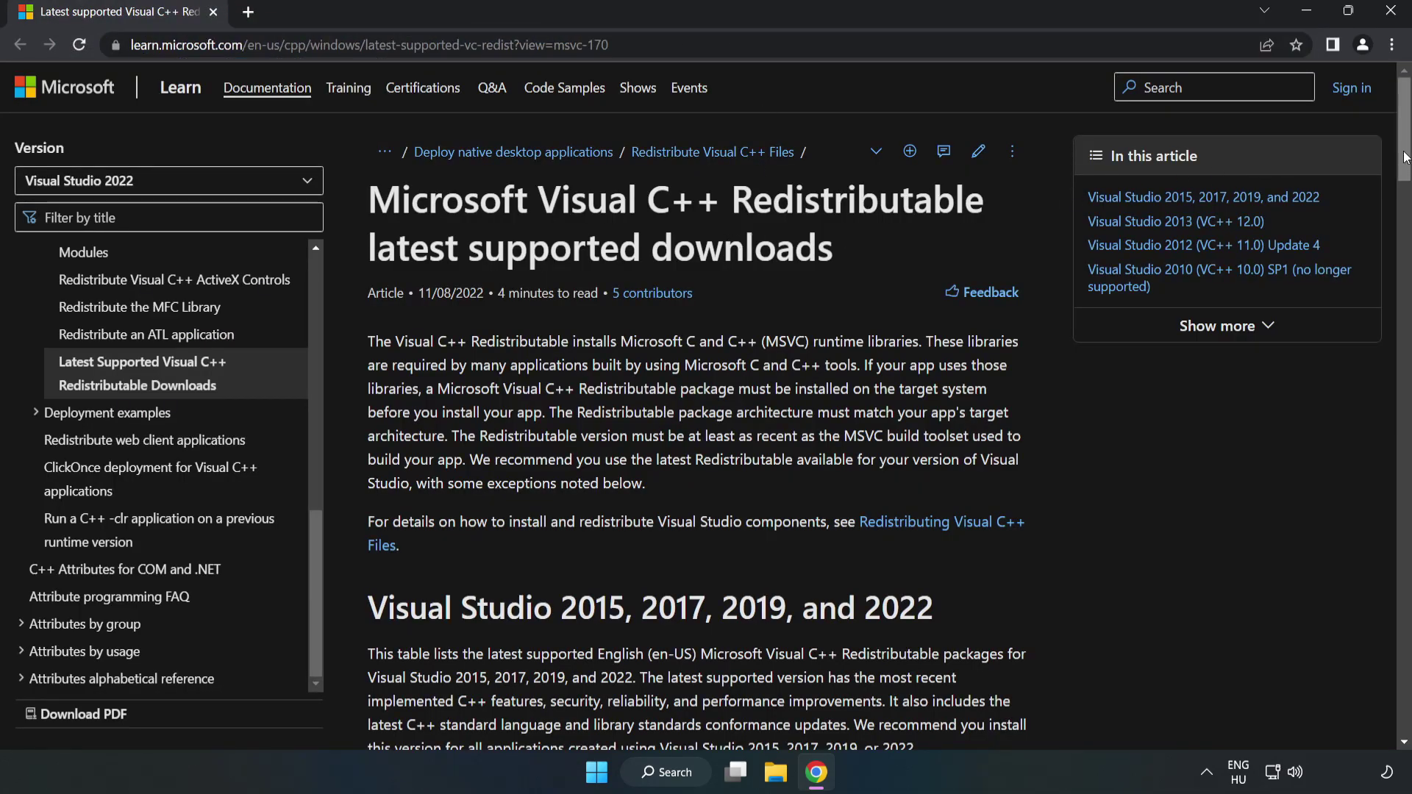
left_click_drag(1406, 164, 1405, 234)
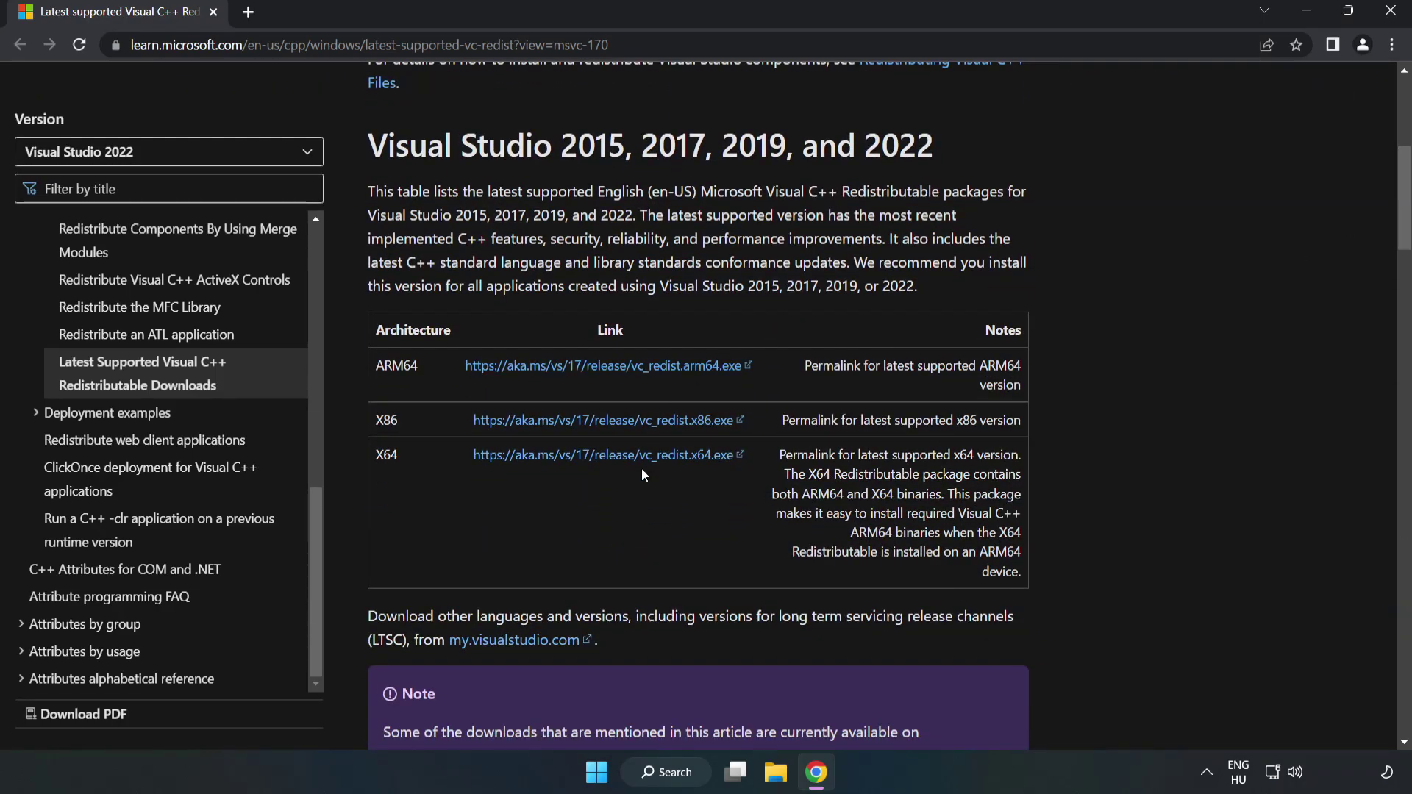
left_click(621, 425)
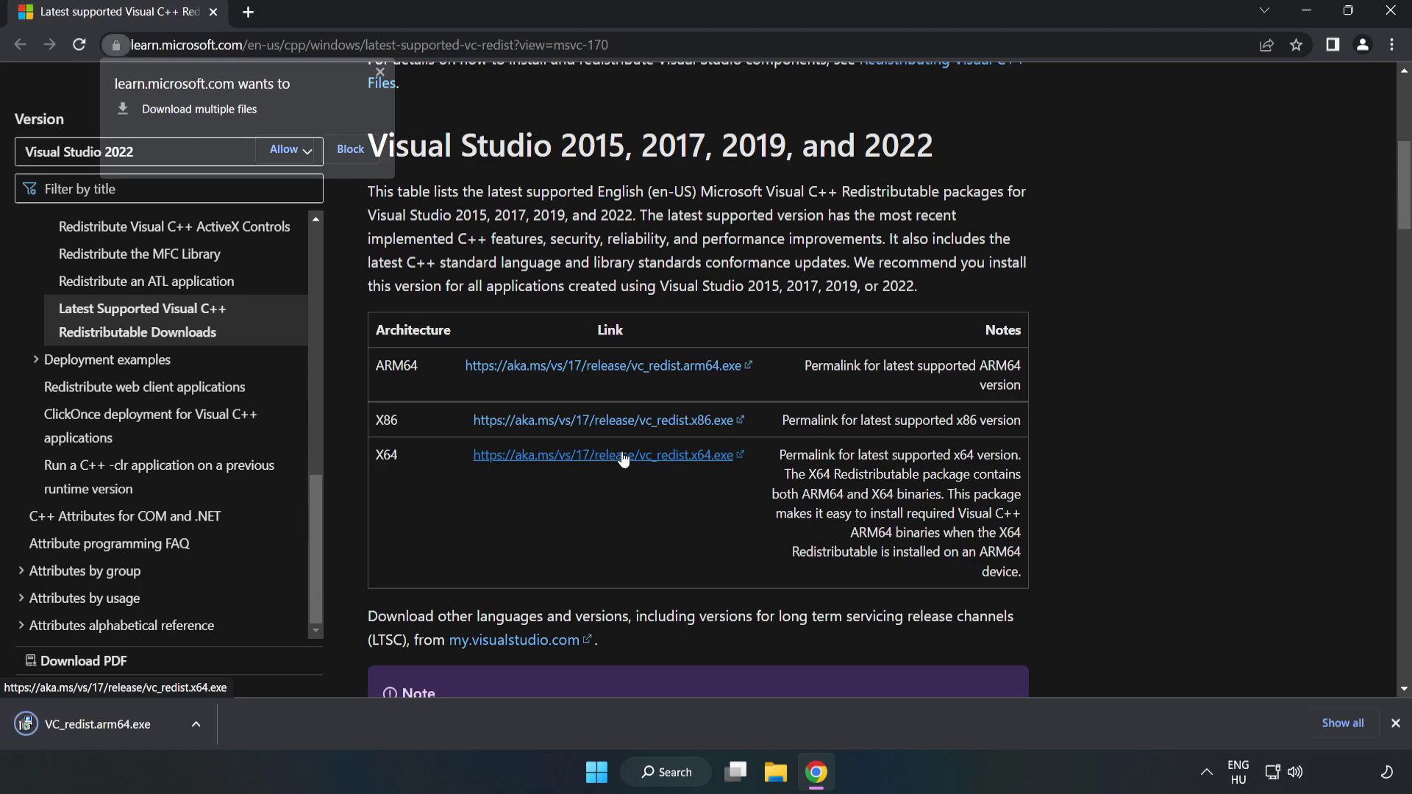
left_click(285, 149)
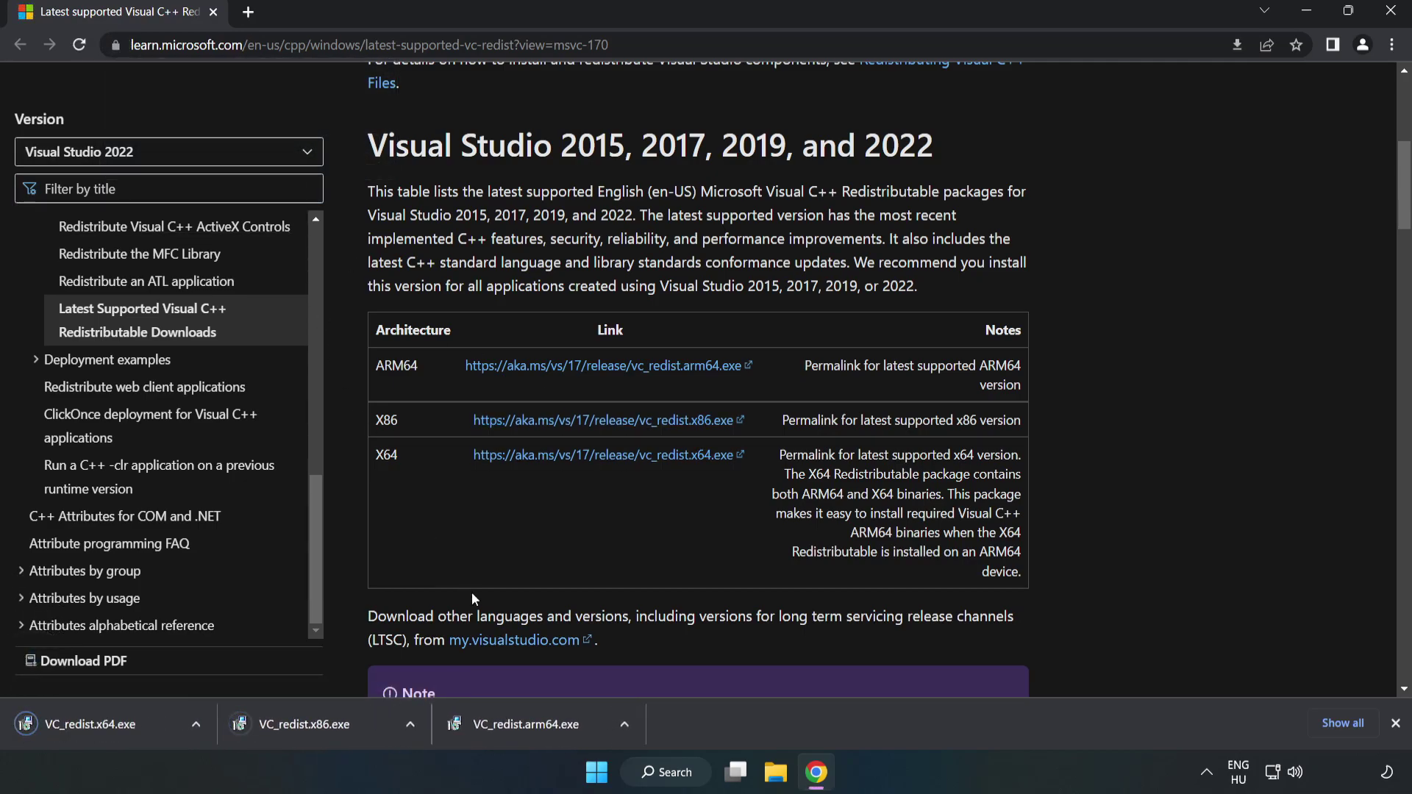
Step: Try installing VC_redist.arm64.exe and dismiss its failure as unsupported on this processor
left_click(540, 730)
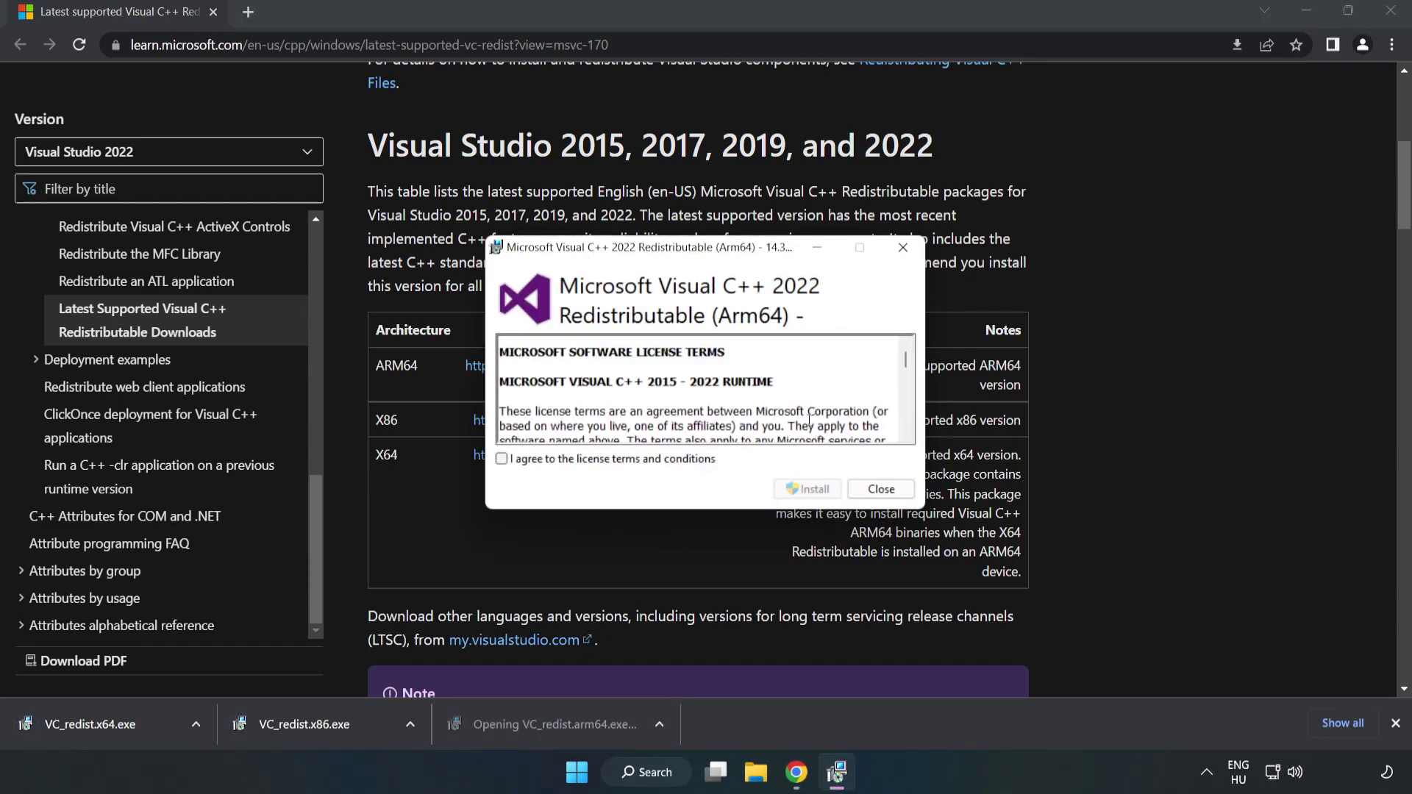
left_click_drag(903, 363, 906, 423)
left_click(623, 460)
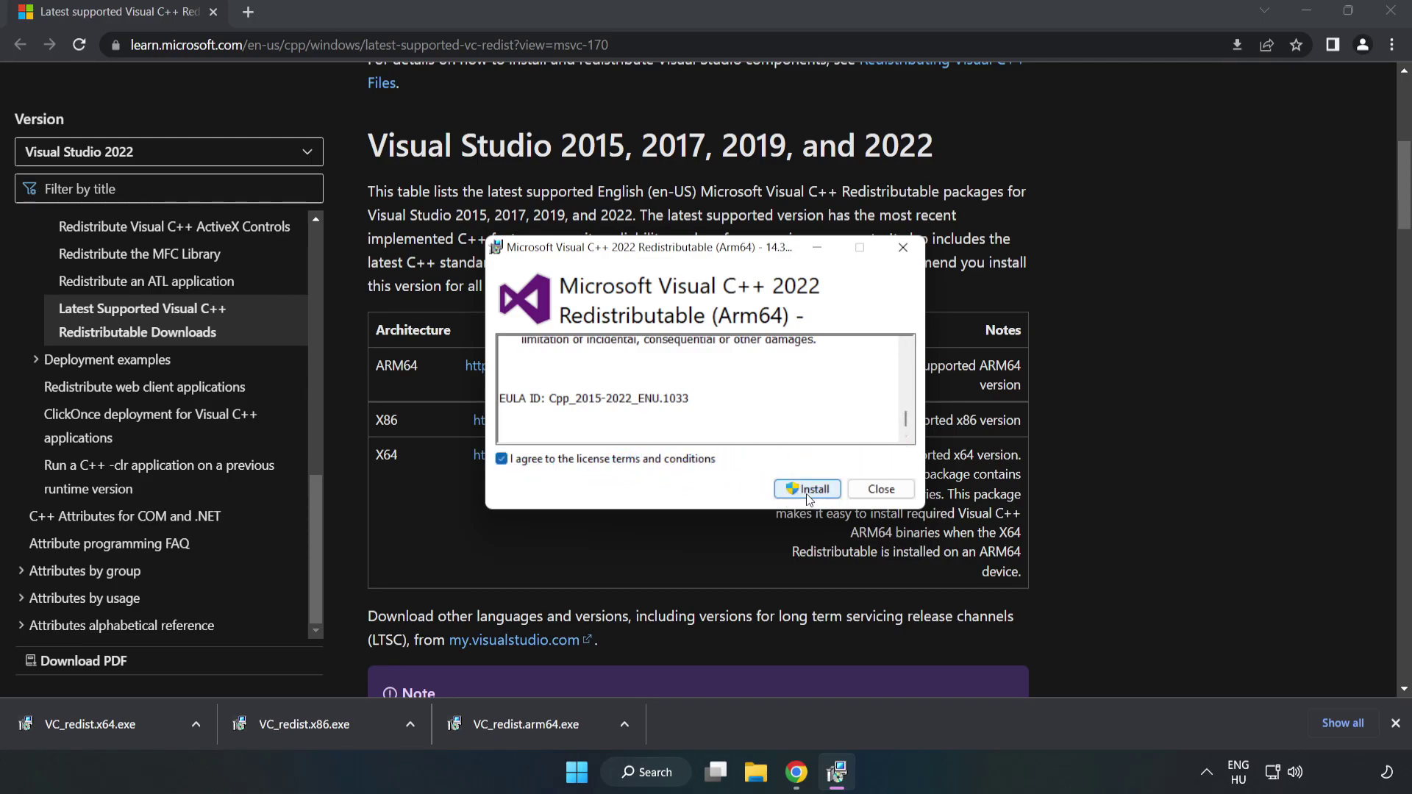
left_click(809, 491)
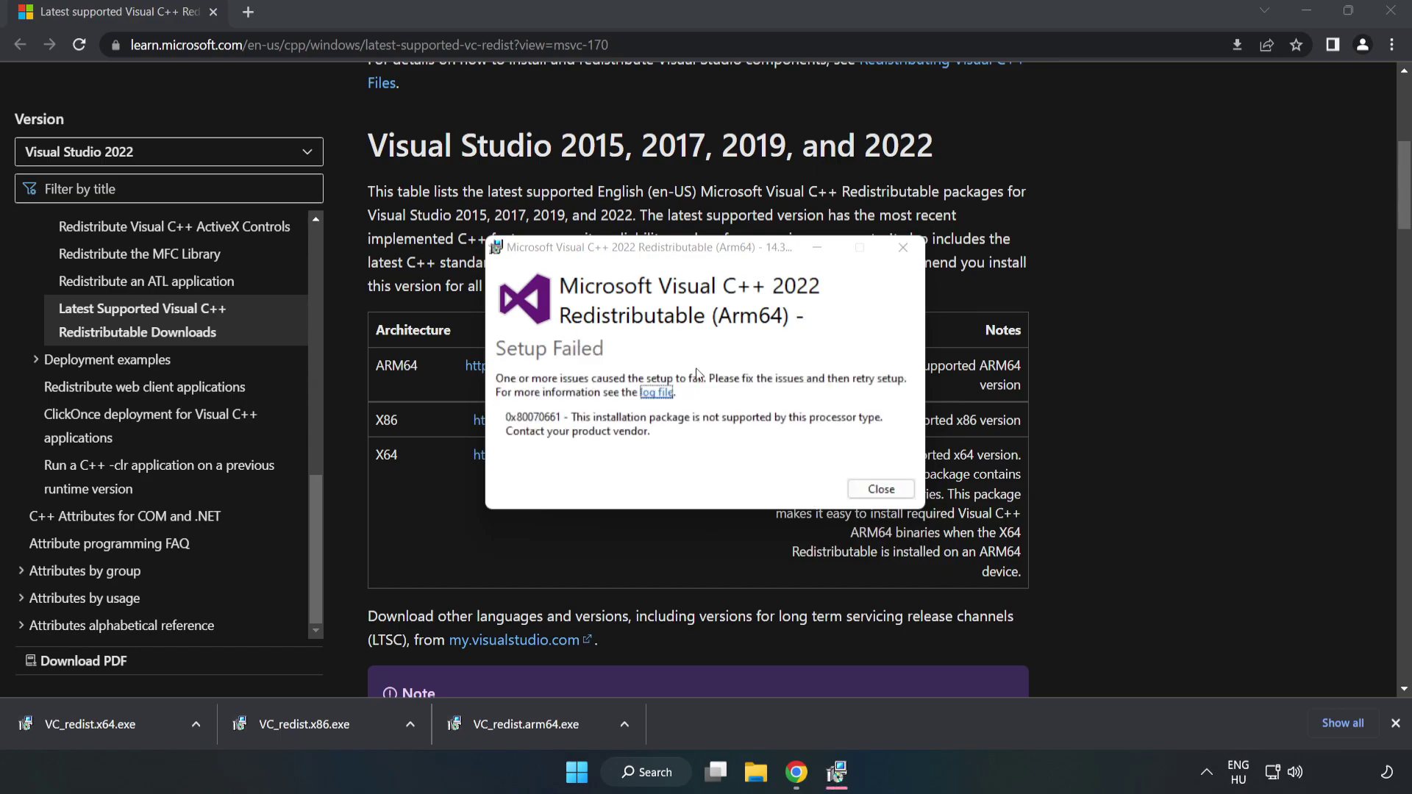
left_click(881, 489)
Step: Install the x86 and x64 Visual C++ 2015-2022 redistributables, closing each without restarting
left_click(340, 727)
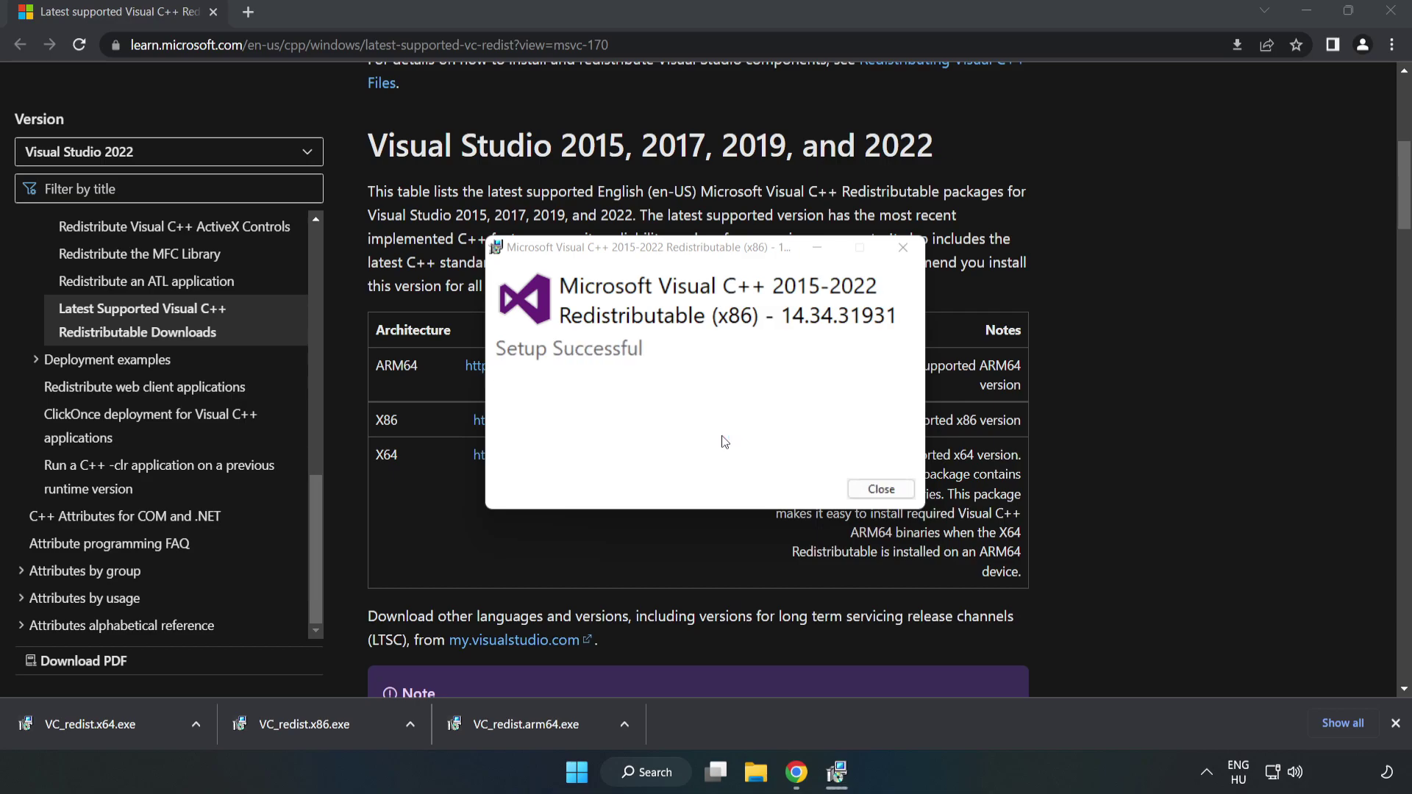
left_click(881, 489)
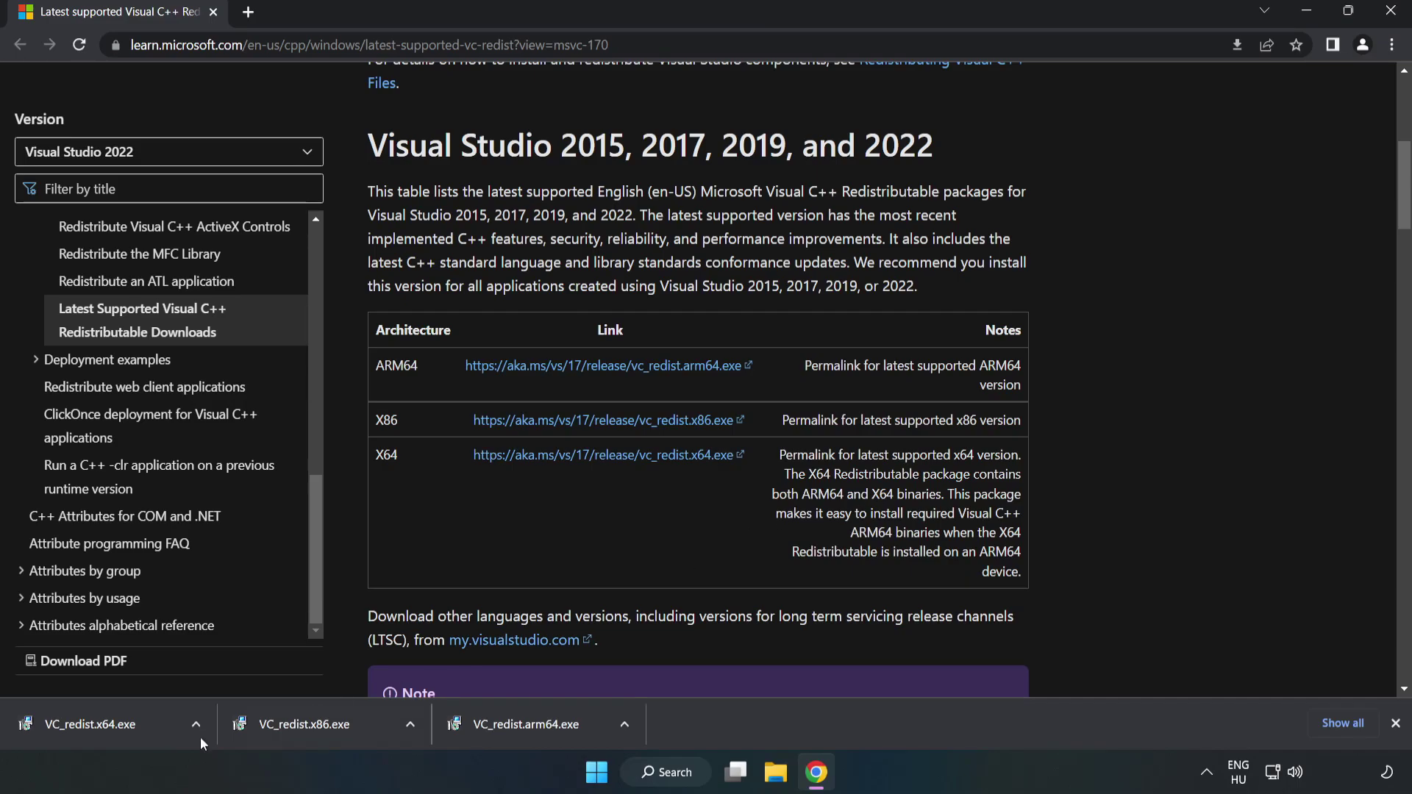
left_click(76, 721)
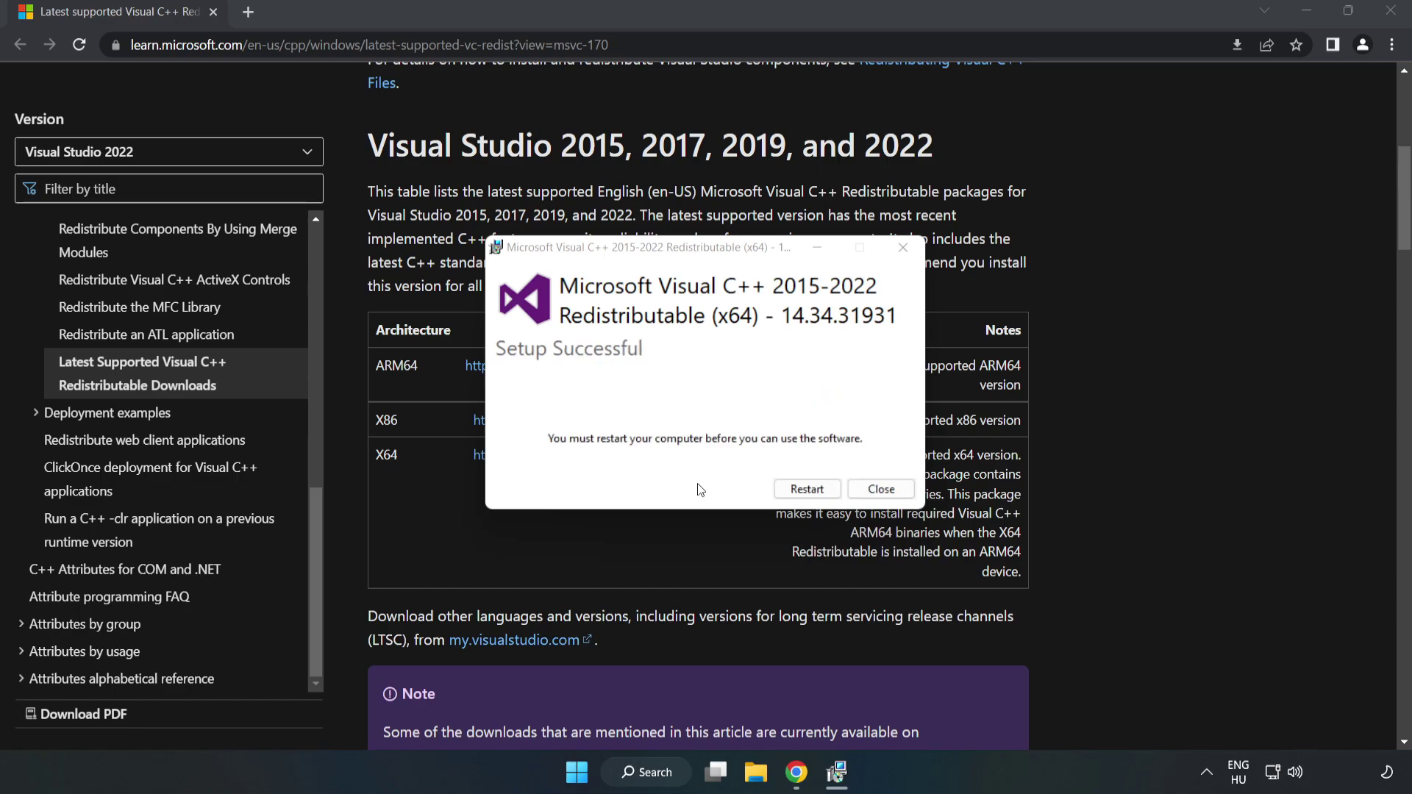
left_click(881, 490)
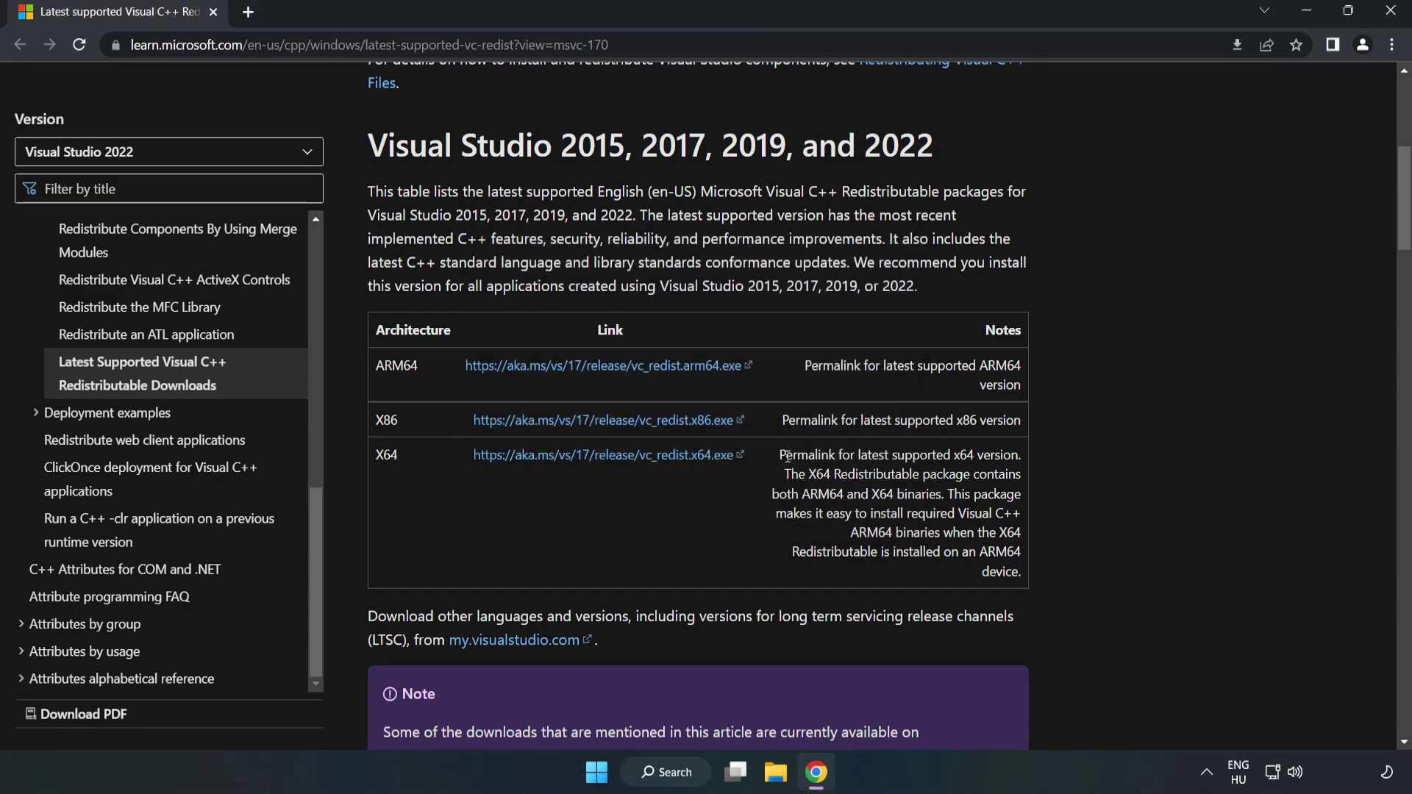
Step: Close Chrome and show the Start menu power options, including Restart
left_click(1392, 13)
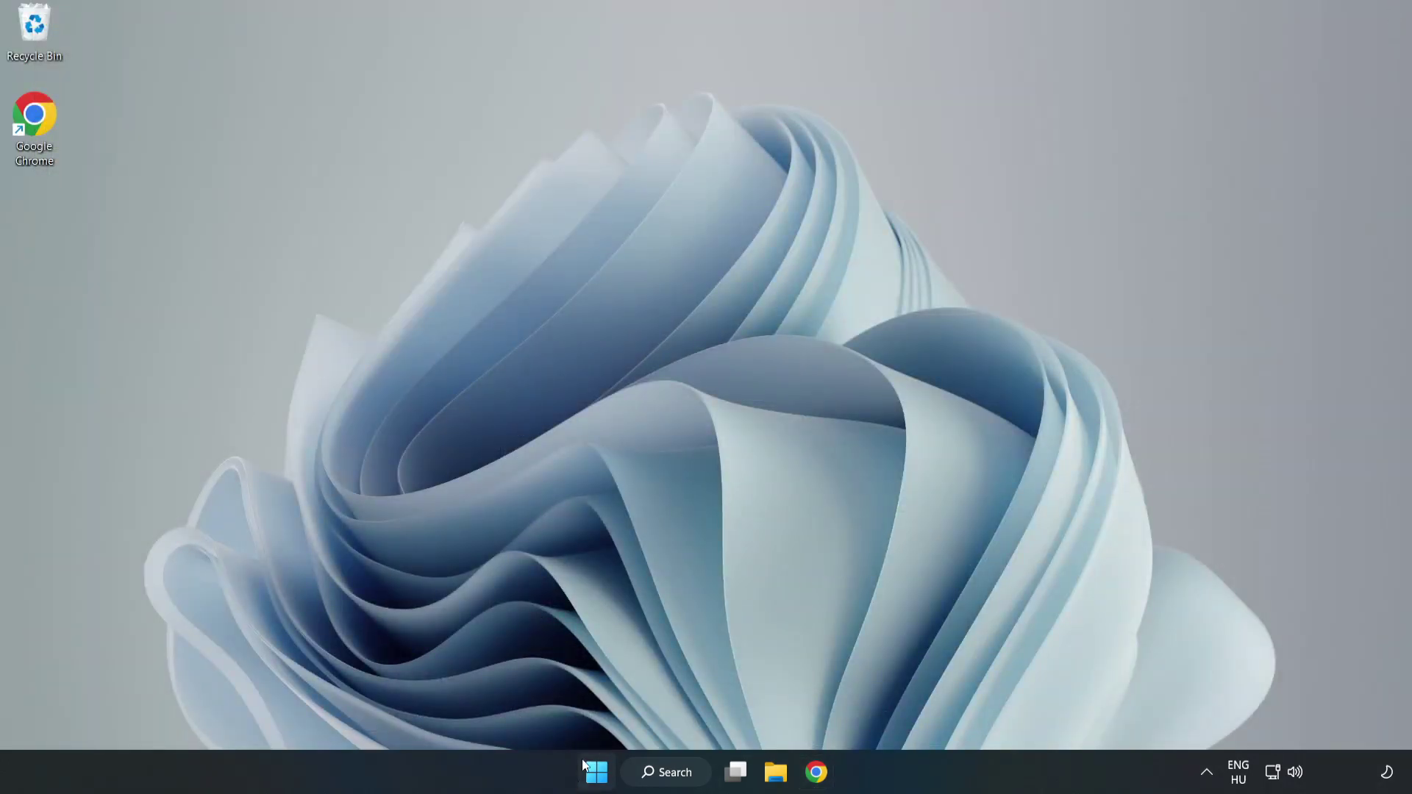
left_click(596, 774)
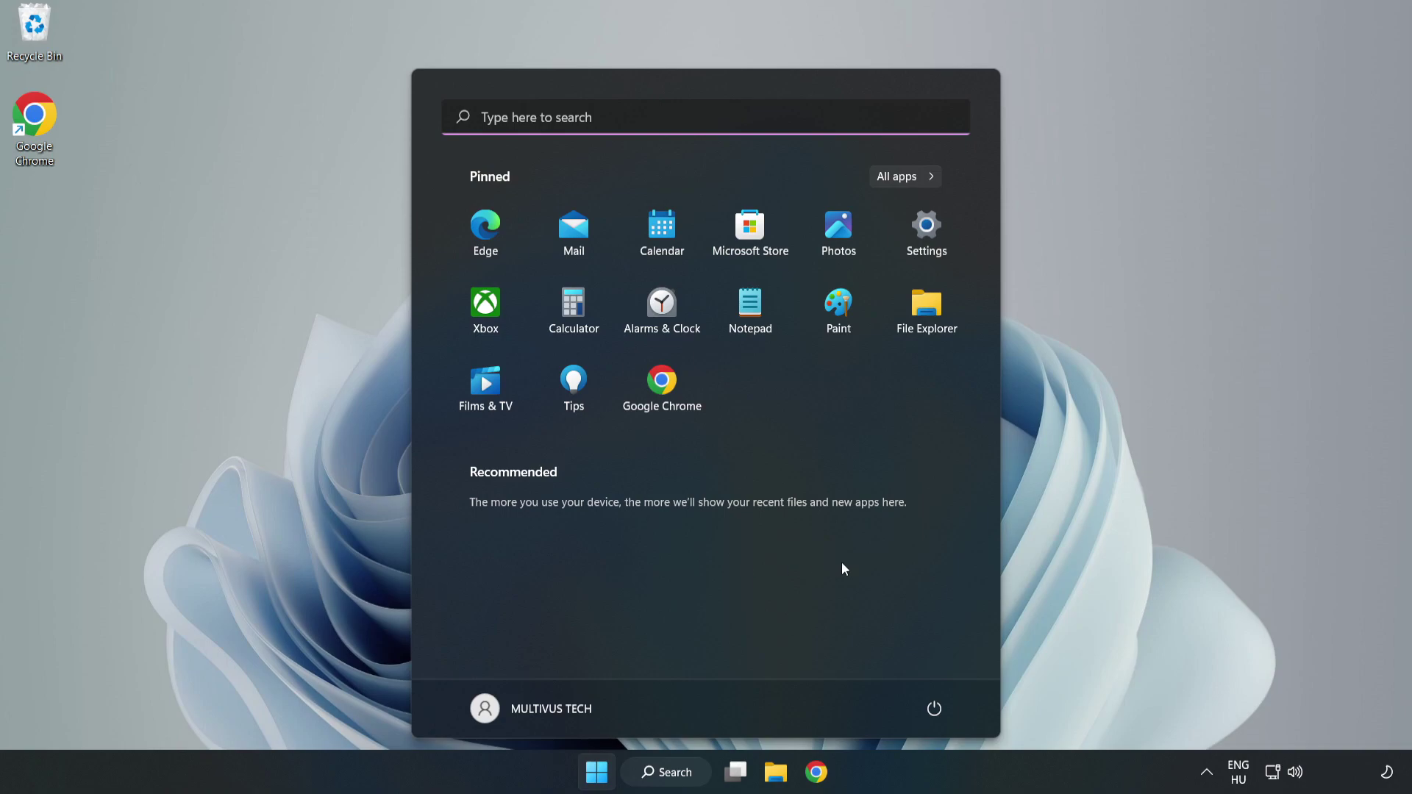
left_click(931, 712)
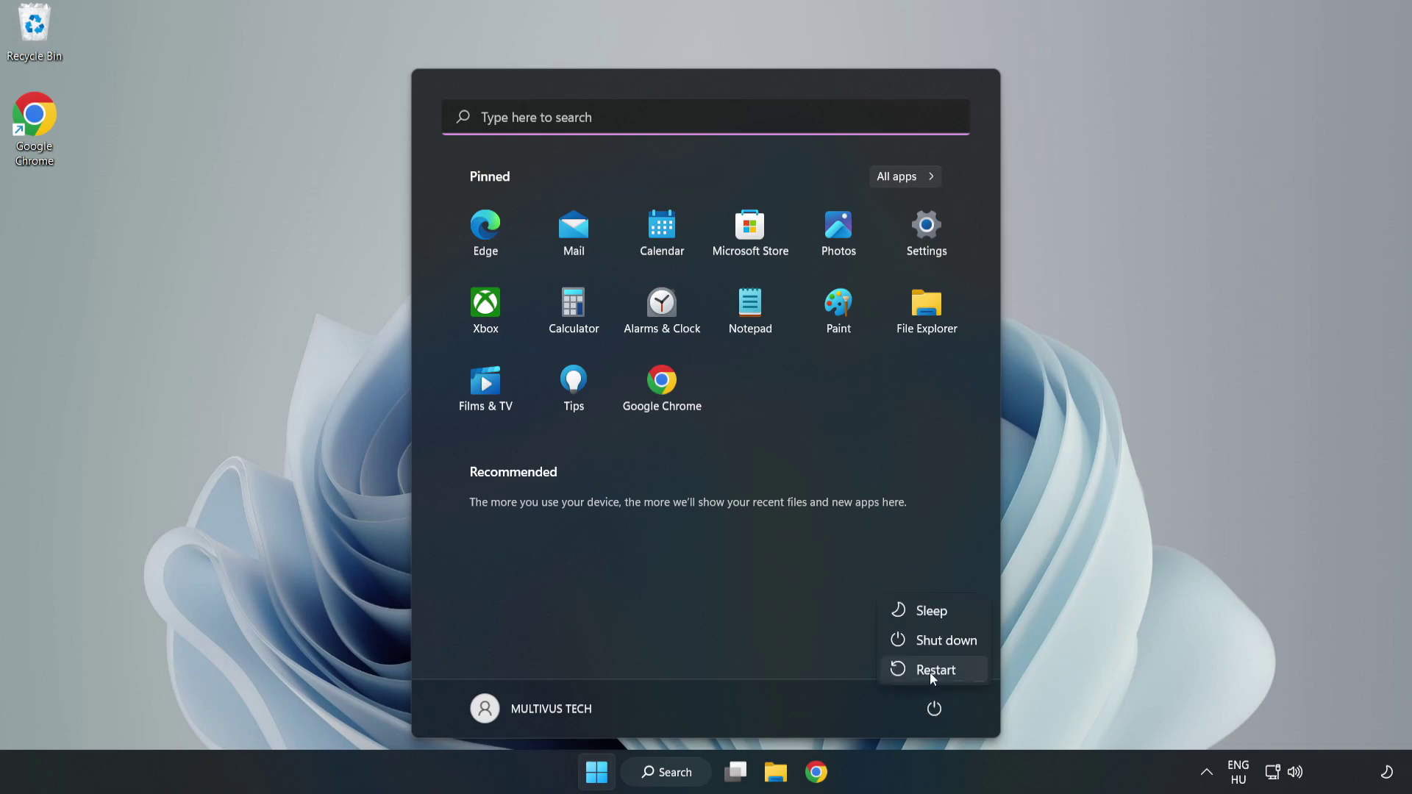